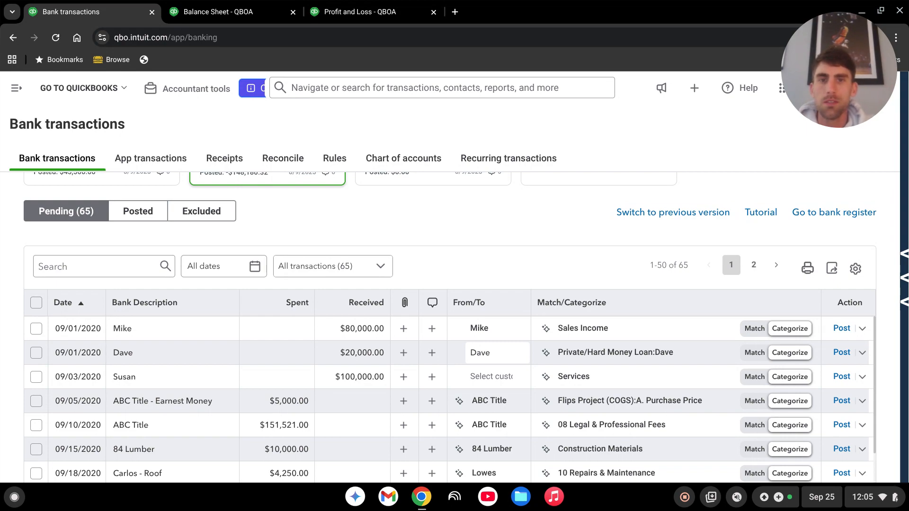
Step: Open the chart of accounts and examine the Real Estate Owned fixed-asset account with its Land, Buildings, Closing Costs and CapEx sub-accounts
scroll(480, 284, "up", 3)
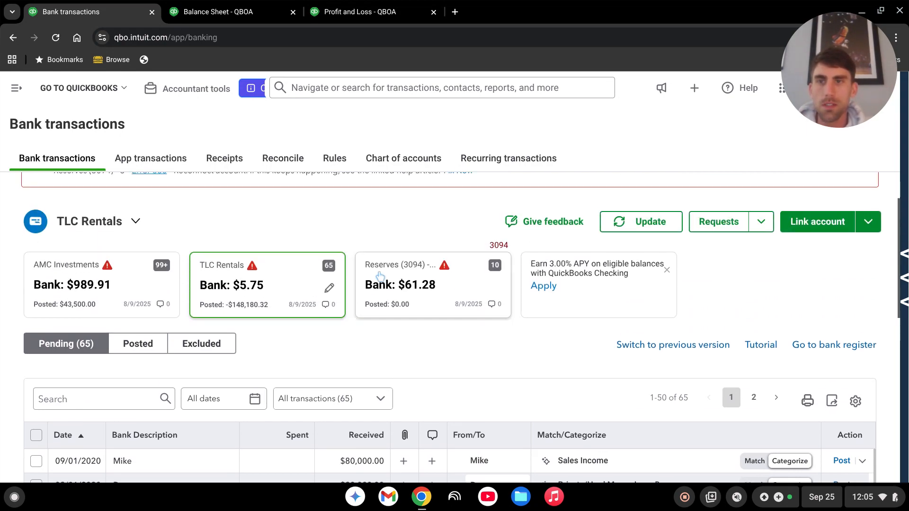
left_click(16, 88)
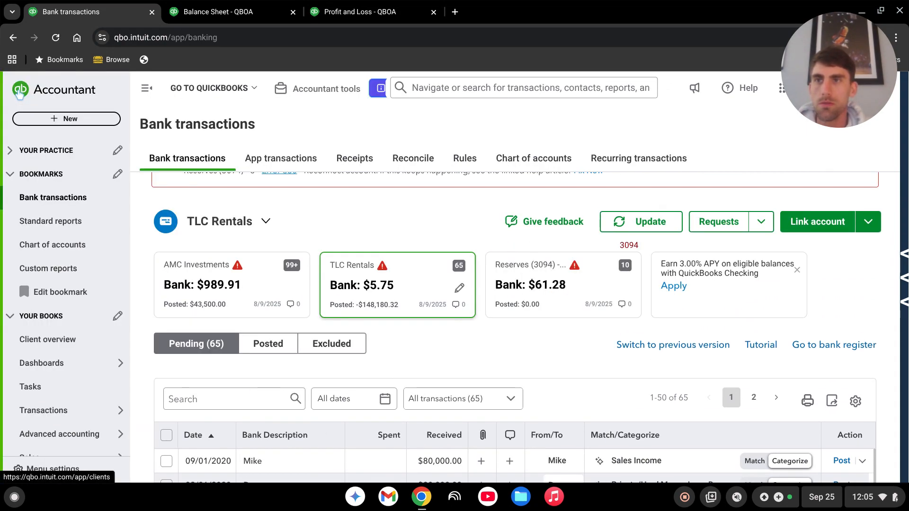
left_click(76, 245)
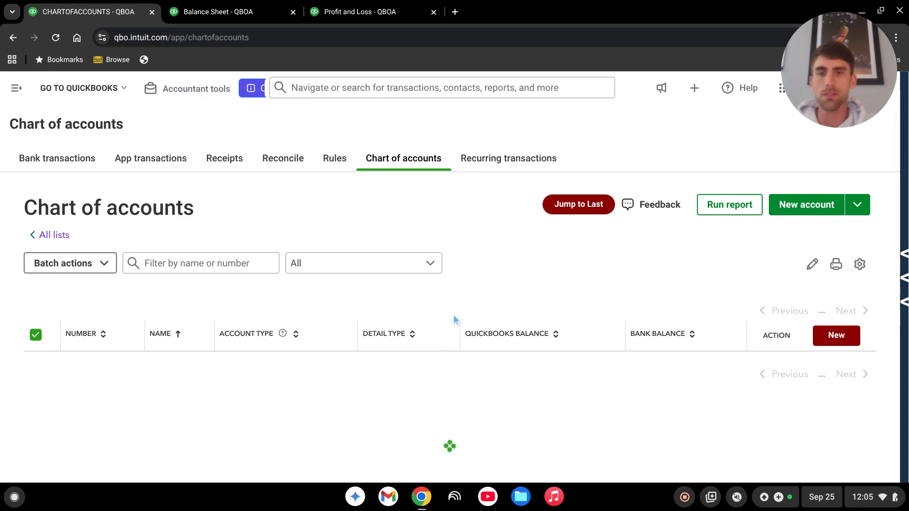
scroll(456, 320, "down", 15)
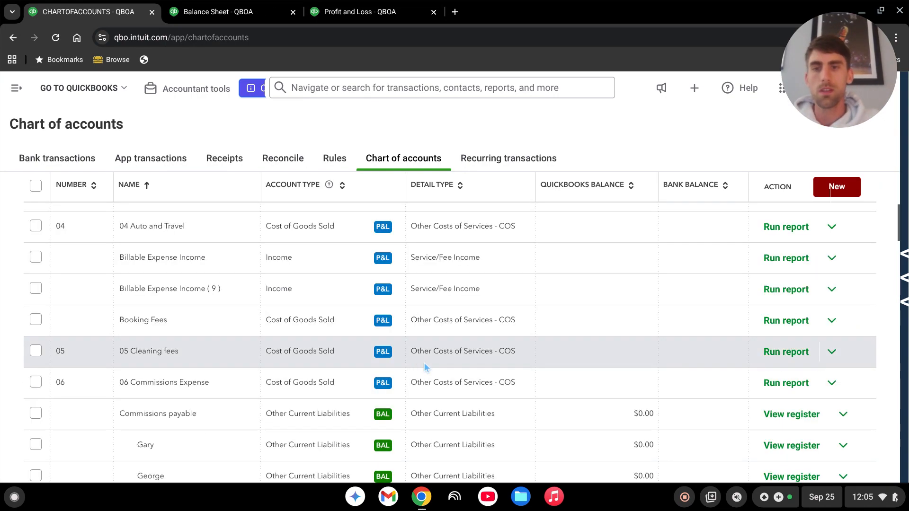
scroll(435, 312, "down", 10)
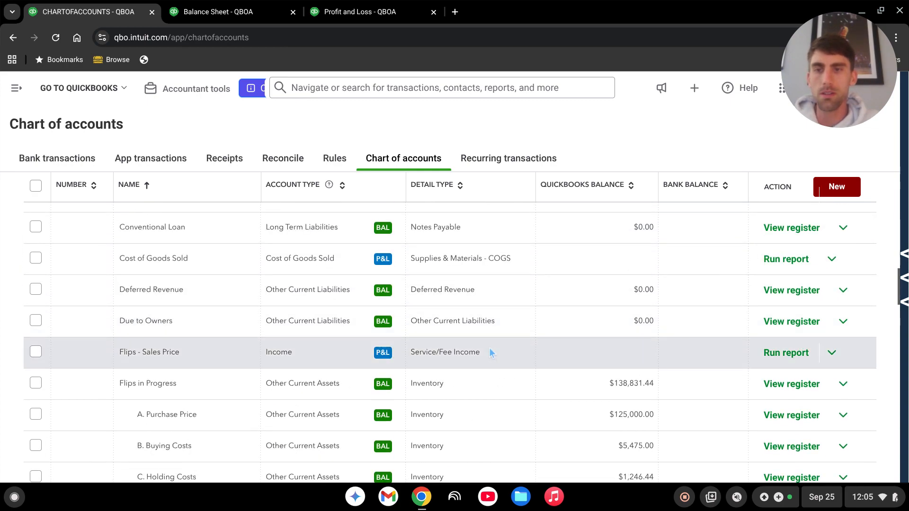
scroll(428, 341, "down", 10)
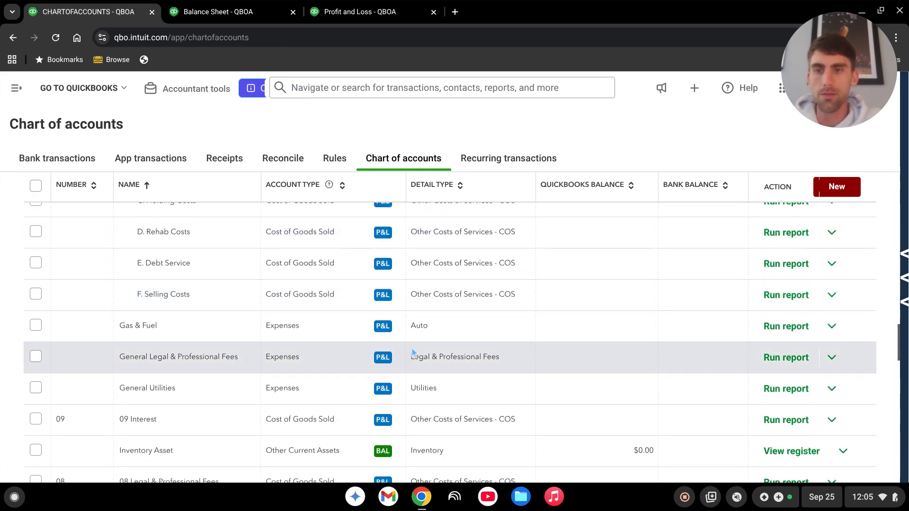
scroll(404, 362, "down", 10)
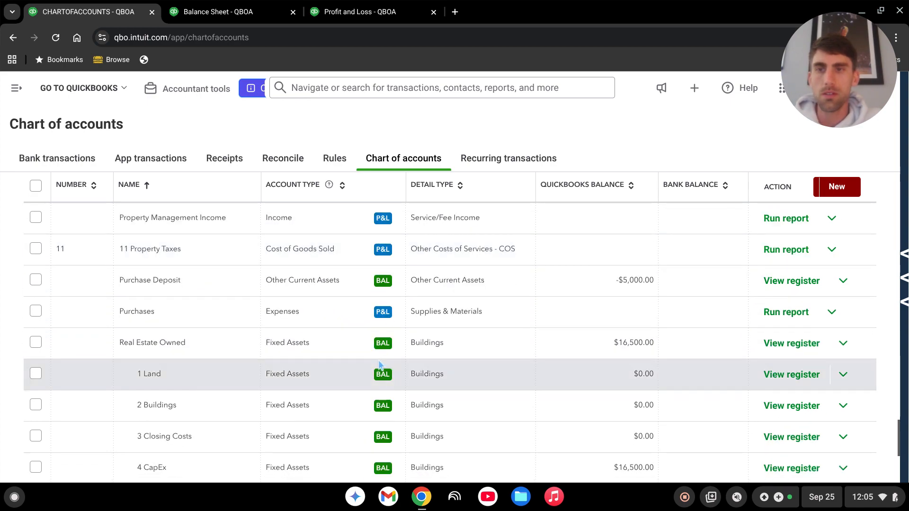
scroll(284, 374, "down", 2)
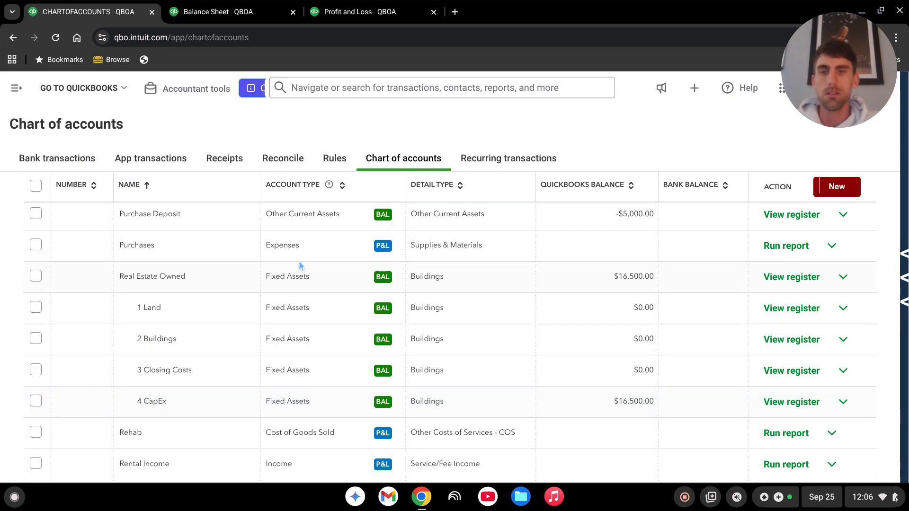
scroll(229, 405, "up", 2)
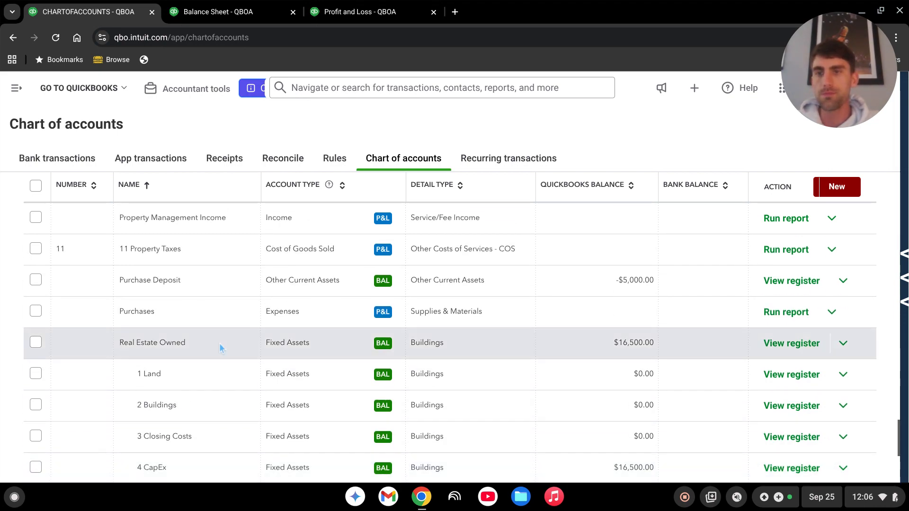
scroll(225, 349, "down", 2)
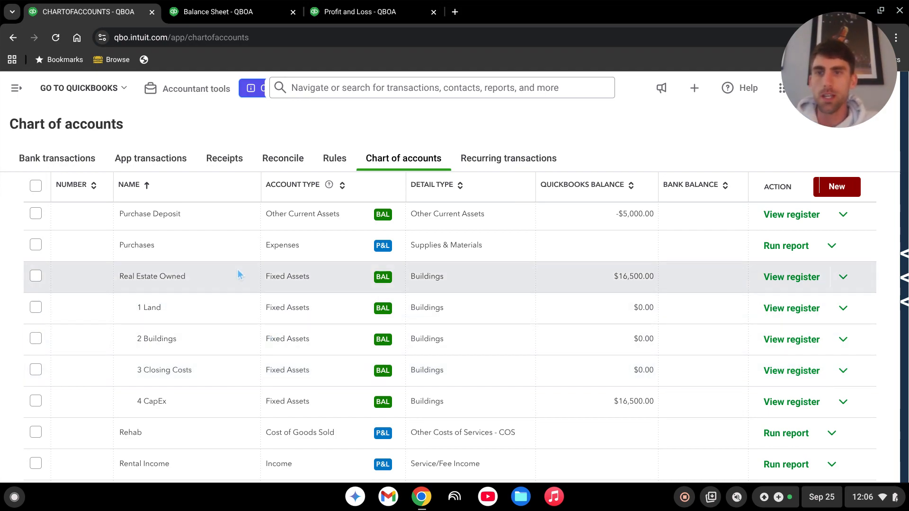
Step: Examine the Flips Project (COGS) and Flips in Progress accounts with their sub-accounts in the chart of accounts
scroll(242, 397, "up", 9)
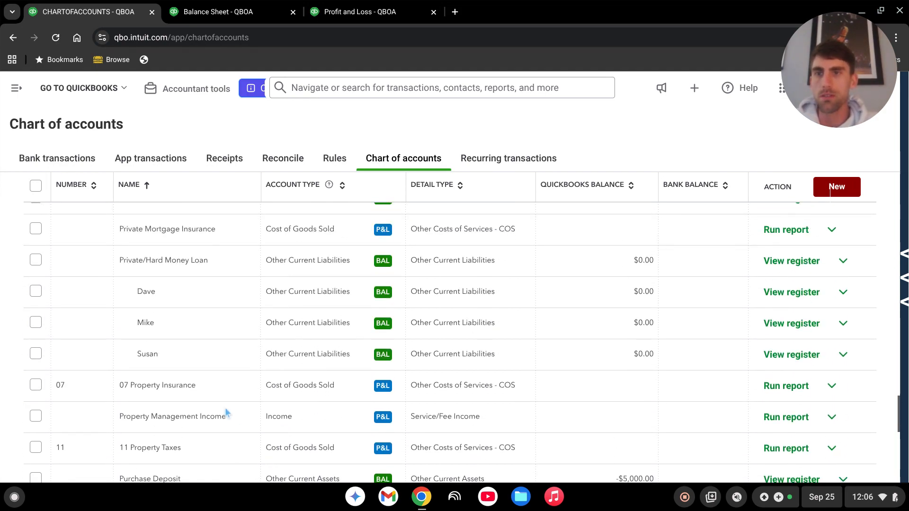
scroll(284, 399, "up", 12)
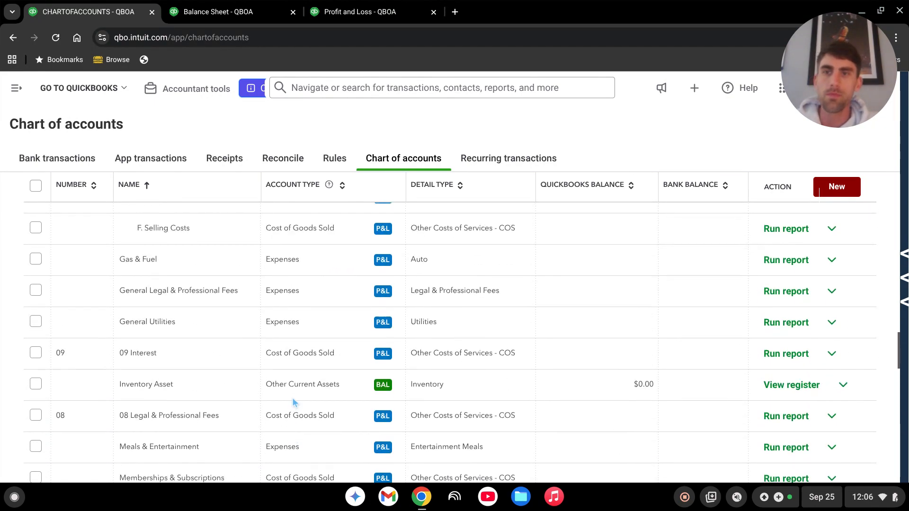
scroll(293, 403, "up", 3)
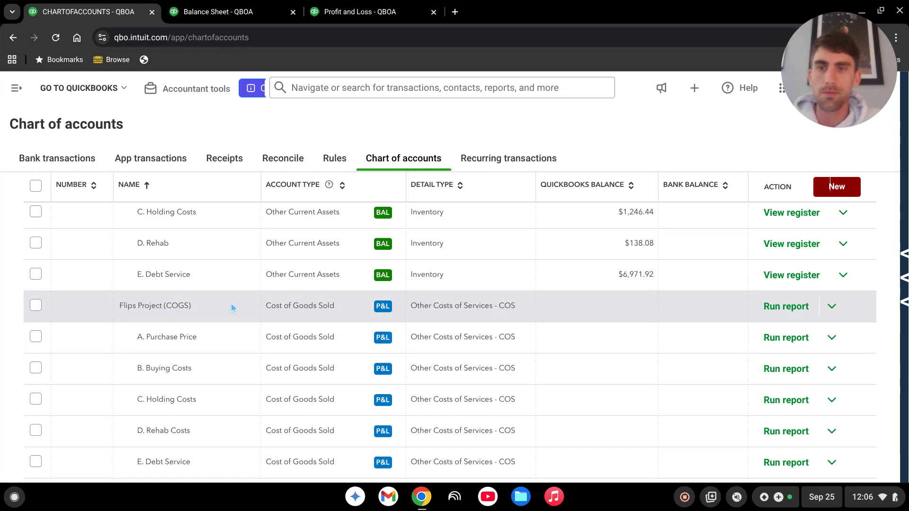
scroll(231, 306, "down", 1)
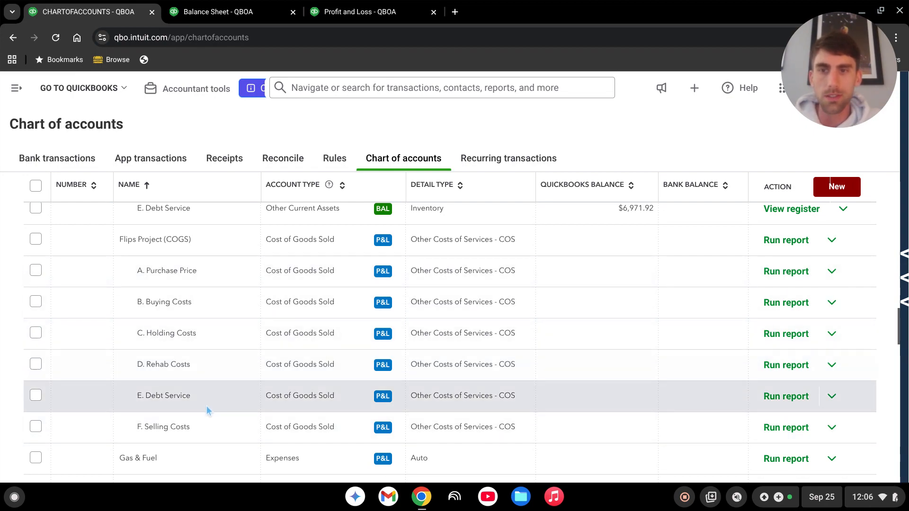
scroll(216, 377, "up", 1)
scroll(214, 383, "up", 10)
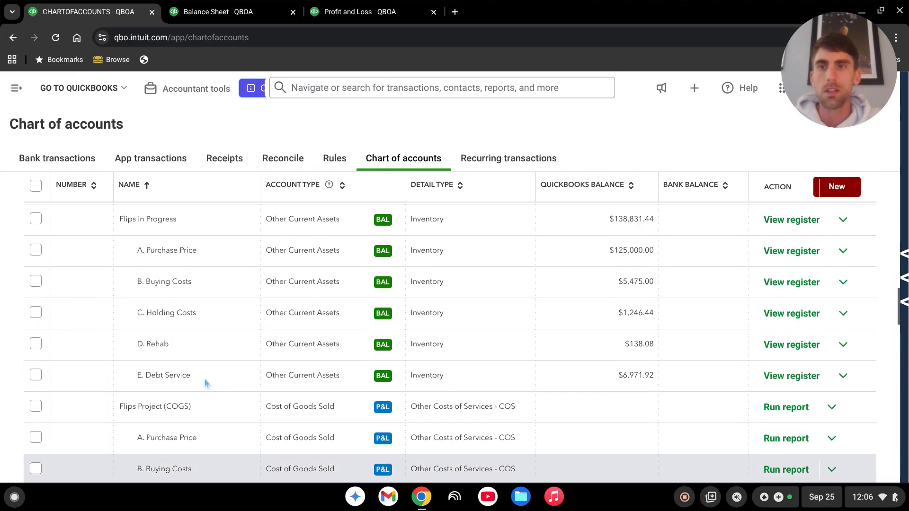
scroll(215, 392, "up", 10)
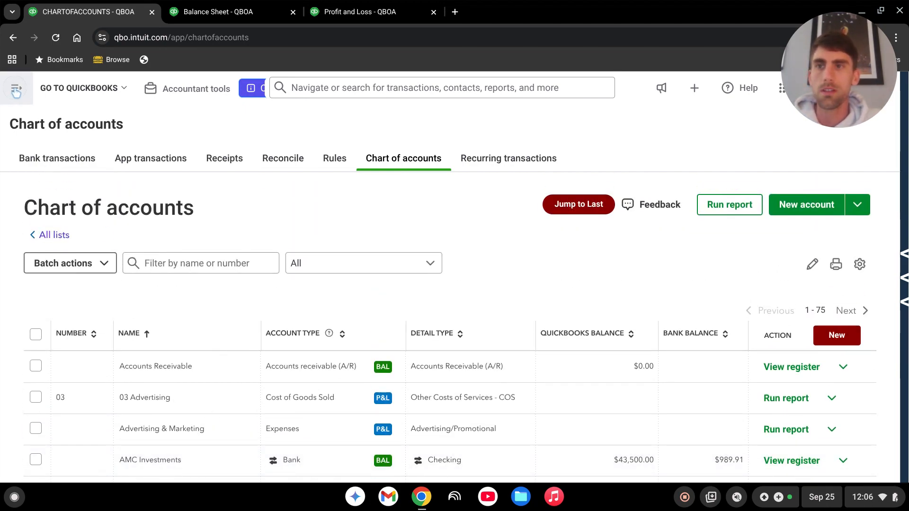
Step: Open the list of customers in the sales area
left_click(16, 90)
scroll(54, 331, "down", 3)
mouse_move(54, 339)
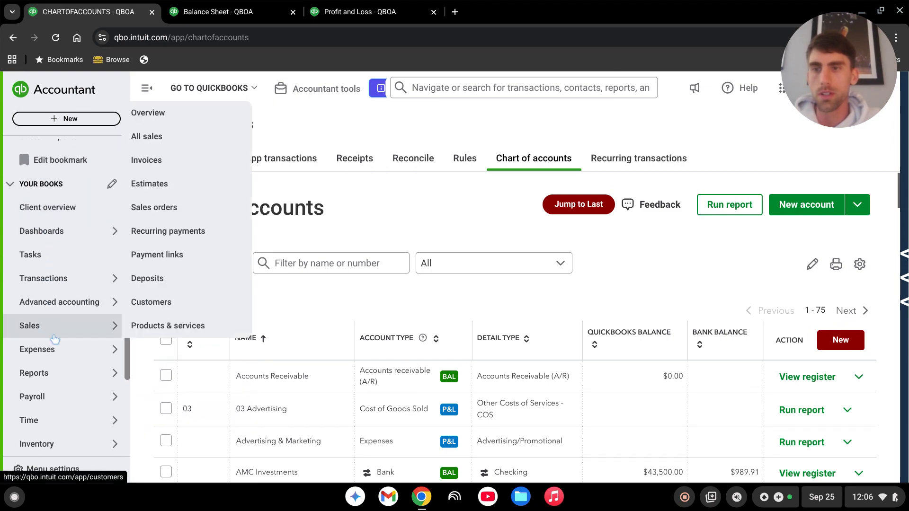
scroll(64, 374, "down", 2)
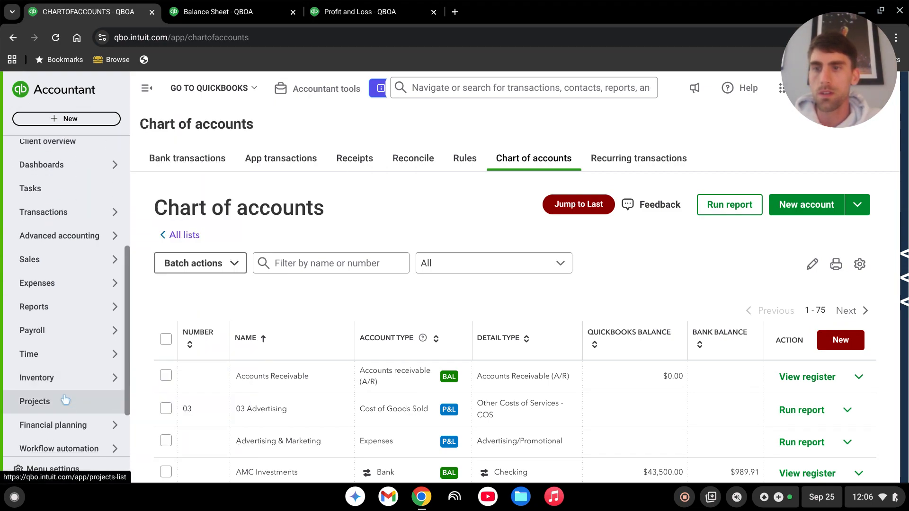
mouse_move(95, 265)
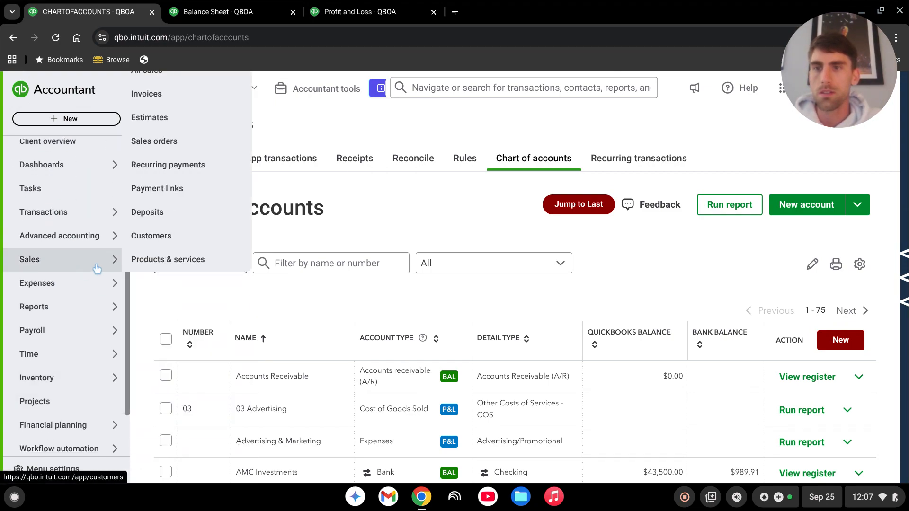
left_click(169, 240)
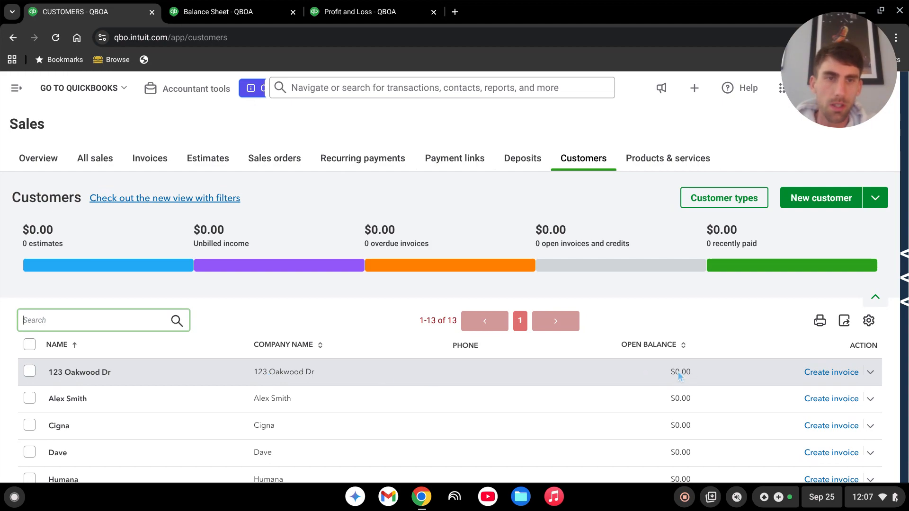
Step: Open the projects list and filter it to due dates from 01/01/2020 to 12/31/2020
left_click(16, 88)
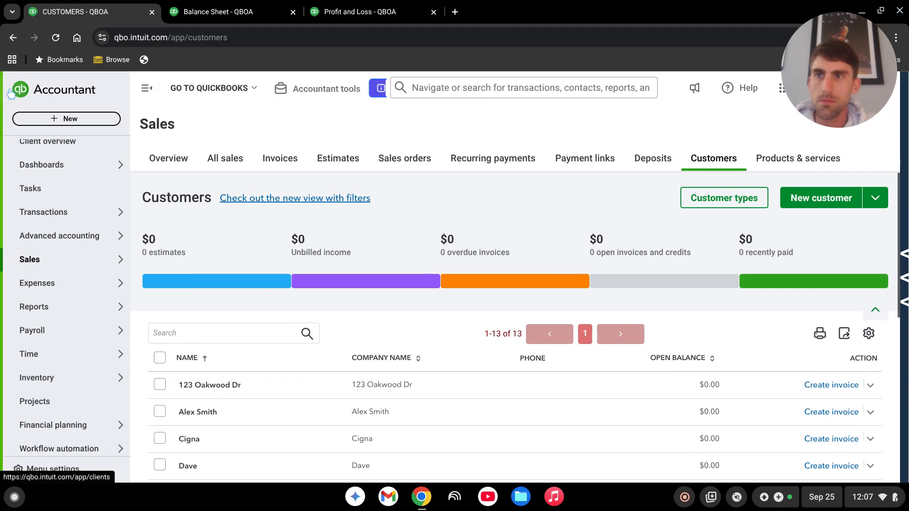
left_click(53, 402)
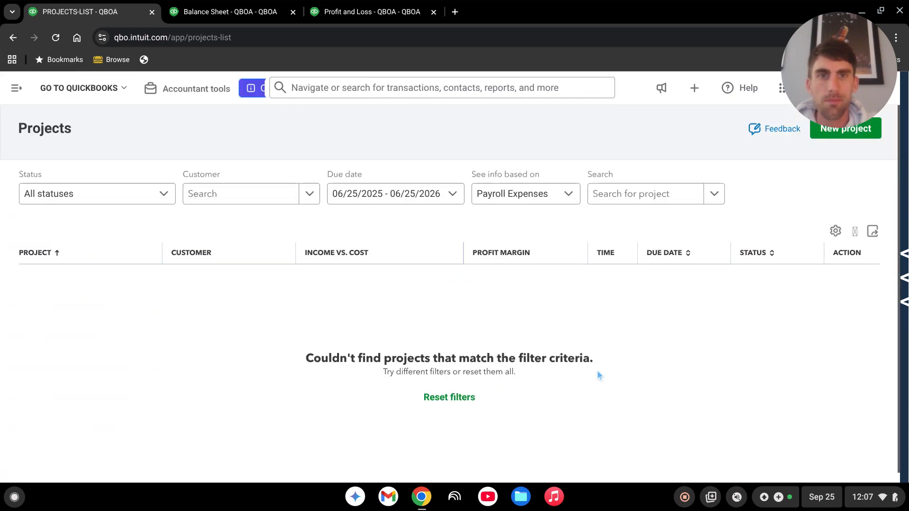
left_click(403, 193)
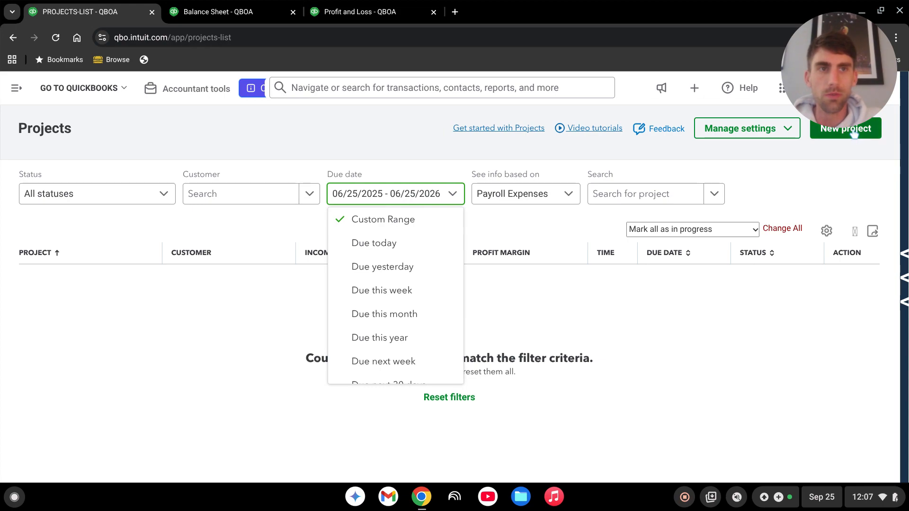
left_click(378, 221)
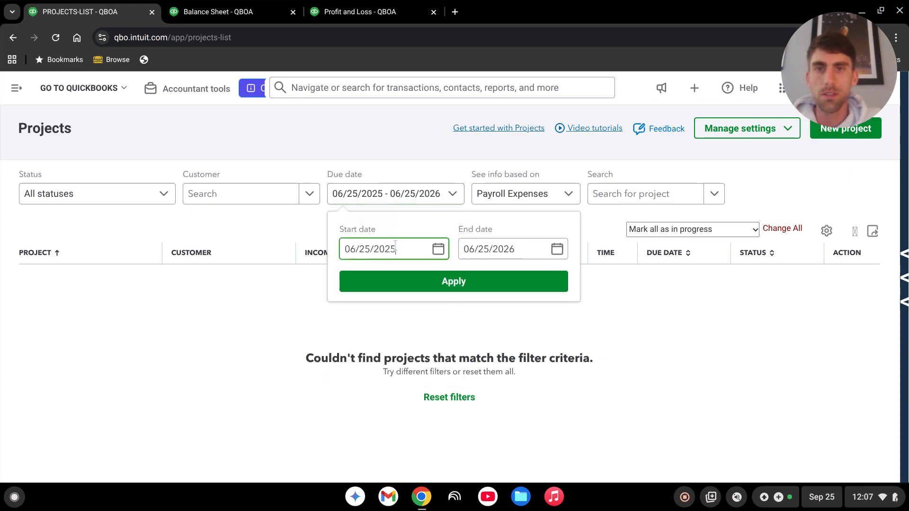
triple_click(415, 248)
type("1")
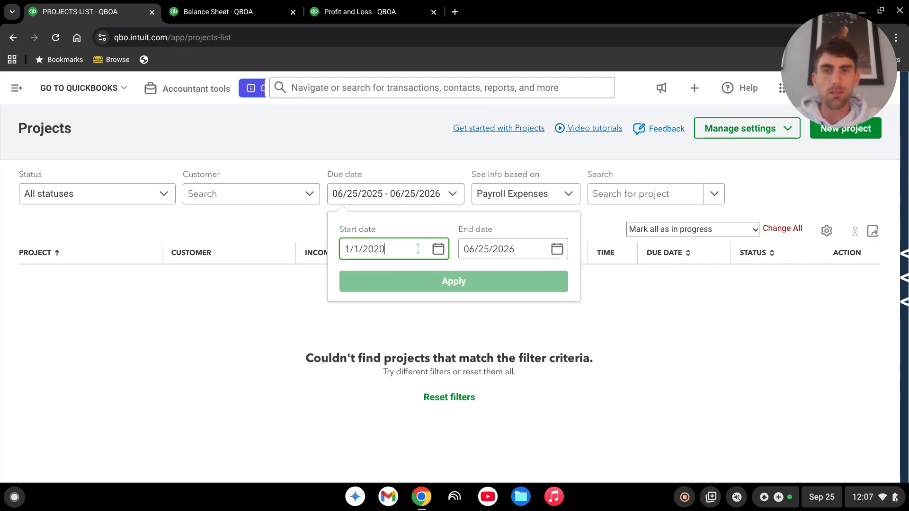
type("/01/2020")
key("Tab")
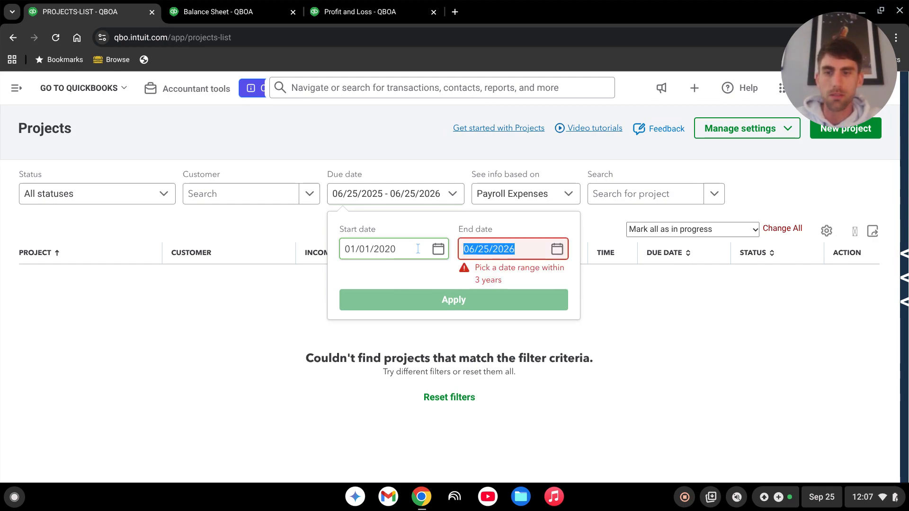
type("12/")
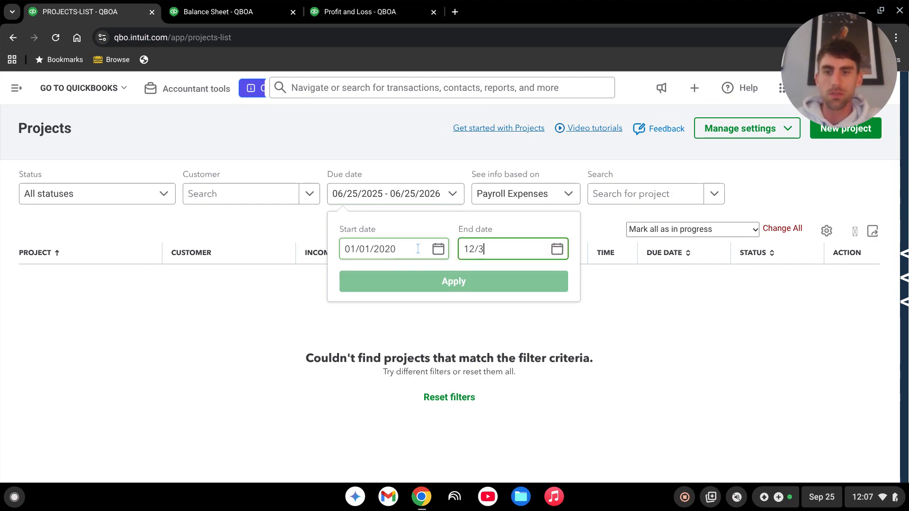
type("31/2020")
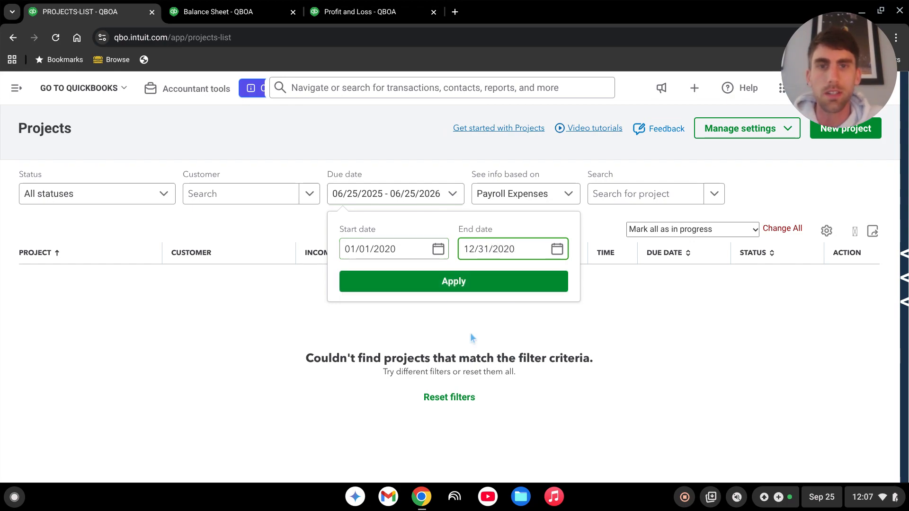
left_click(461, 282)
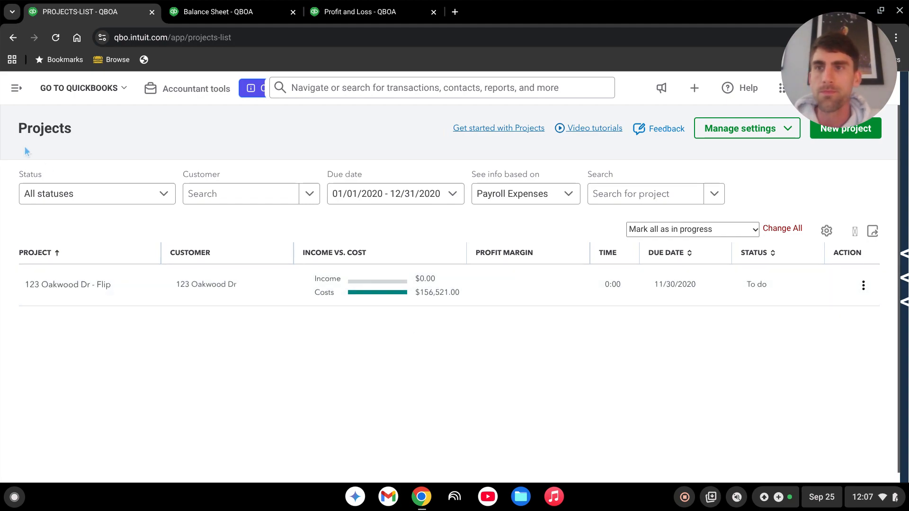
Step: Open the products and services list and sort it by category in ascending order to view the Fix n Flip Demo items
left_click(16, 88)
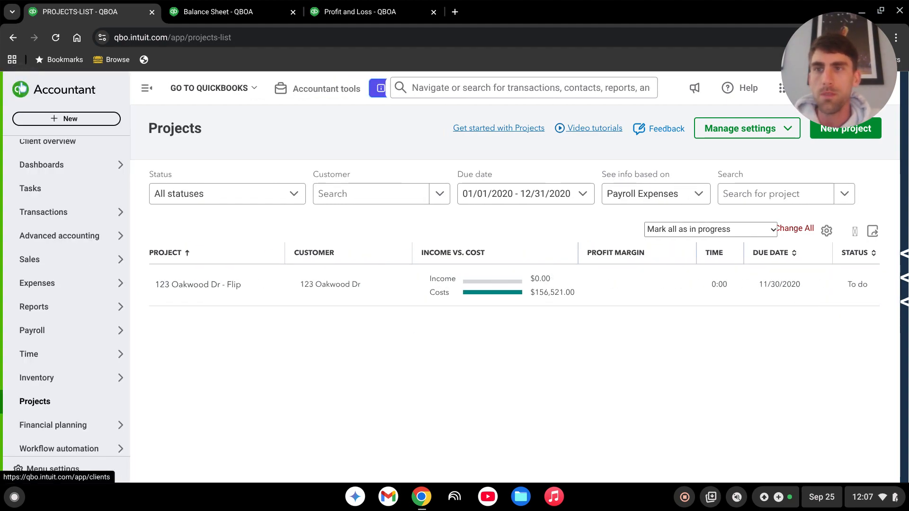
left_click_drag(858, 60, 464, 73)
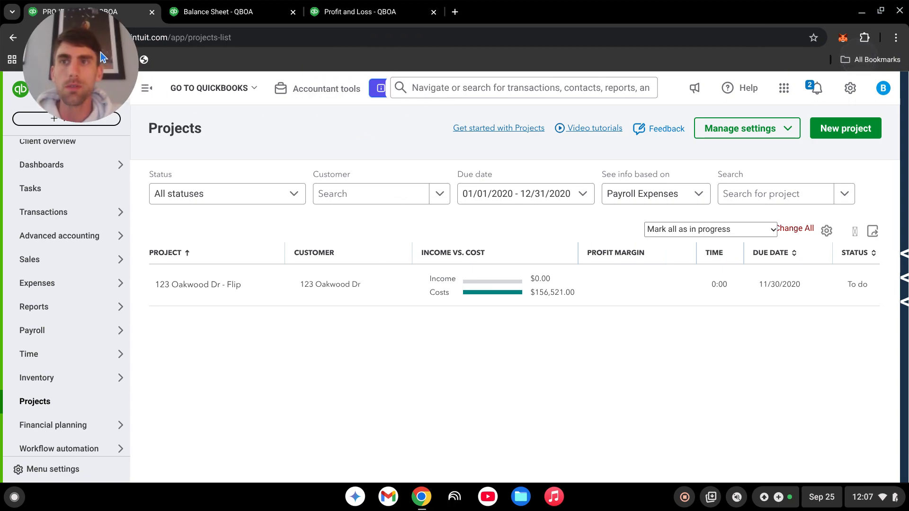
left_click(850, 88)
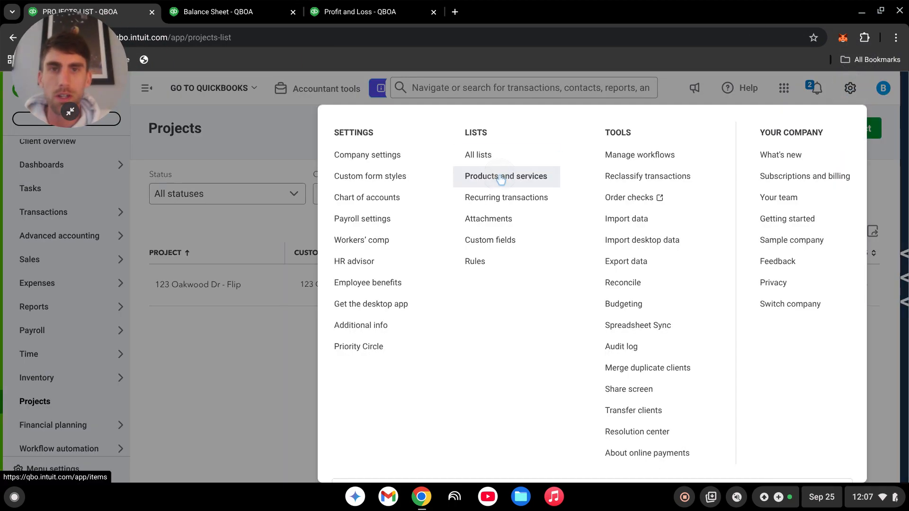
left_click(500, 177)
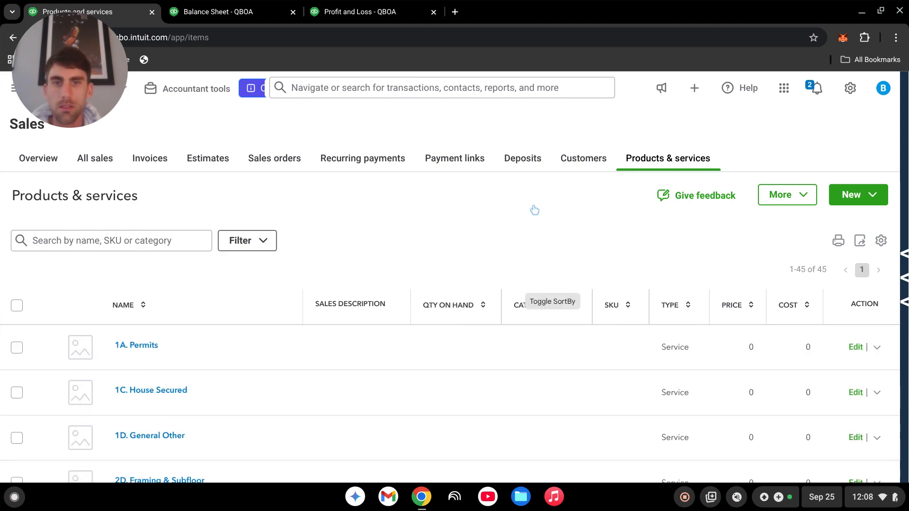
scroll(506, 246, "down", 2)
left_click(535, 239)
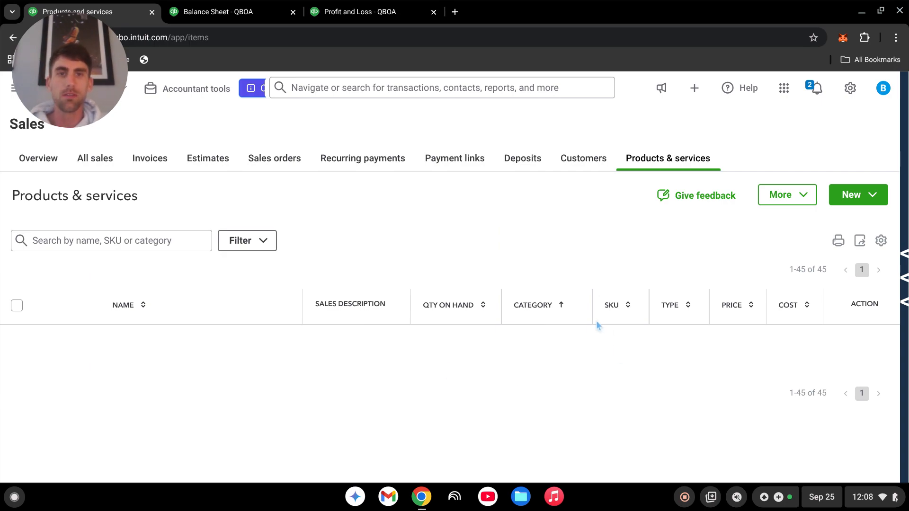
scroll(582, 359, "down", 2)
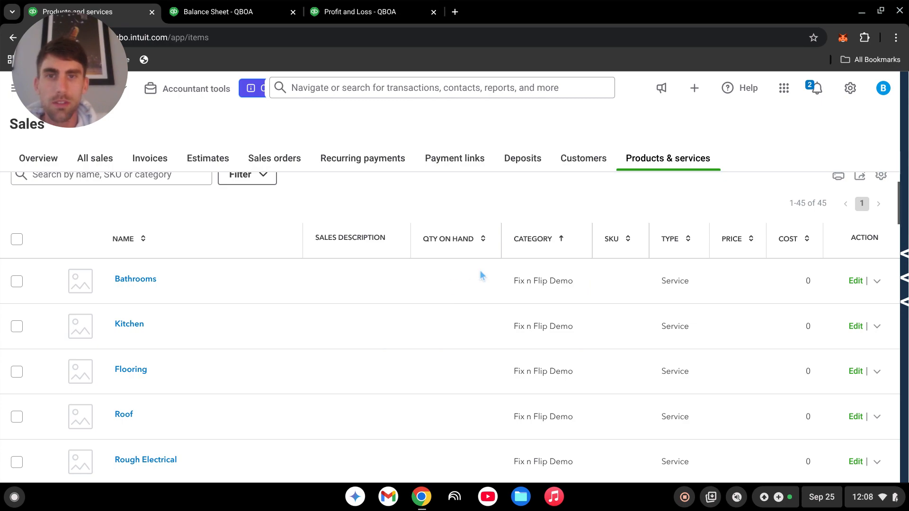
Step: Open the details of the Excavation, Foundation & Grading service in the Fix n Flip Demo category
scroll(449, 306, "down", 2)
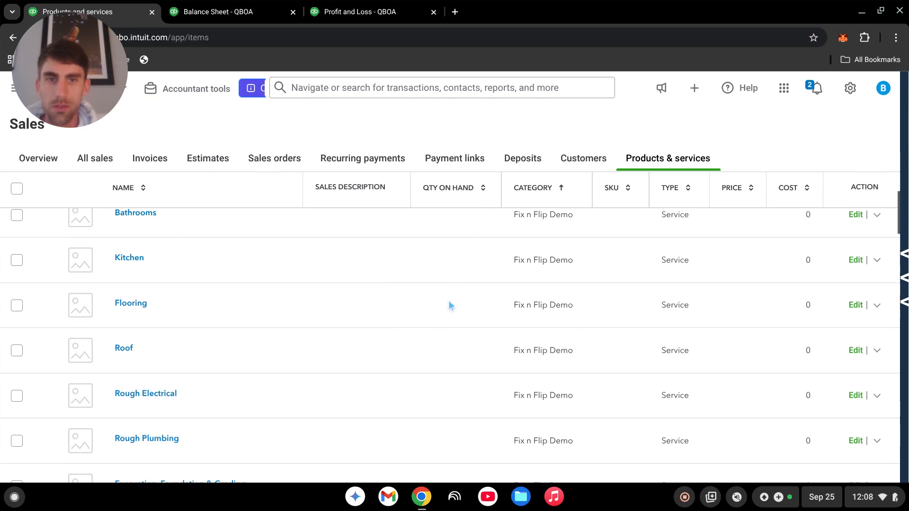
scroll(287, 389, "down", 2)
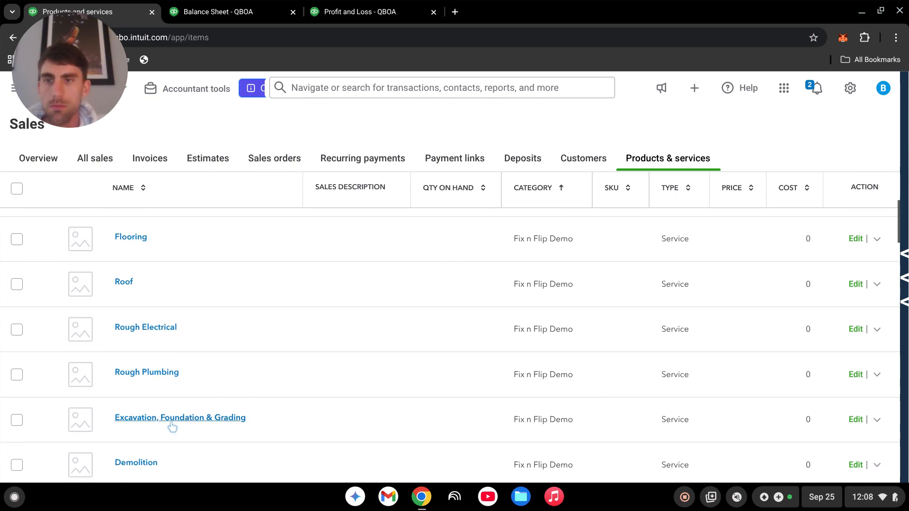
left_click(856, 420)
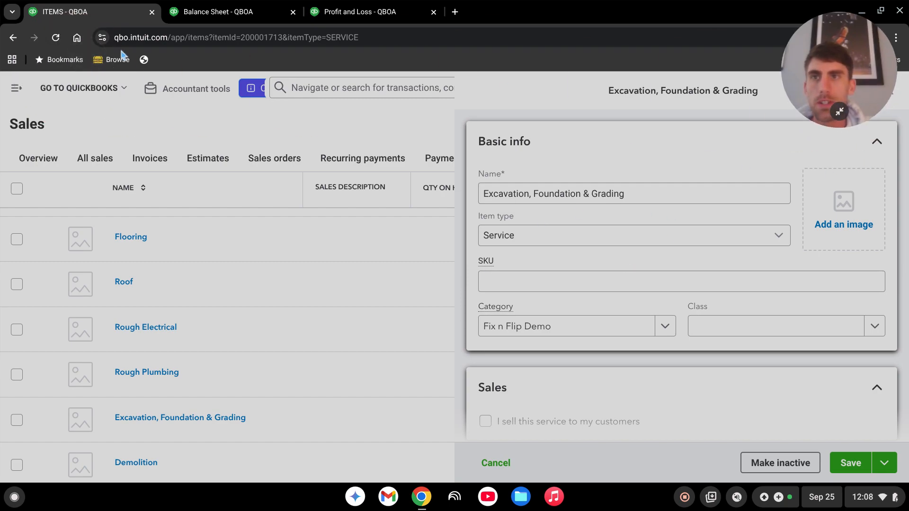
Step: Reload the products and services page and sort the items by category in ascending order
left_click(56, 41)
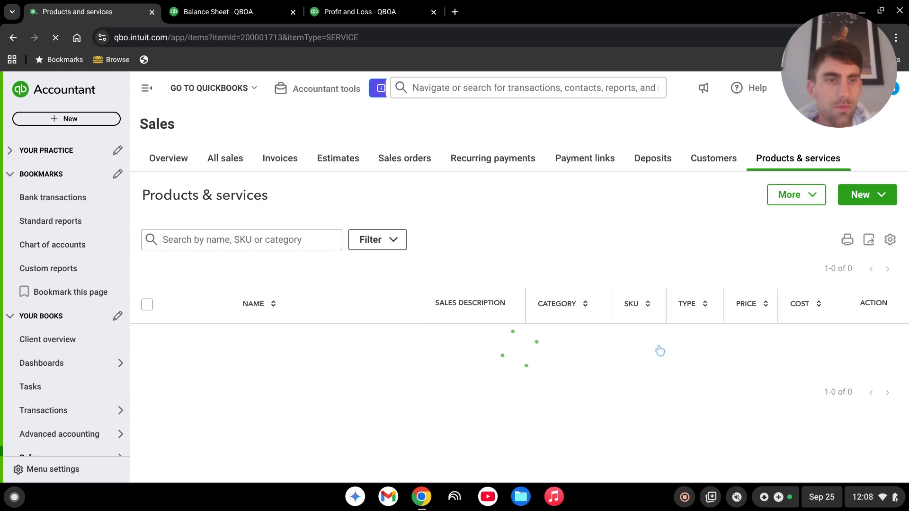
scroll(534, 362, "down", 2)
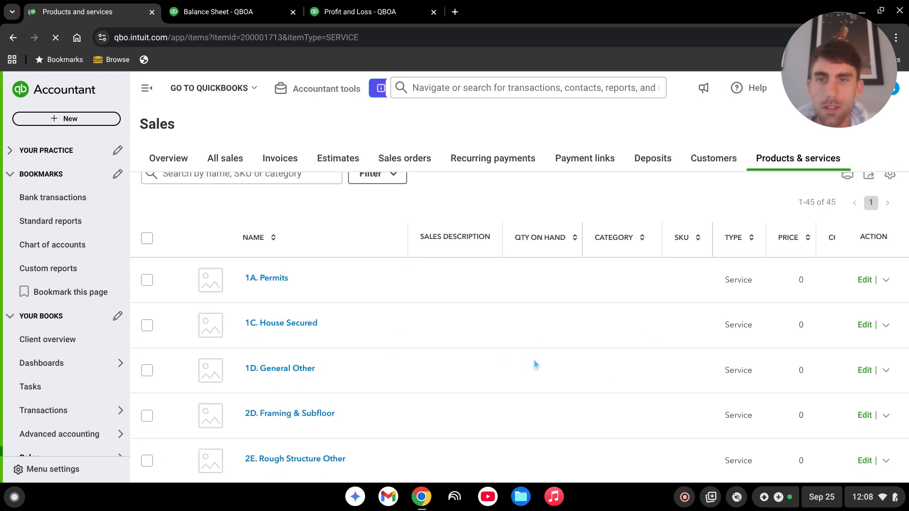
left_click(620, 242)
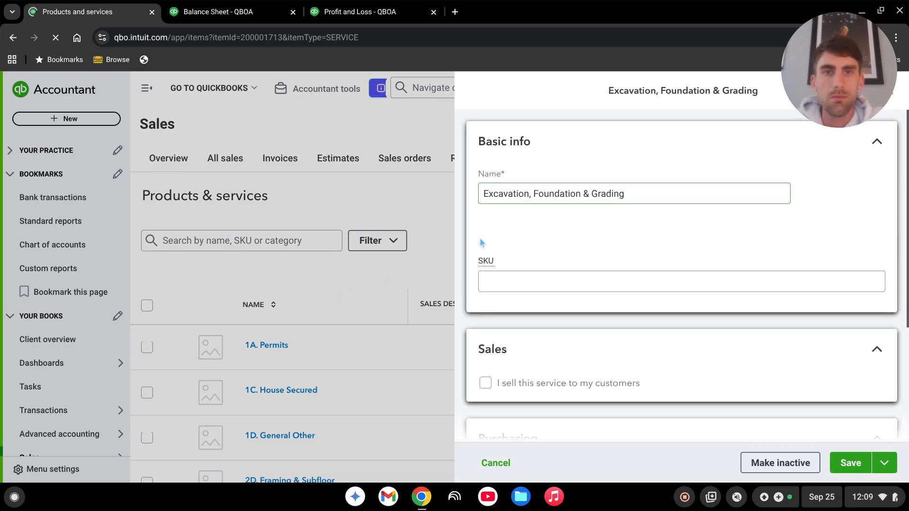
Step: Examine the purchasing settings and expense account of the Excavation, Foundation & Grading service, and close it without saving
scroll(717, 251, "down", 5)
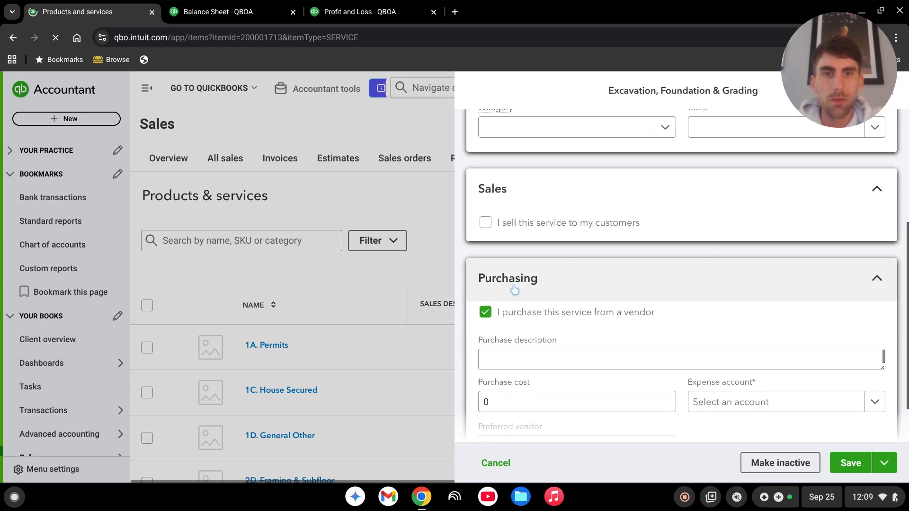
scroll(731, 321, "down", 2)
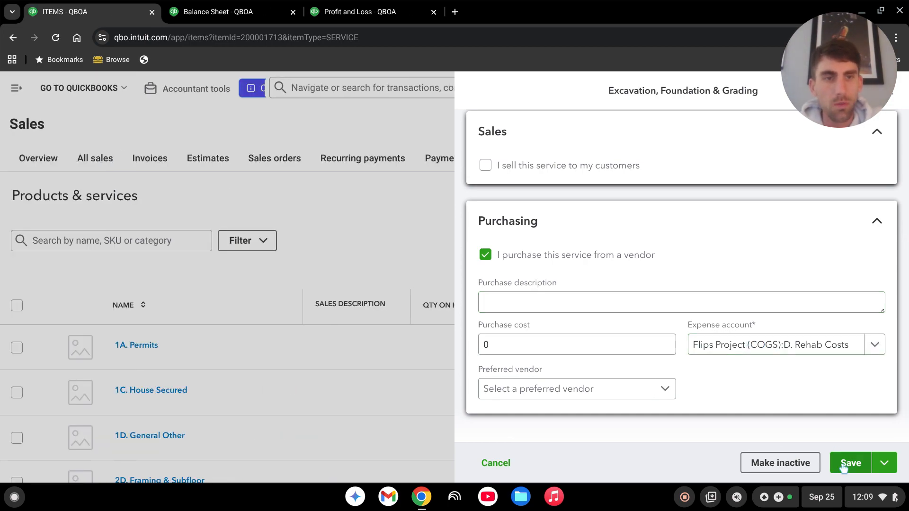
left_click(495, 463)
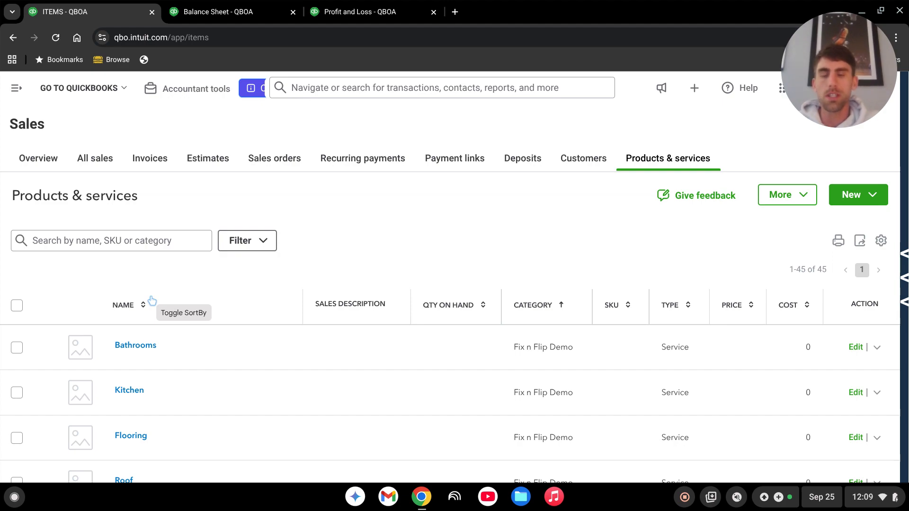
Step: Open the bank transactions and display the pending entries of the TLC Rentals account
left_click(17, 89)
left_click(39, 199)
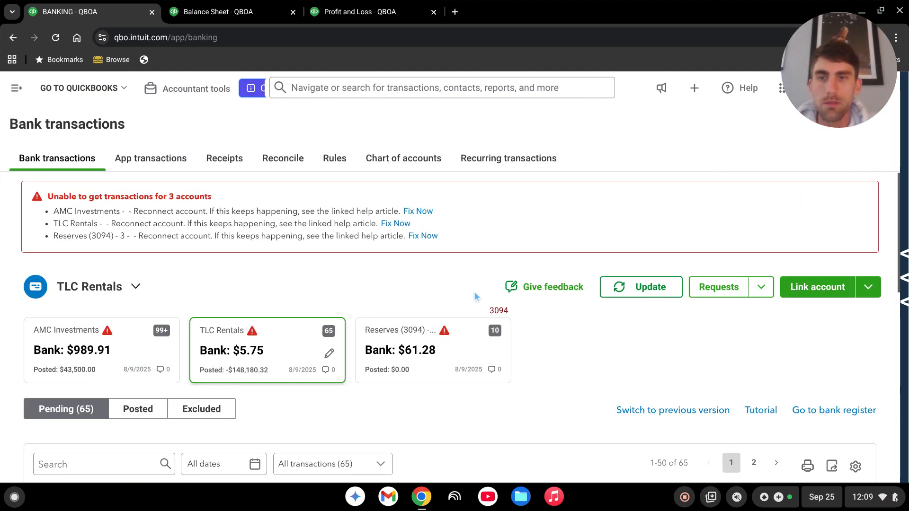
scroll(482, 284, "down", 4)
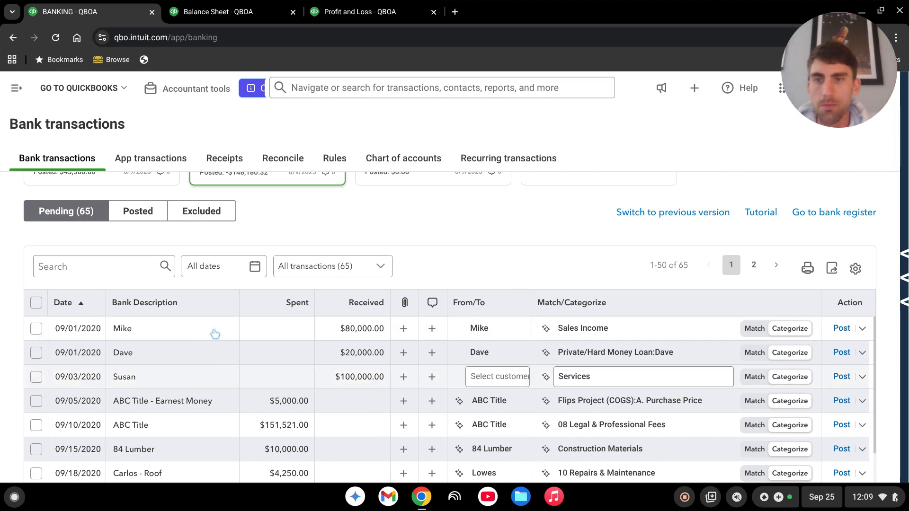
Step: Set the account of the $80,000.00 deposit from 09/01/2020 to the matching lender's sub-account of Private/Hard Money Loan
left_click(277, 335)
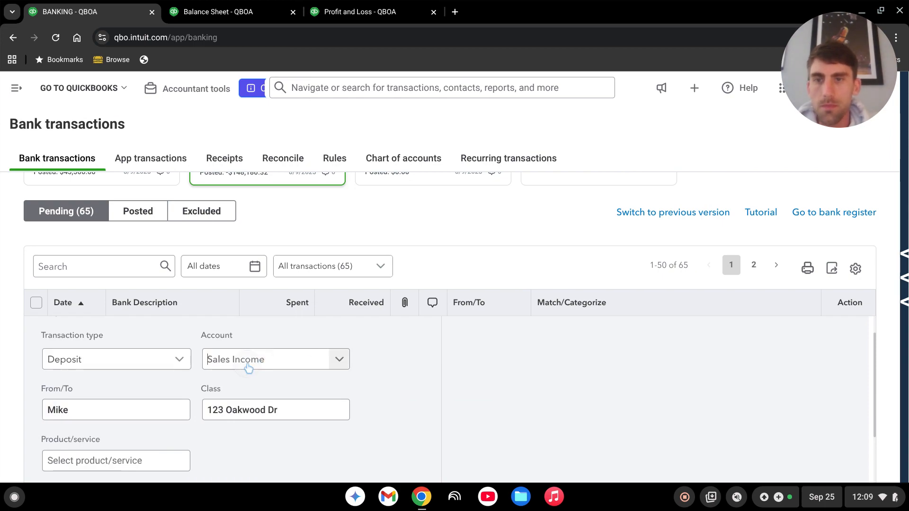
left_click(263, 362)
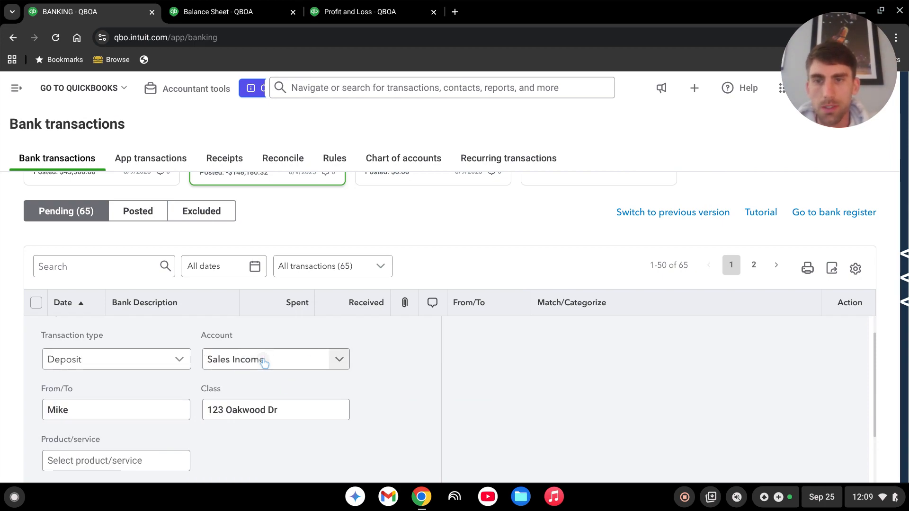
left_click(263, 362)
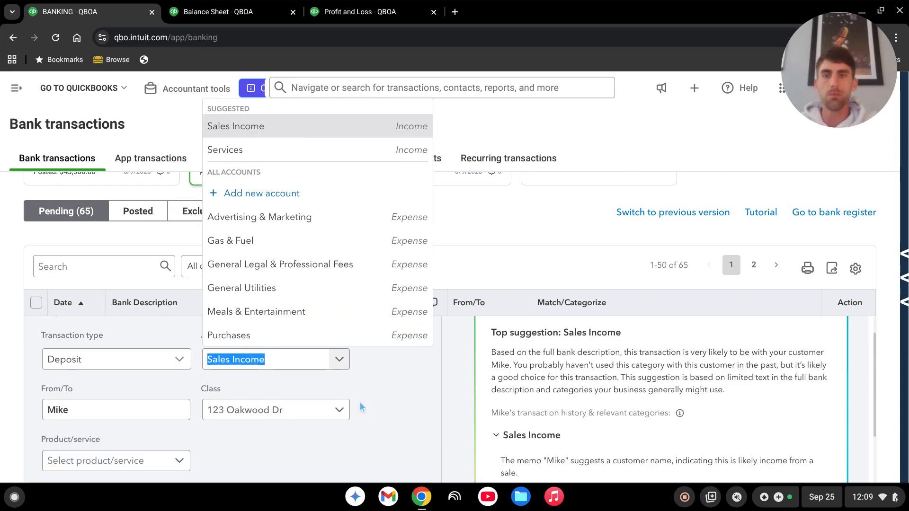
type("Prifqt")
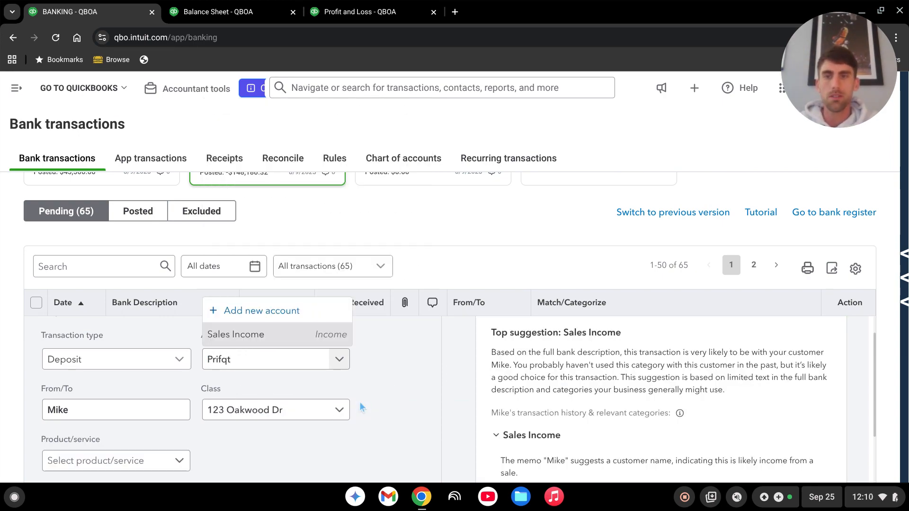
key("BackSpace")
key("BackSpace")
key("BackSpace")
type("vate")
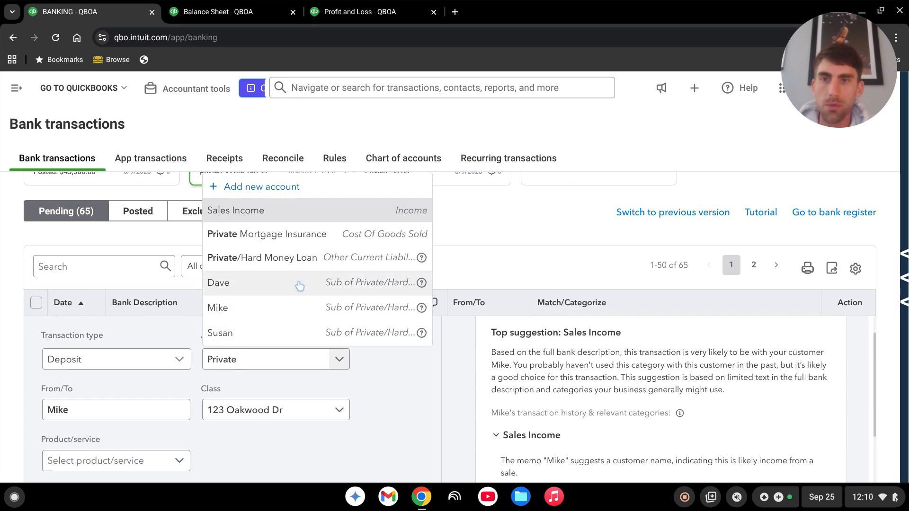
left_click(260, 310)
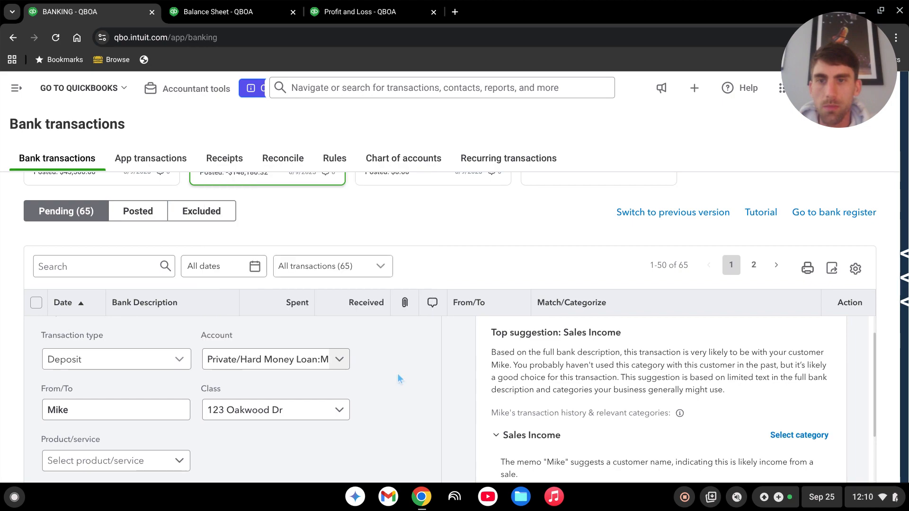
Step: Post the $80,000.00 deposit with class 123 Oakwood Dr
scroll(411, 386, "down", 2)
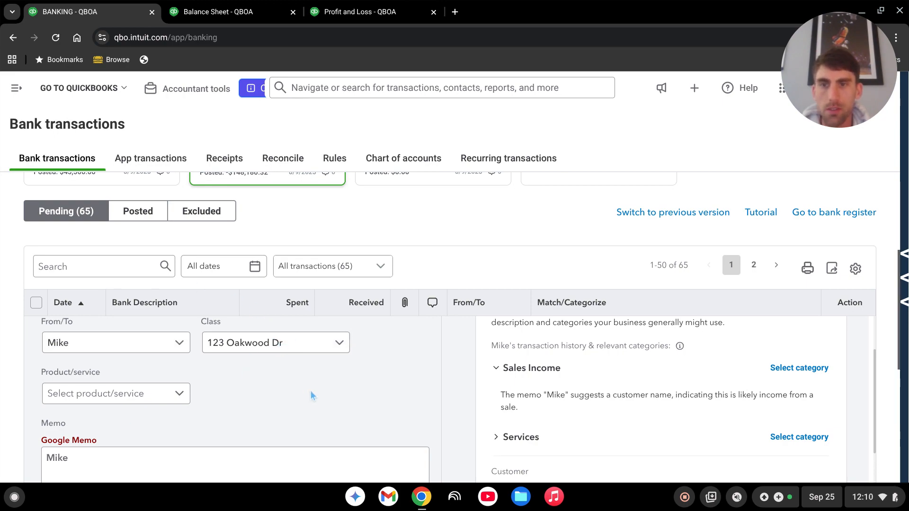
scroll(311, 390, "down", 5)
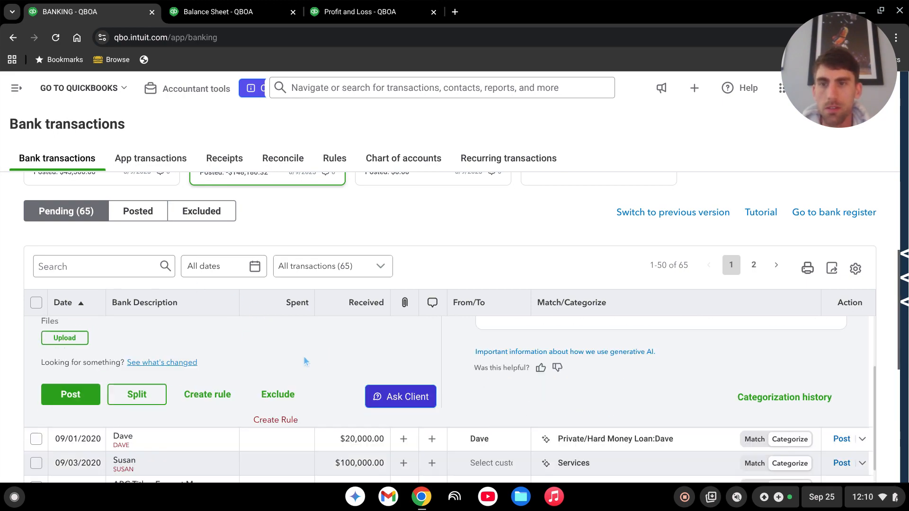
left_click(92, 394)
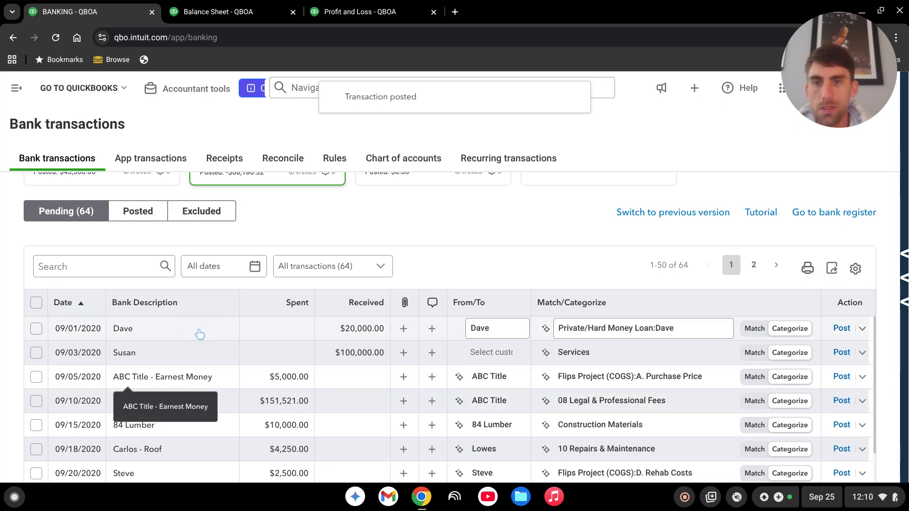
Step: Check the account and class of the $20,000.00 deposit from 09/01/2020 and post it to the lender's Private/Hard Money Loan sub-account
left_click(200, 334)
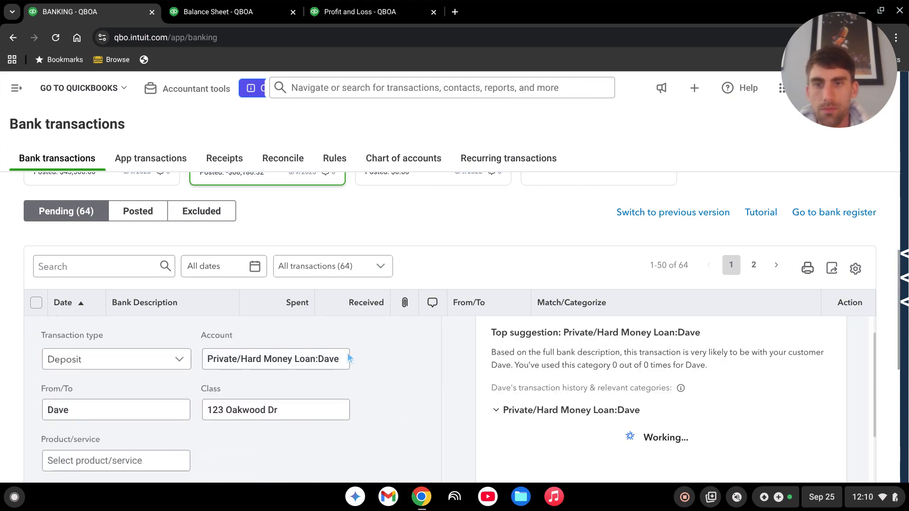
scroll(298, 358, "down", 2)
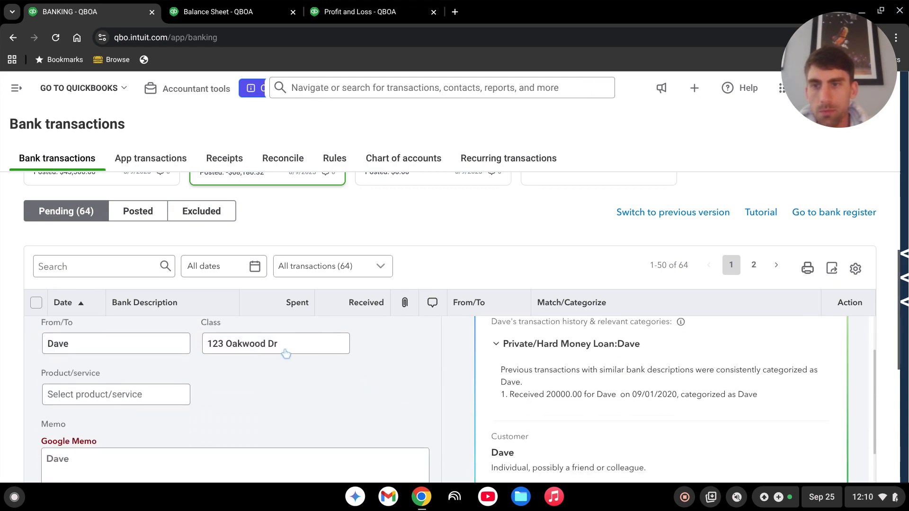
scroll(265, 407, "down", 4)
left_click(78, 458)
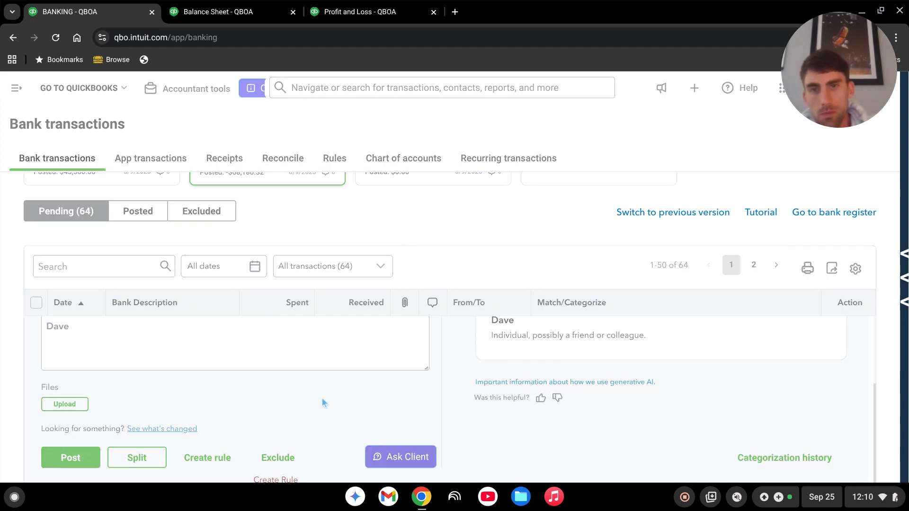
Step: Set the account of the $100,000.00 deposit from 09/03/2020 to the matching lender's sub-account of Private/Hard Money Loan
scroll(185, 391, "up", 5)
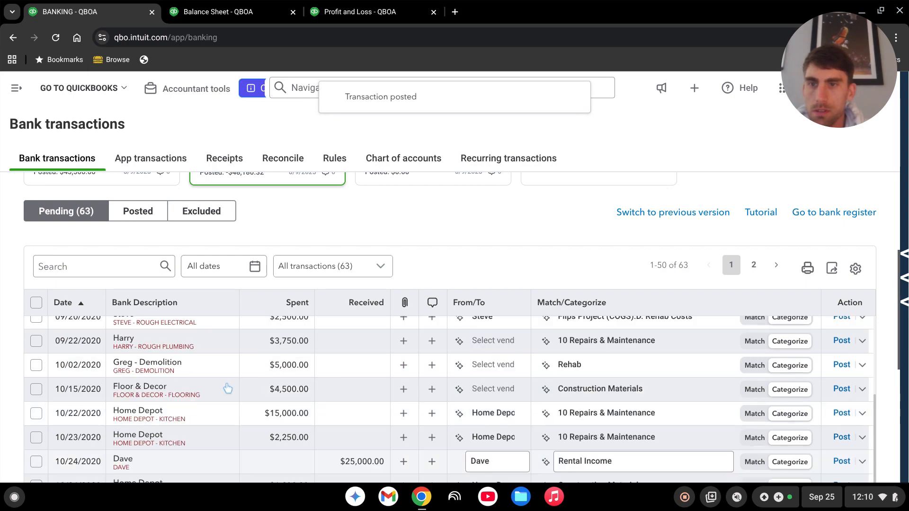
scroll(186, 390, "up", 5)
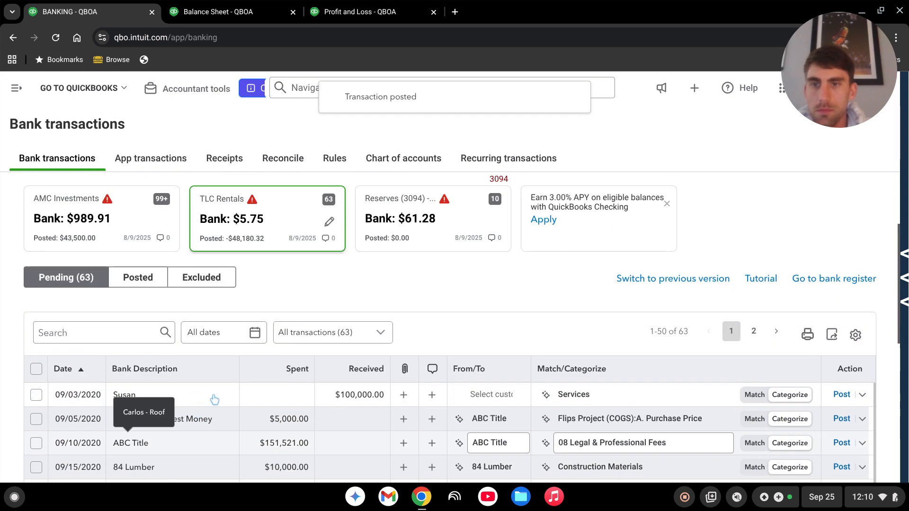
left_click(389, 402)
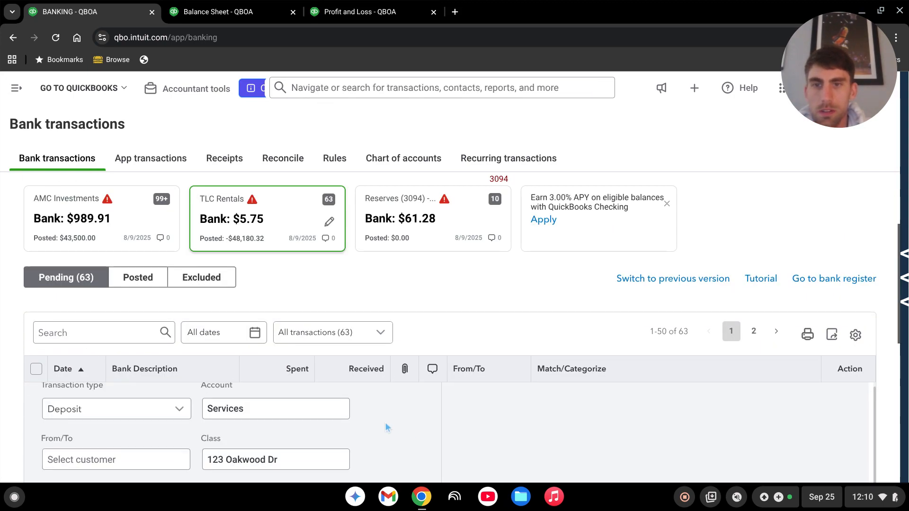
left_click(298, 427)
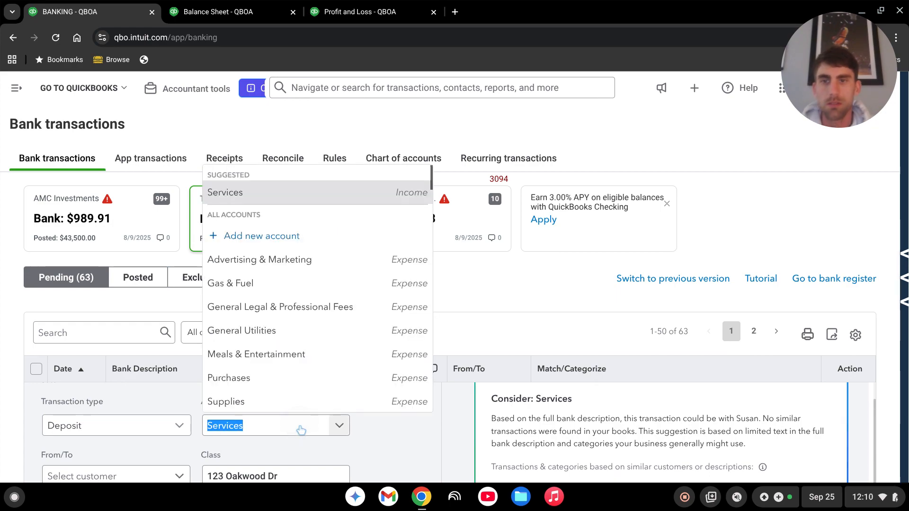
type("sua")
type("san")
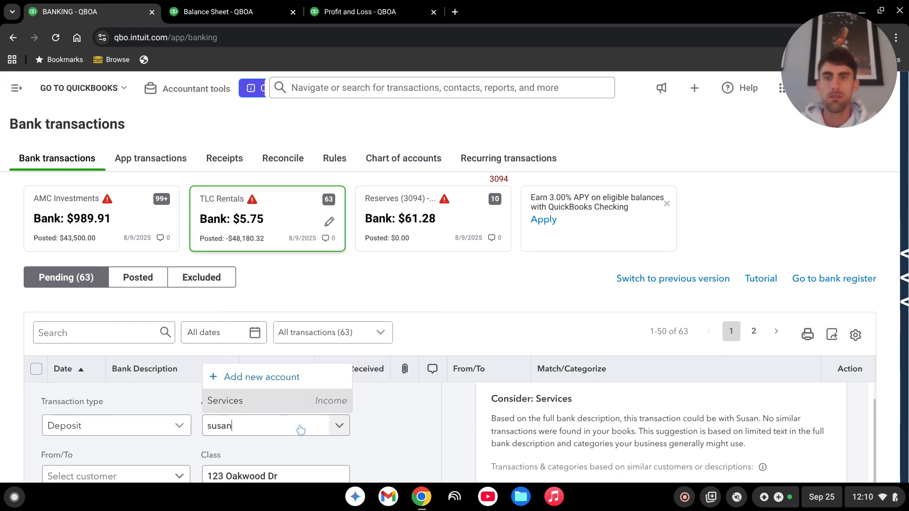
left_click(298, 374)
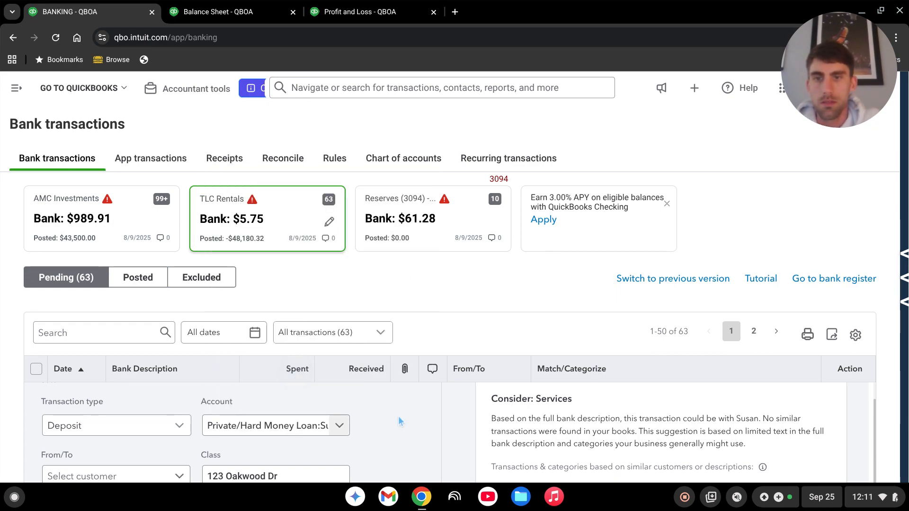
Step: Post the $100,000.00 deposit with class 123 Oakwood Dr
scroll(410, 402, "down", 2)
scroll(441, 415, "down", 5)
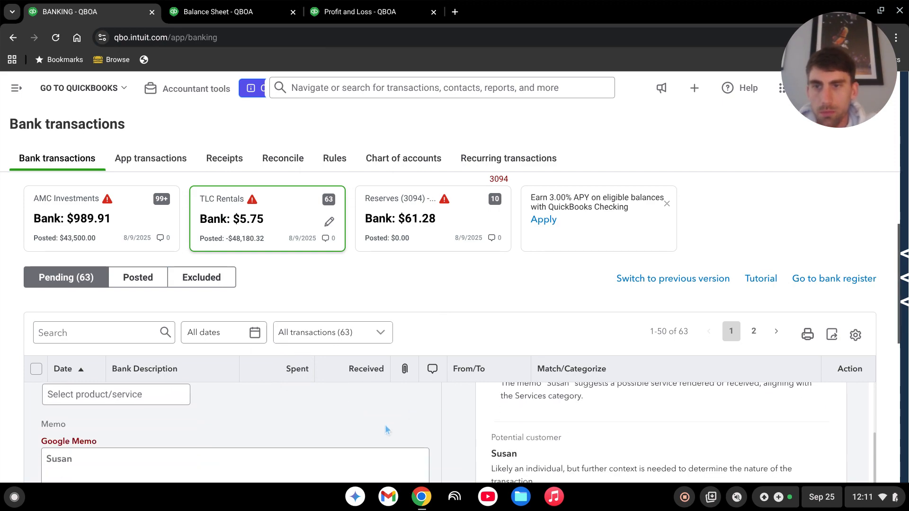
left_click(90, 458)
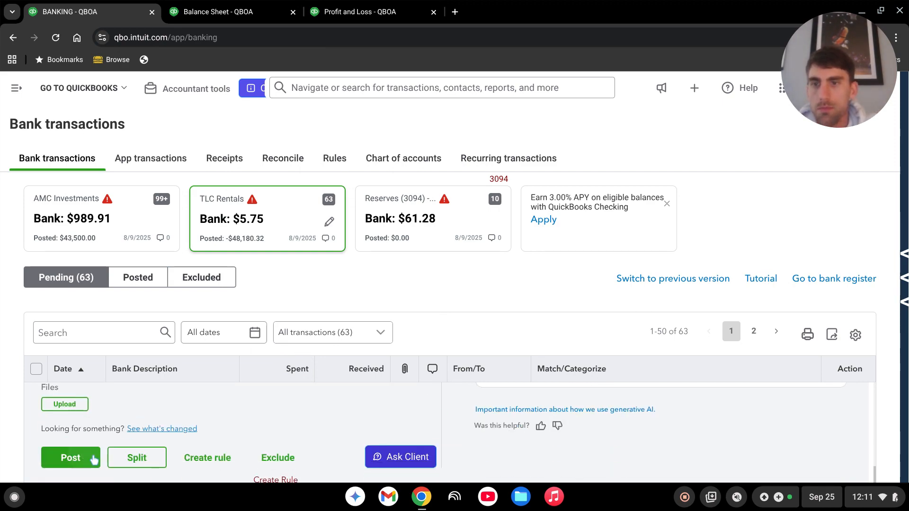
Step: Reload the Balance Sheet report for 01/01/2020 to 12/31/2020 and review the TLC Rentals and Private/Hard Money Loan balances
left_click(229, 11)
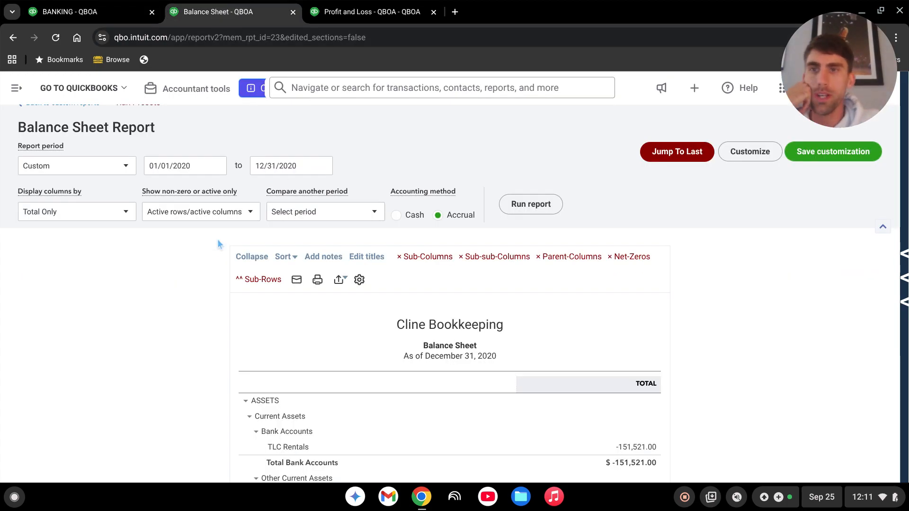
scroll(217, 239, "up", 1)
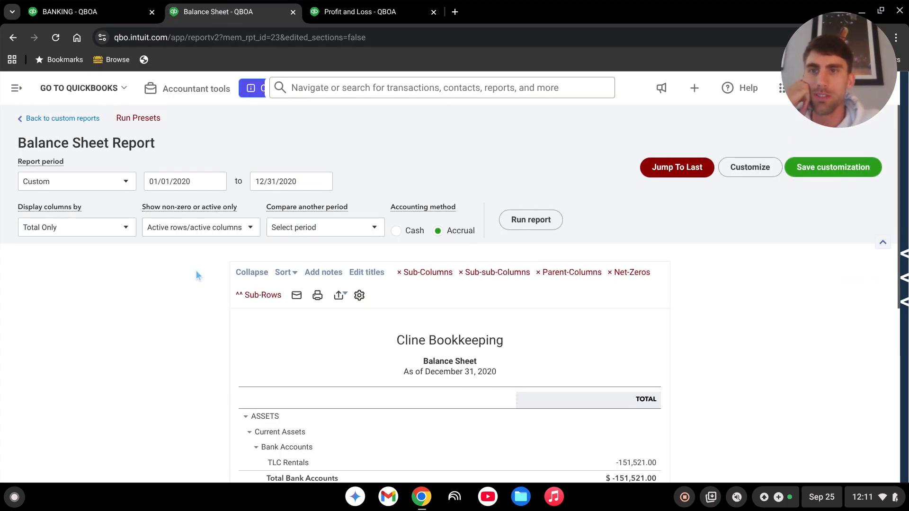
left_click(57, 38)
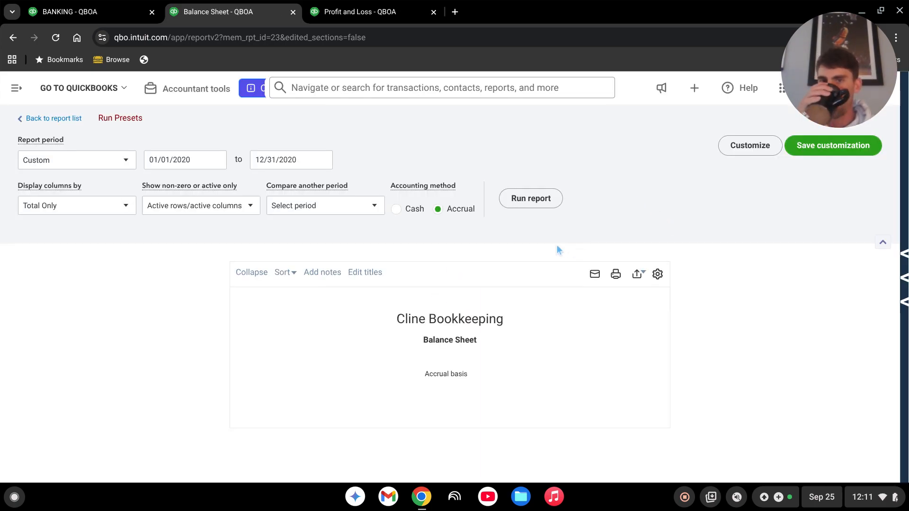
scroll(557, 245, "down", 4)
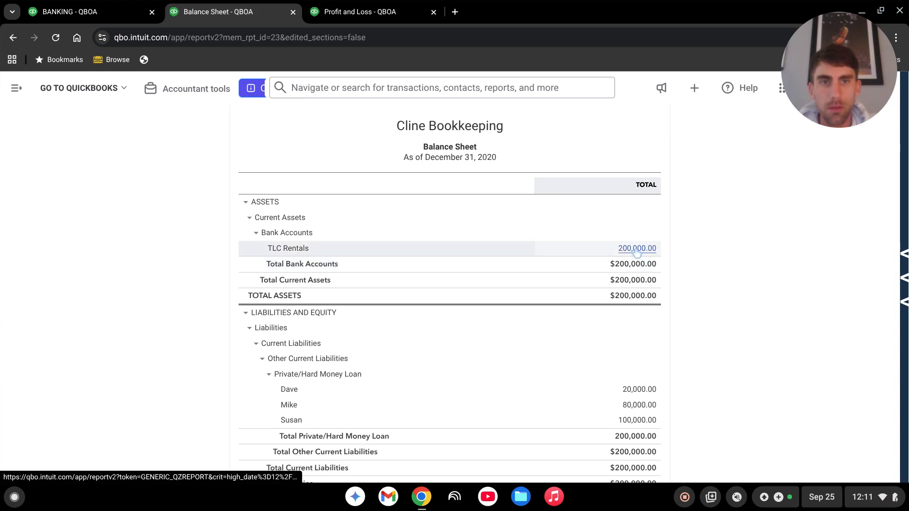
Step: Compare the TLC Rentals bank balance with the Private/Hard Money Loan sub-account balances on the Balance Sheet
scroll(594, 261, "down", 1)
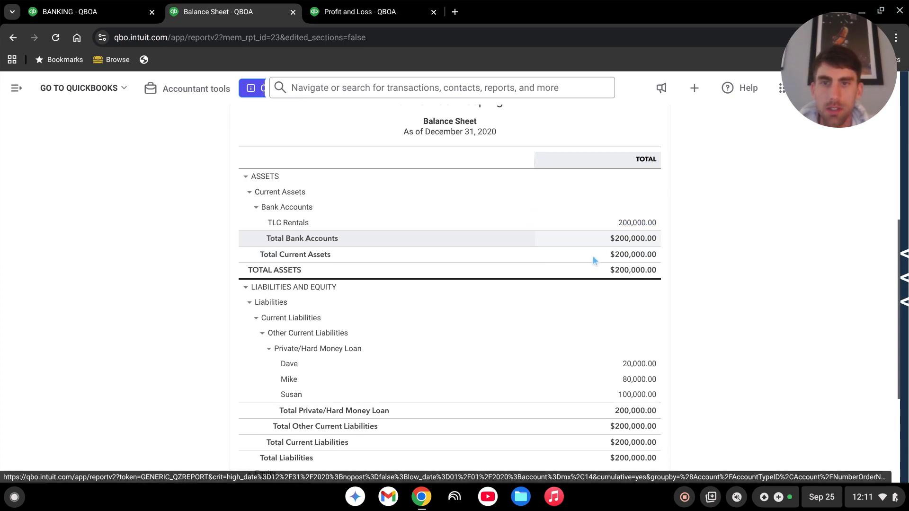
scroll(595, 260, "down", 2)
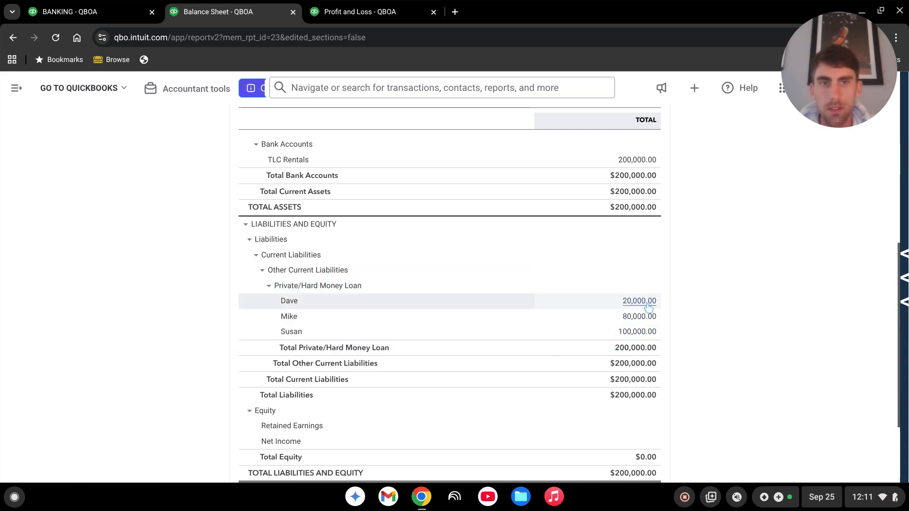
scroll(544, 364, "up", 2)
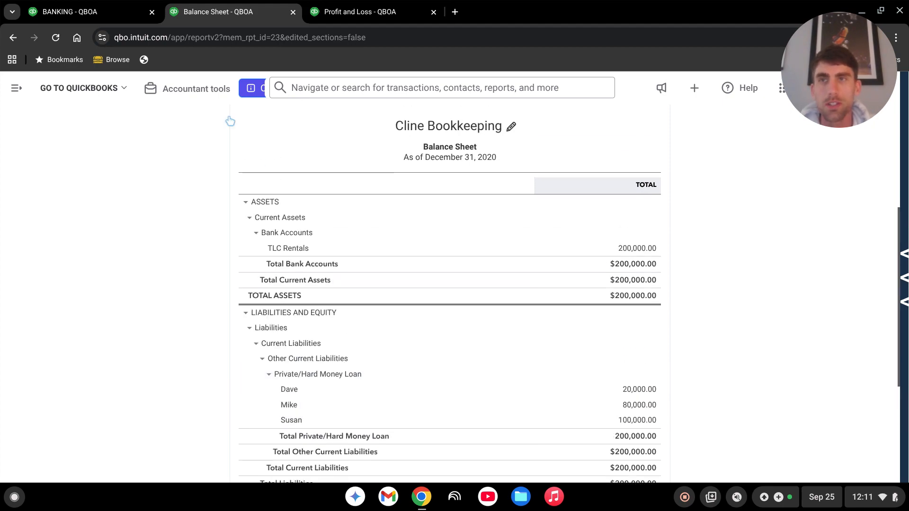
Step: In the pending bank transactions, set the account of the $5,000.00 ABC Title - Earnest Money expense from 09/05/2020 to Purchase Deposit
left_click(88, 11)
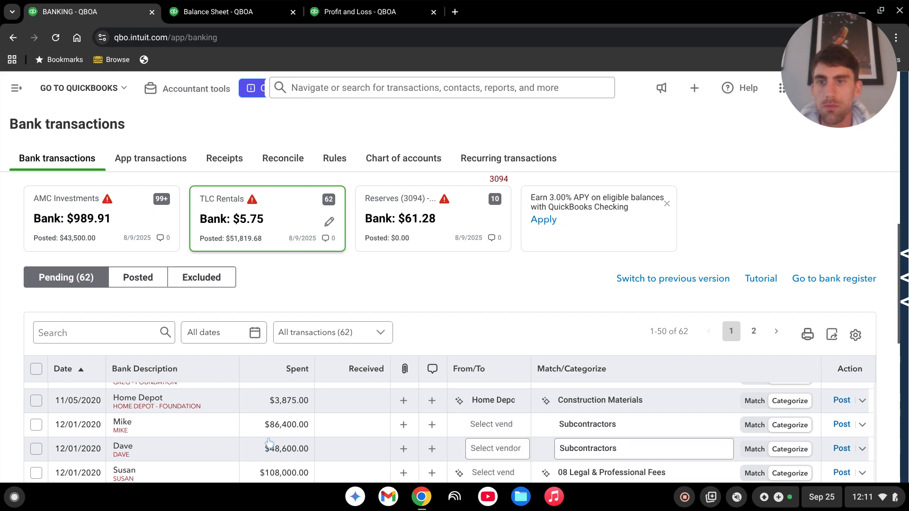
scroll(365, 432, "up", 5)
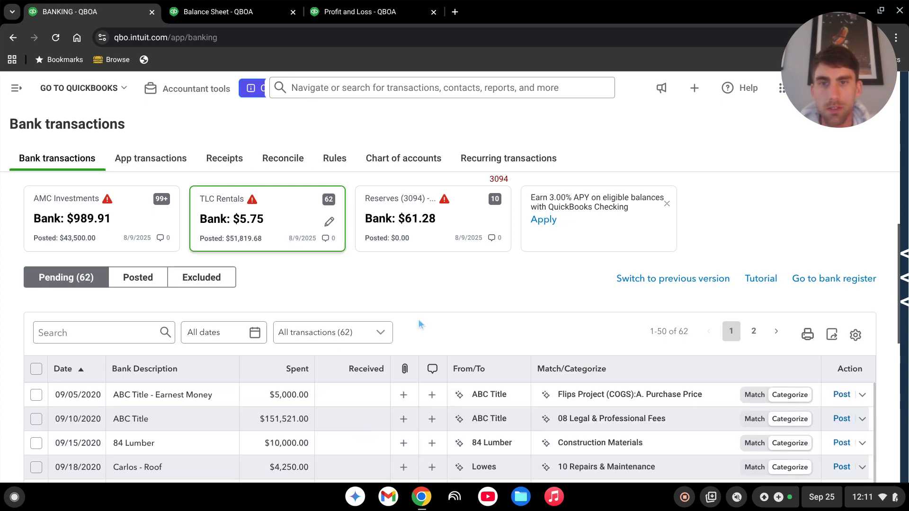
scroll(201, 330, "down", 2)
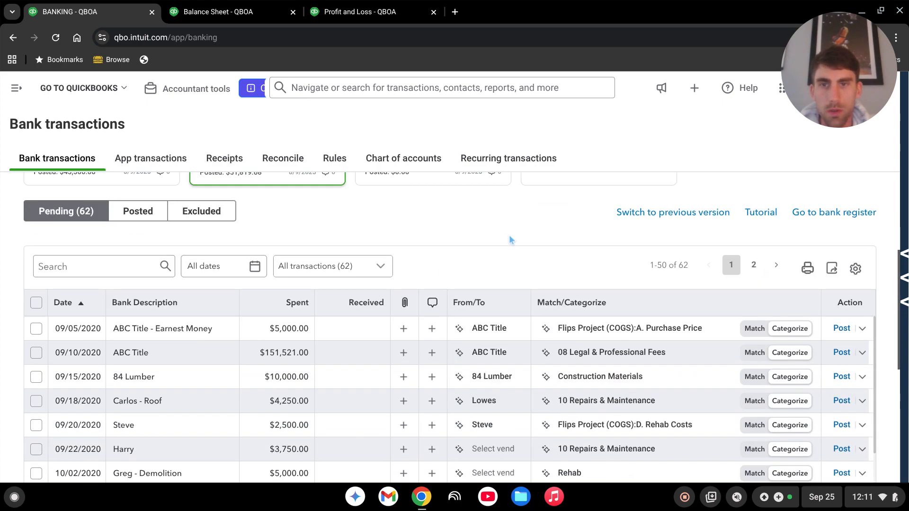
left_click(229, 330)
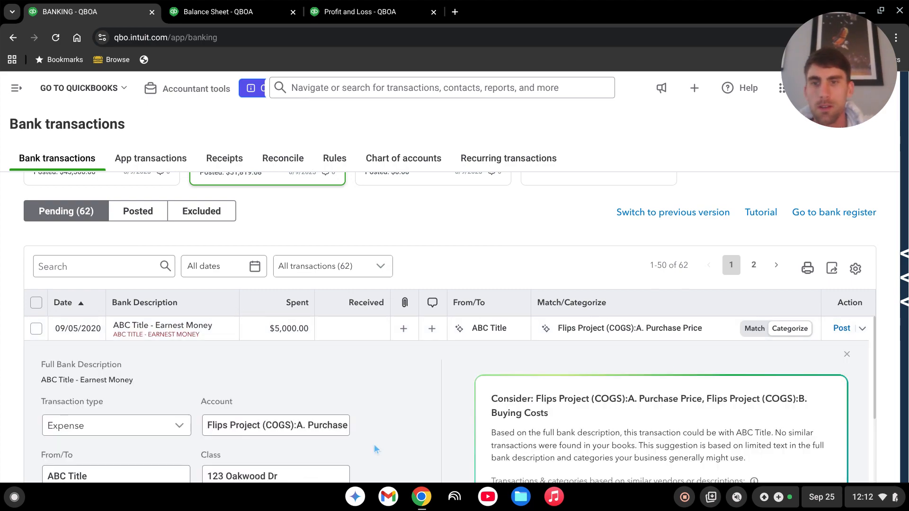
scroll(374, 444, "down", 2)
left_click(272, 363)
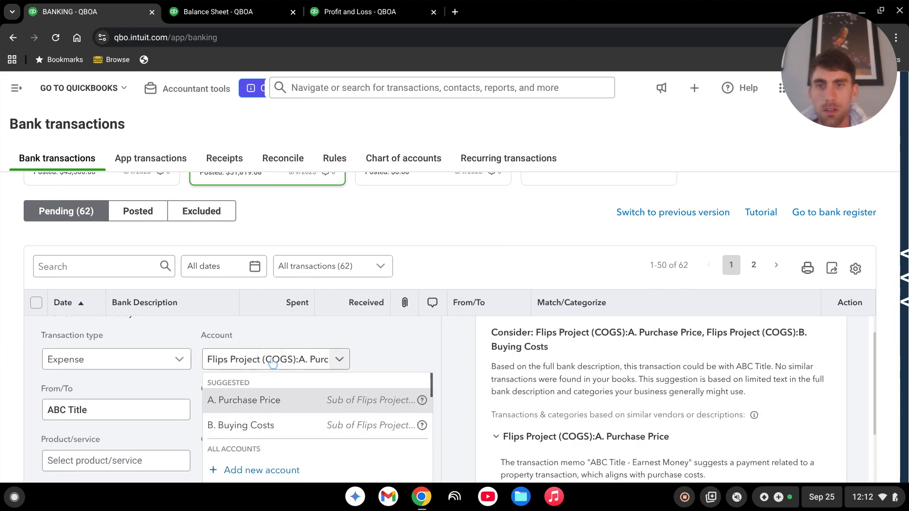
left_click(272, 362)
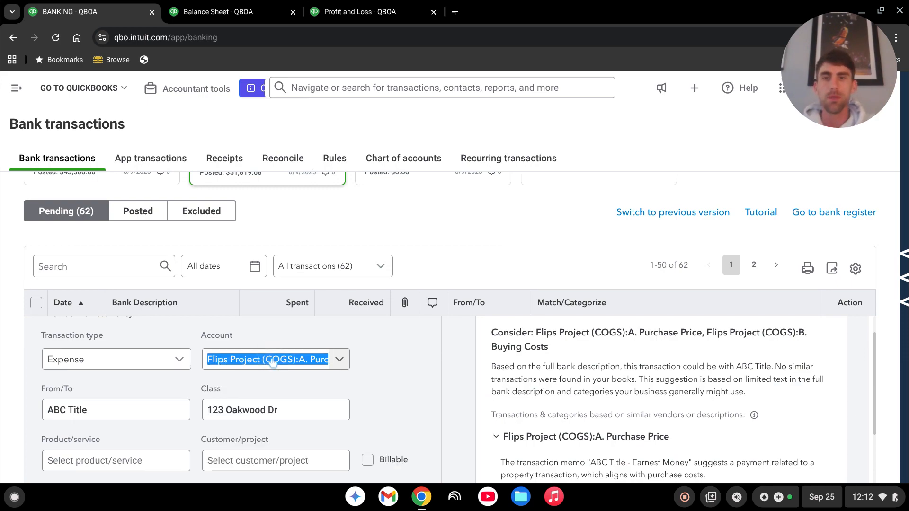
type("purchase")
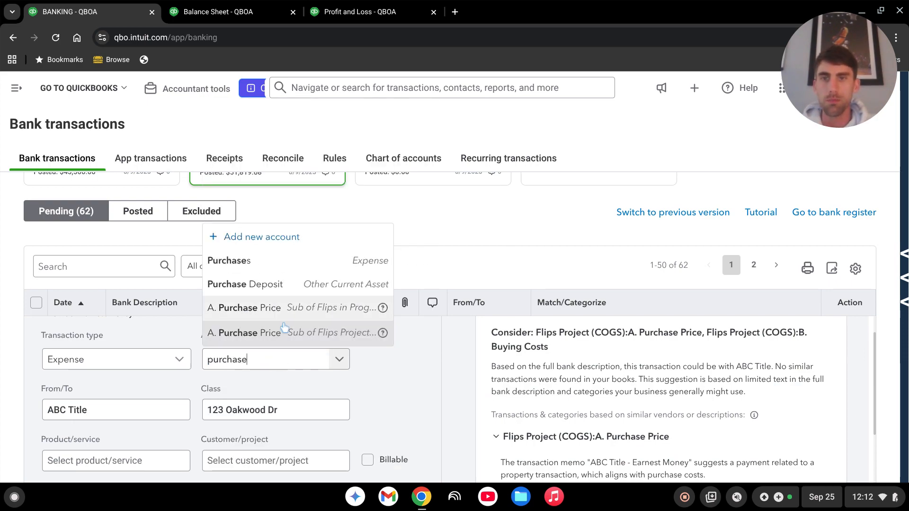
left_click(343, 286)
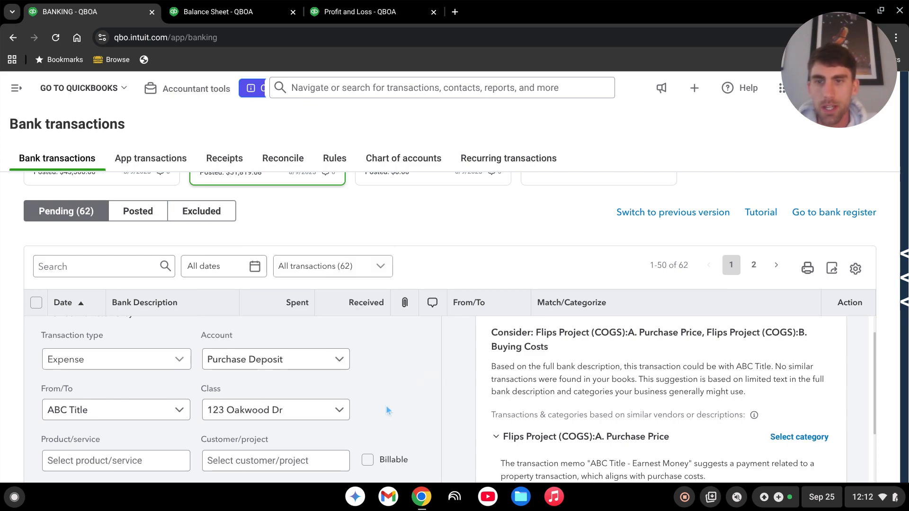
Step: Assign the earnest money expense to the project 123 Oakwood Dr - Flip and post it
scroll(284, 379, "down", 2)
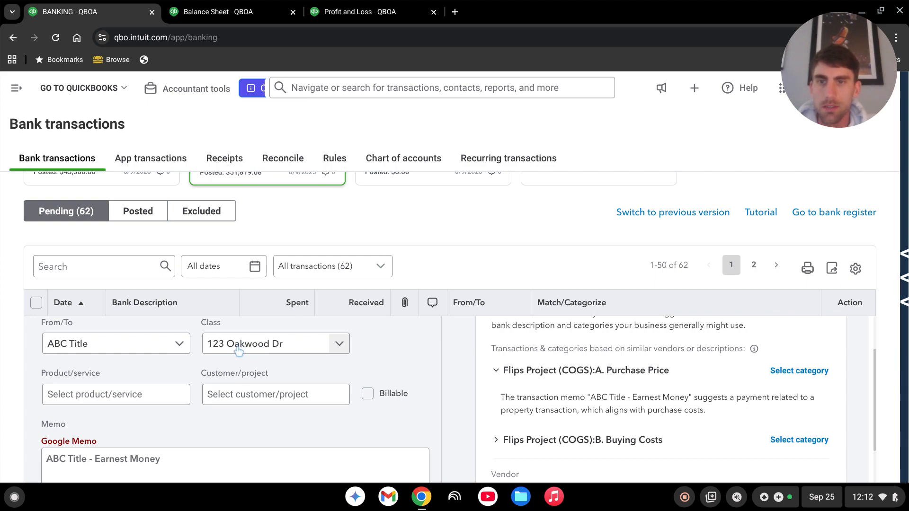
left_click(278, 400)
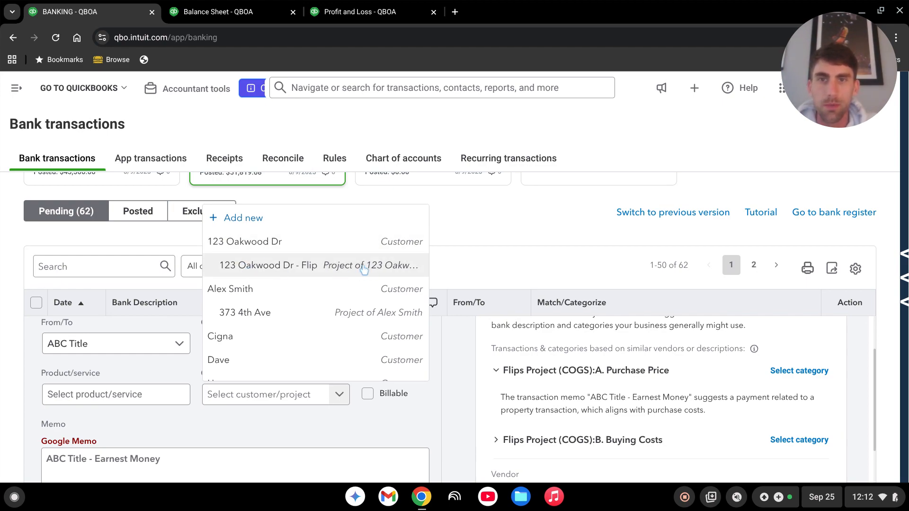
left_click(300, 266)
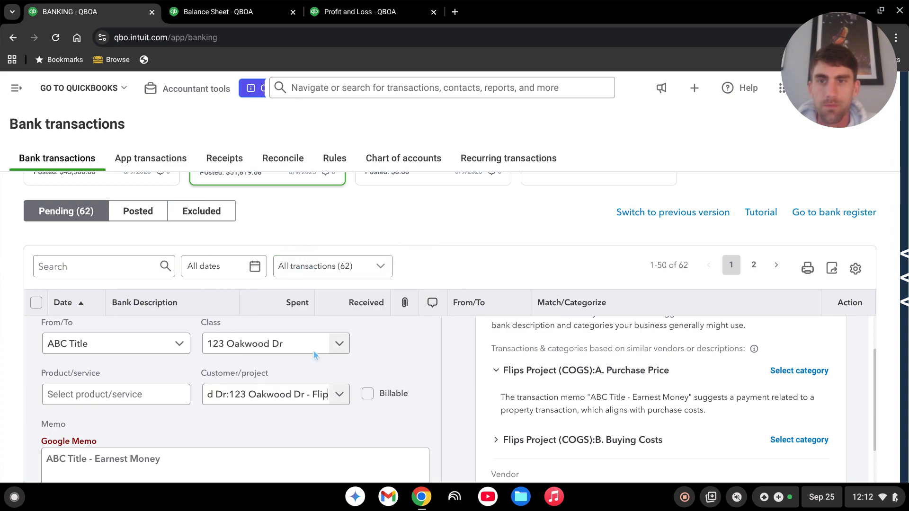
scroll(379, 424, "down", 1)
scroll(379, 429, "down", 2)
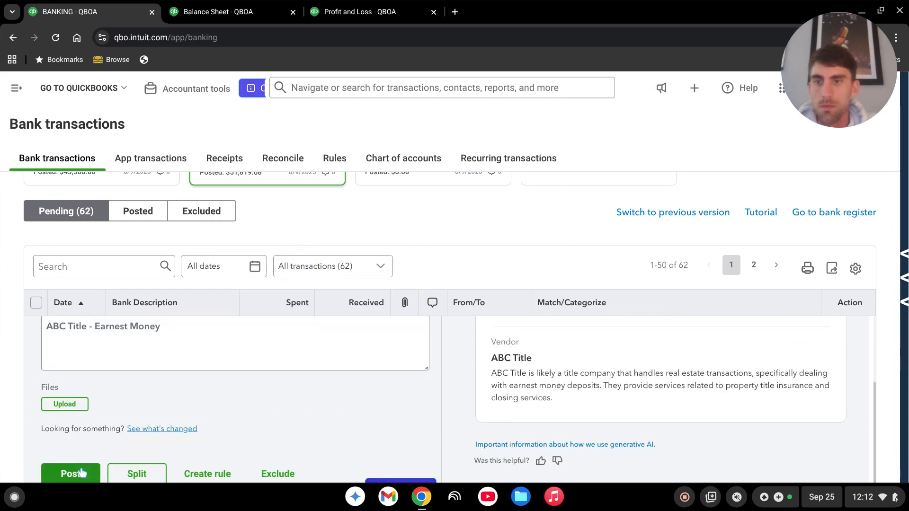
left_click(93, 475)
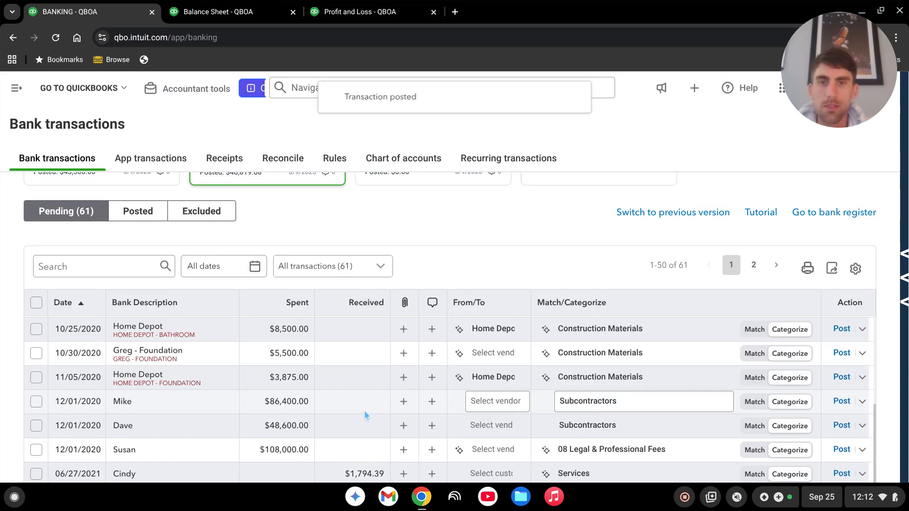
Step: Start a journal entry for the ABC Title closing and open the recent 123 Oakwood Dr HUD entry from there
scroll(329, 407, "up", 3)
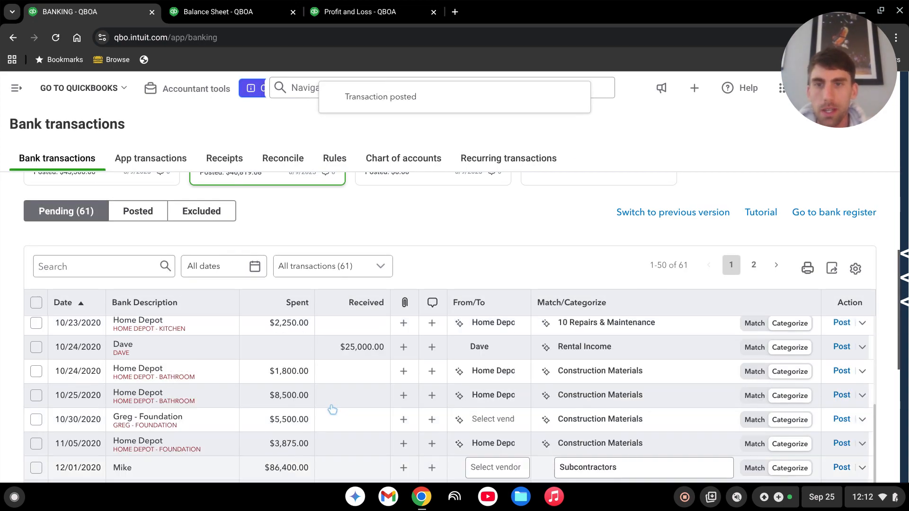
scroll(324, 420, "up", 10)
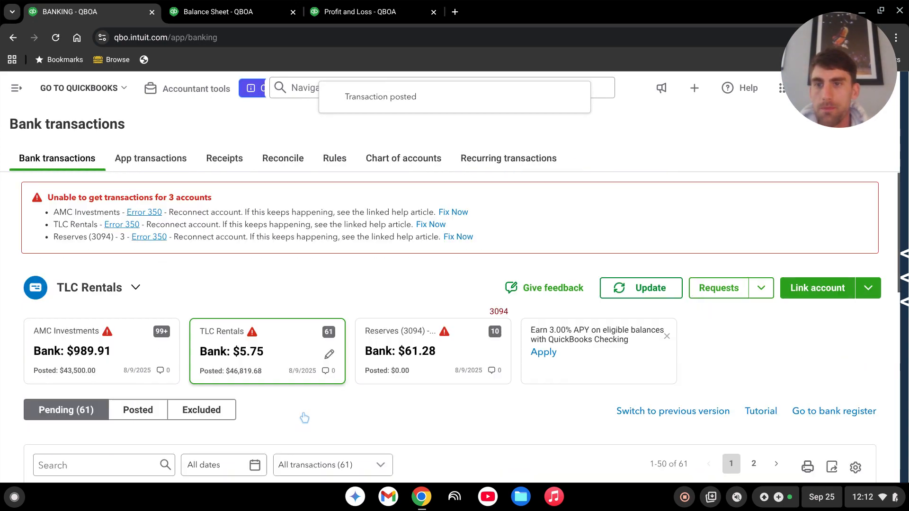
scroll(333, 254, "down", 3)
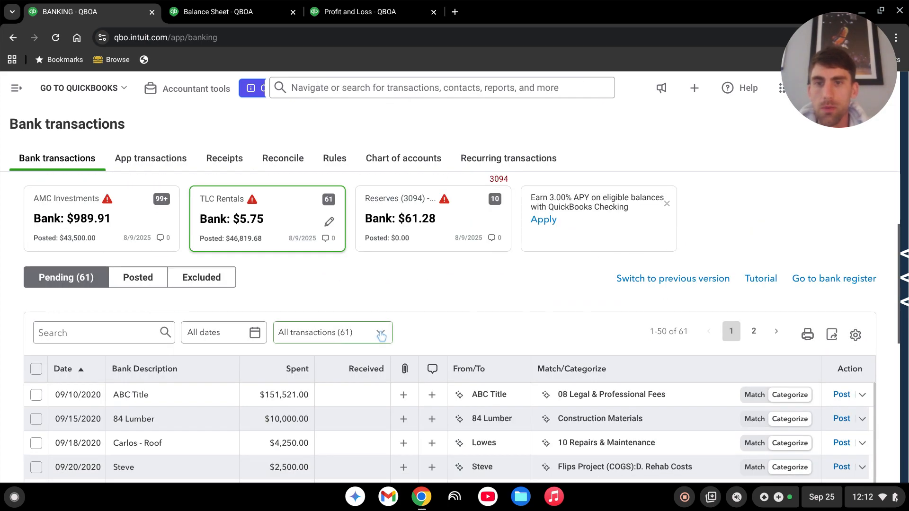
left_click(17, 90)
left_click(48, 119)
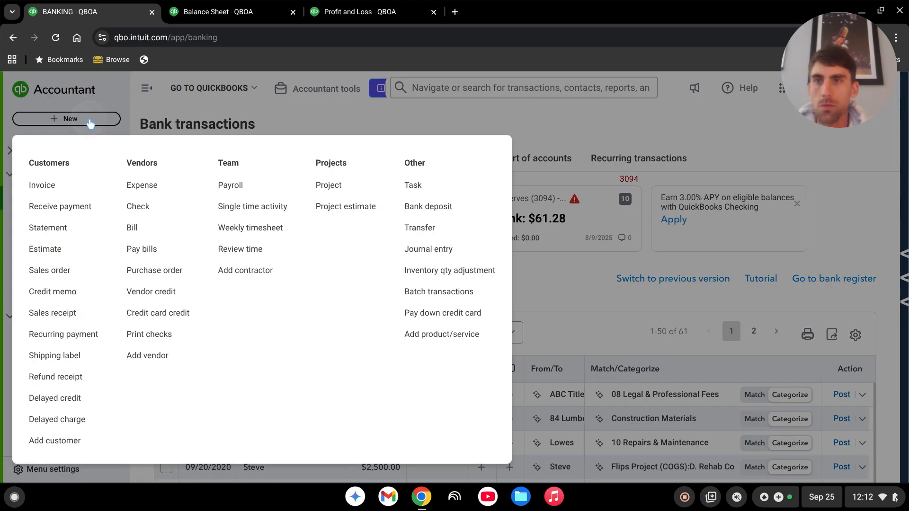
left_click(436, 249)
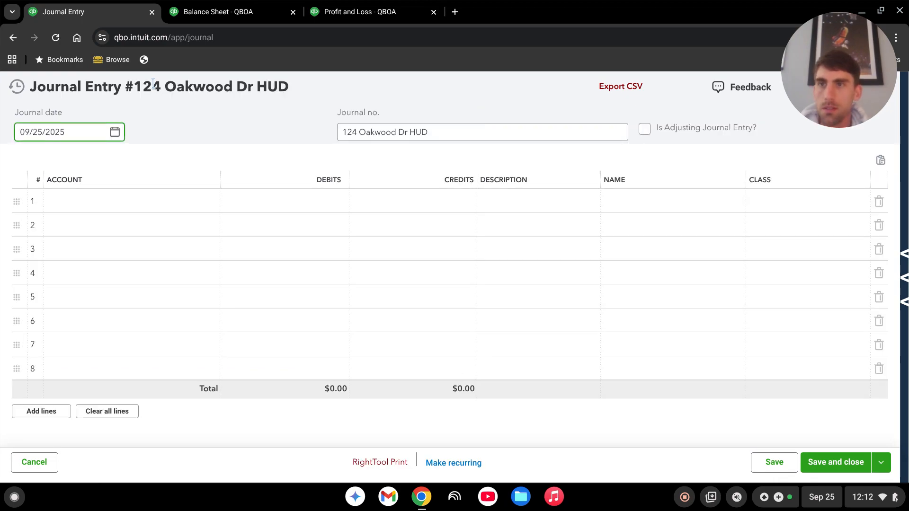
left_click(16, 86)
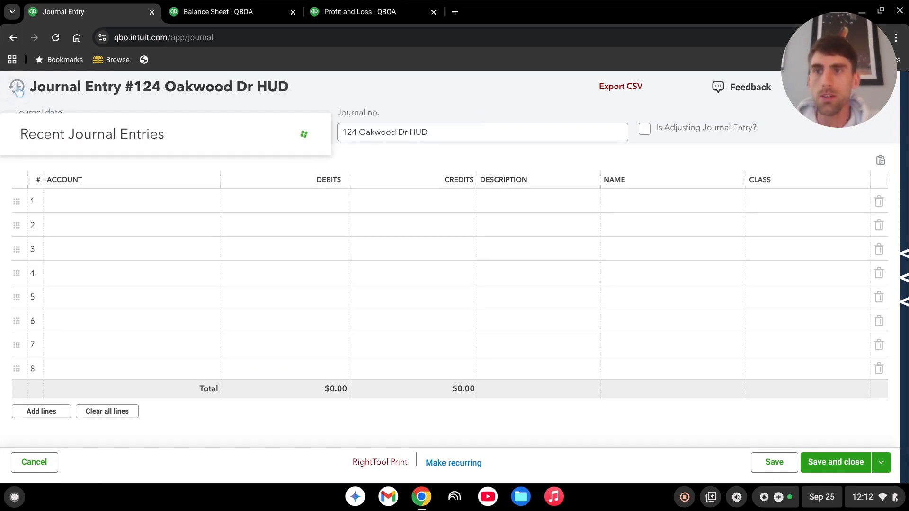
left_click(83, 164)
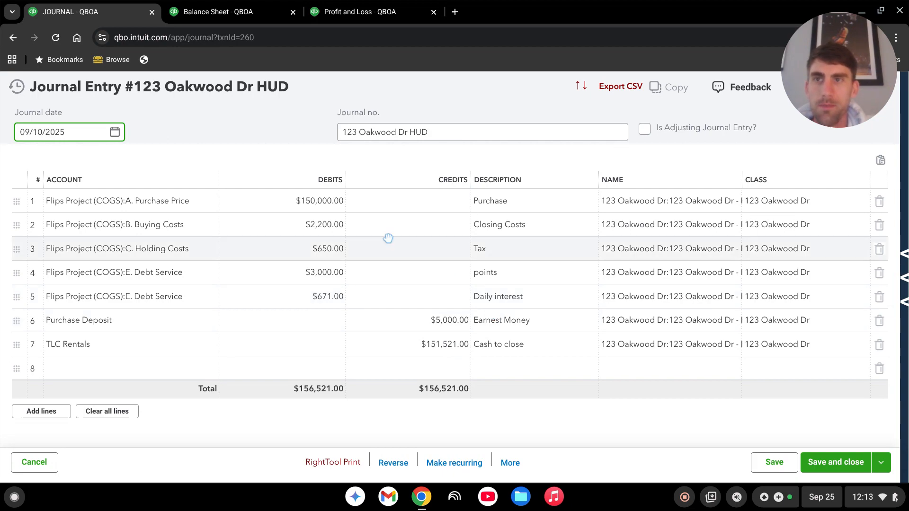
Step: Set the journal date of the 123 Oakwood Dr HUD entry to 09/10/2020, then save and close it
left_click(86, 131)
left_click(86, 131)
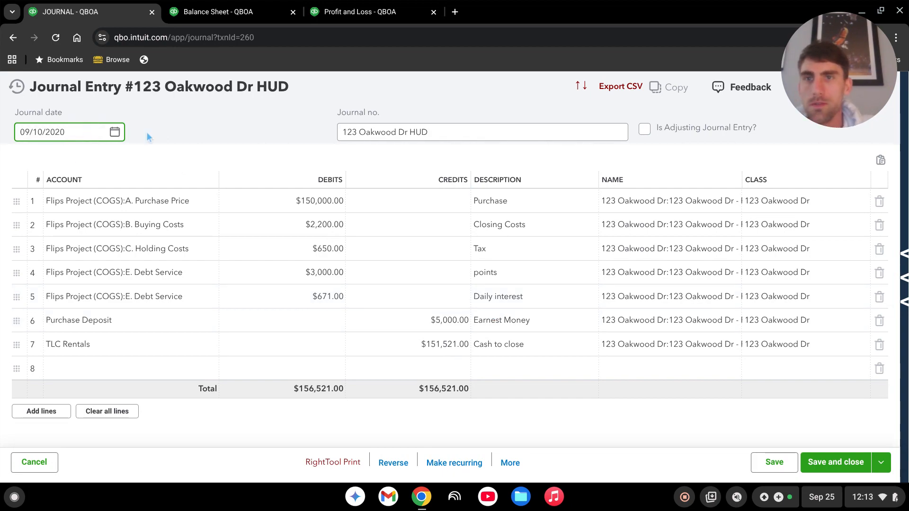
key("Tab")
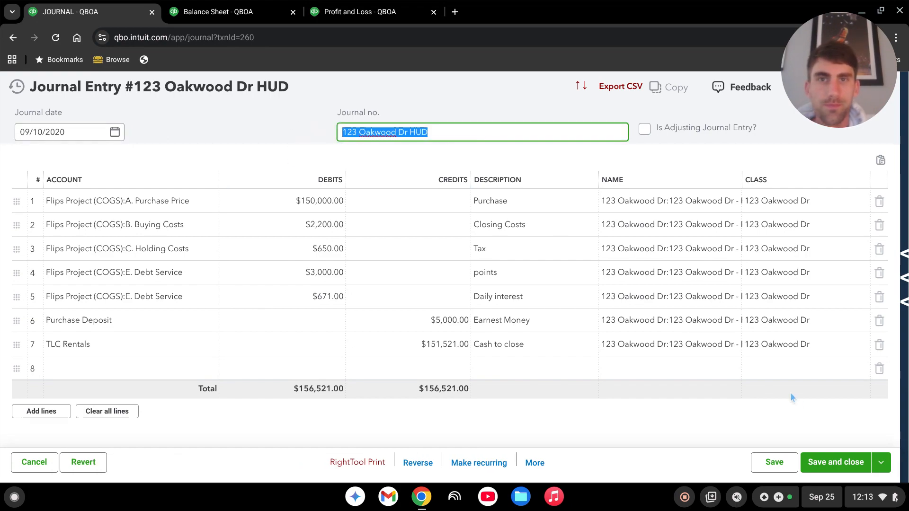
left_click(836, 463)
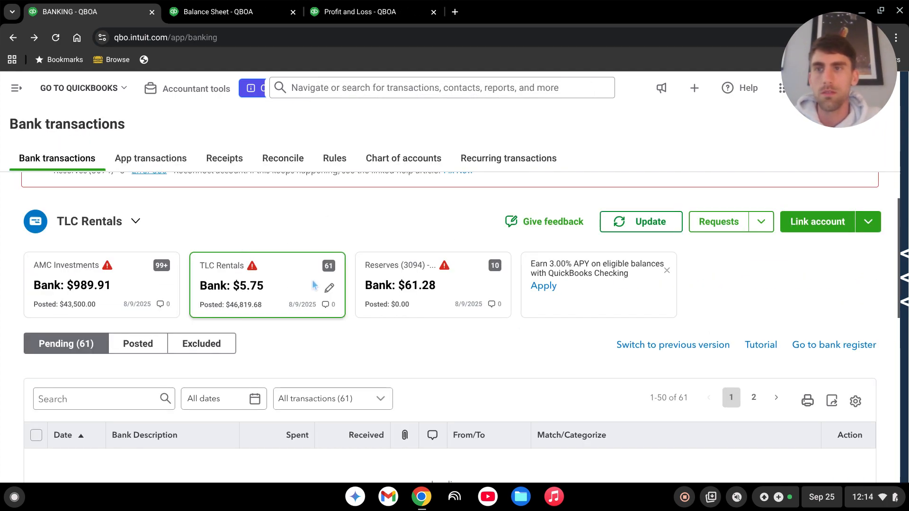
Step: Open the 123 Oakwood Dr - Flip project from the projects list
left_click(17, 90)
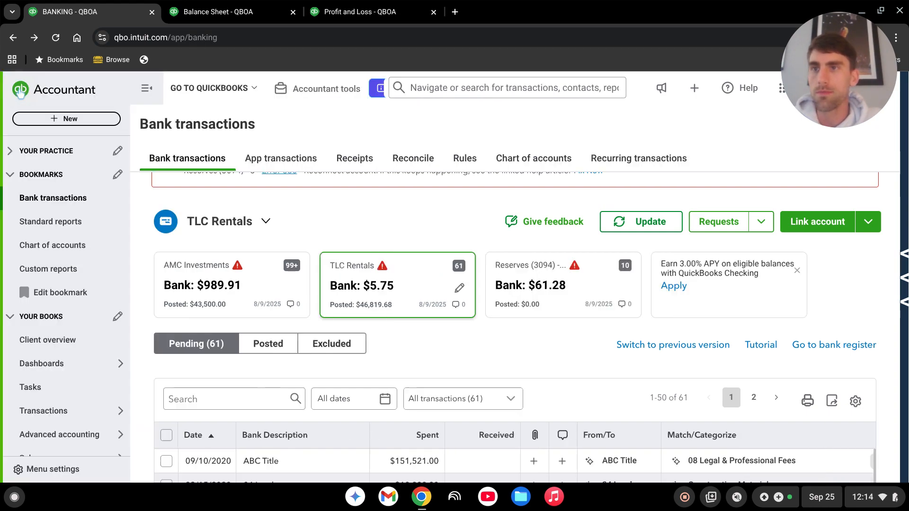
scroll(61, 322, "down", 2)
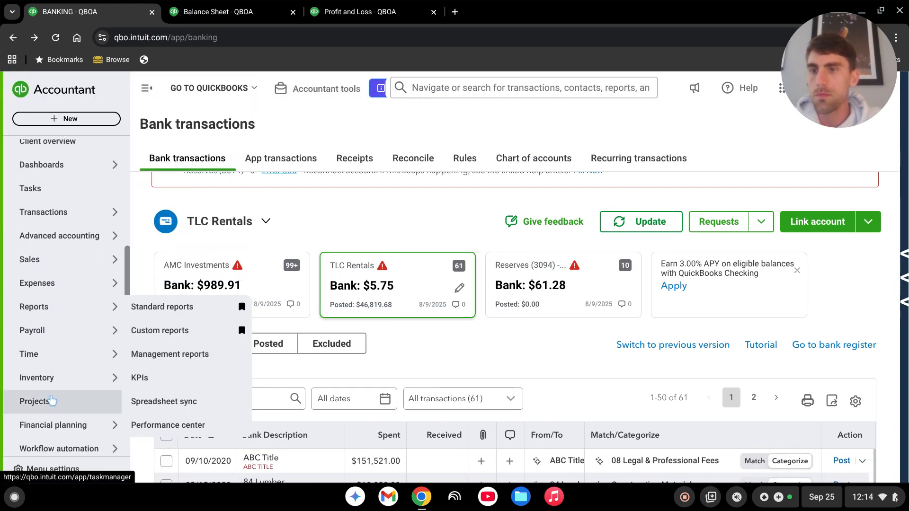
left_click(54, 410)
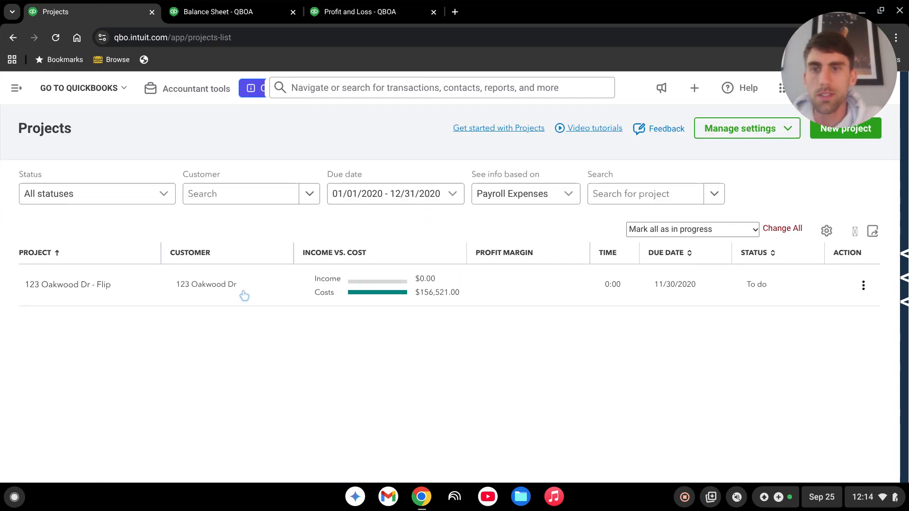
left_click(210, 291)
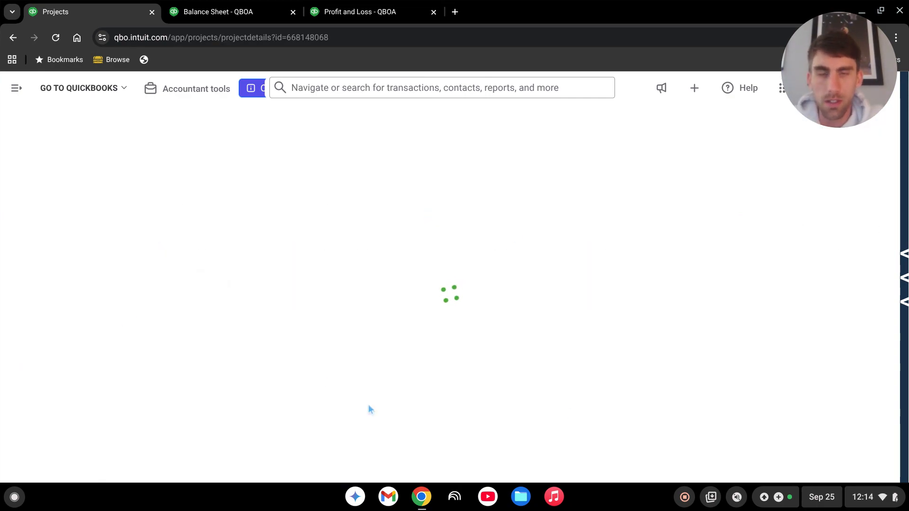
Step: Expand the Flips Project (COGS) costs in the project overview, collapse the Expense section and review the cost breakdown
scroll(534, 284, "down", 3)
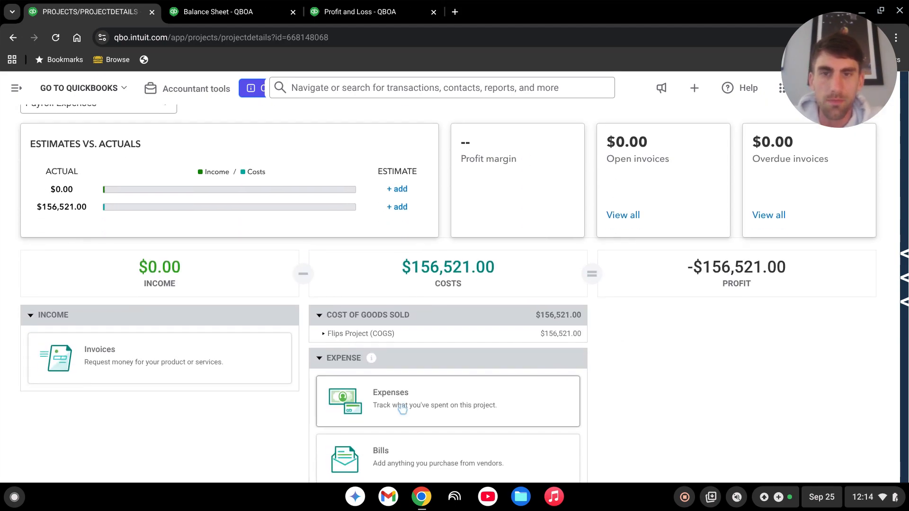
left_click(323, 334)
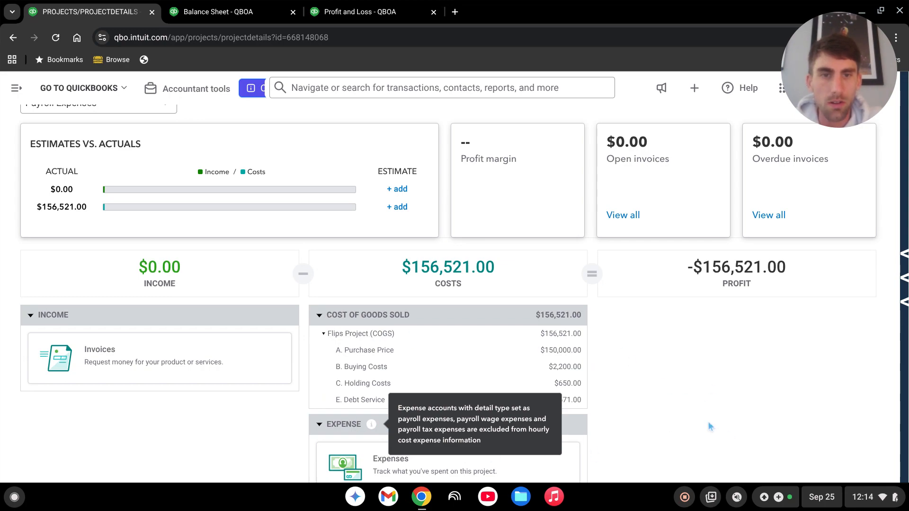
scroll(419, 361, "down", 1)
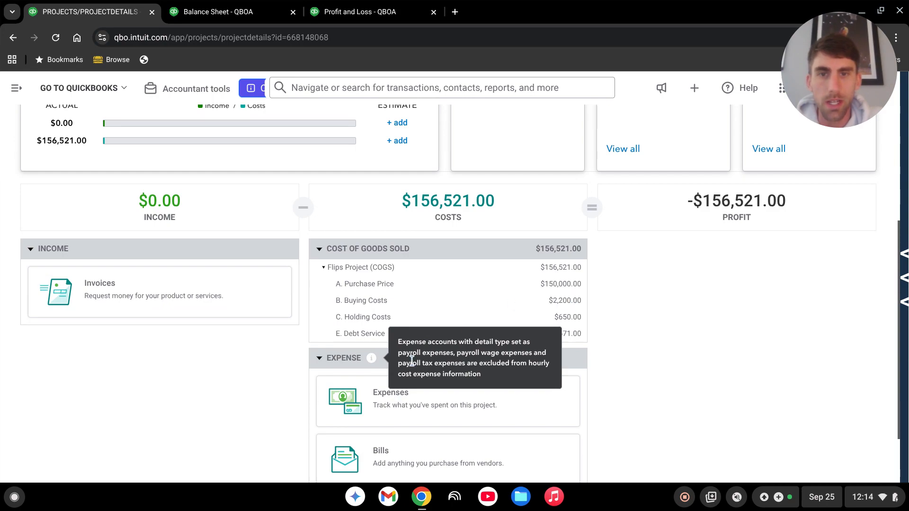
left_click(372, 362)
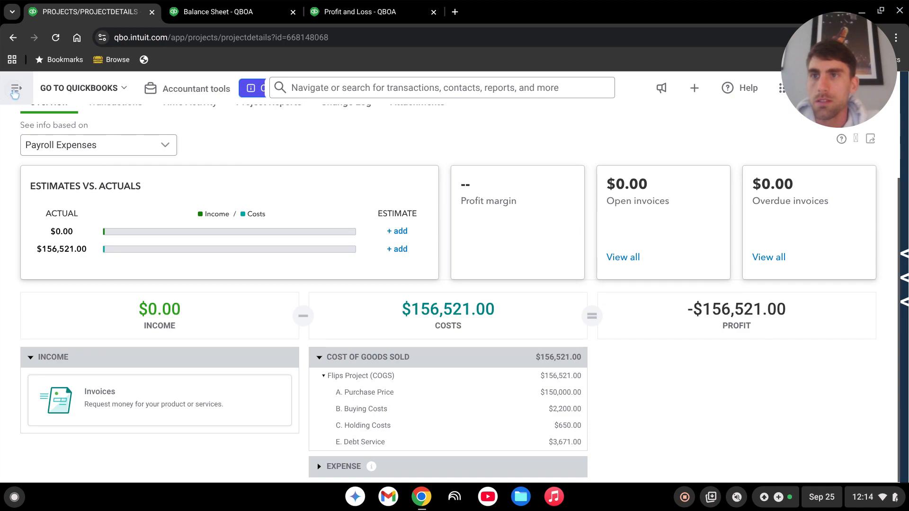
Step: Open the bank transactions and match the 09/10/2020 ABC Title payment to the 123 Oakwood Dr HUD journal entry
left_click(16, 88)
scroll(62, 257, "up", 4)
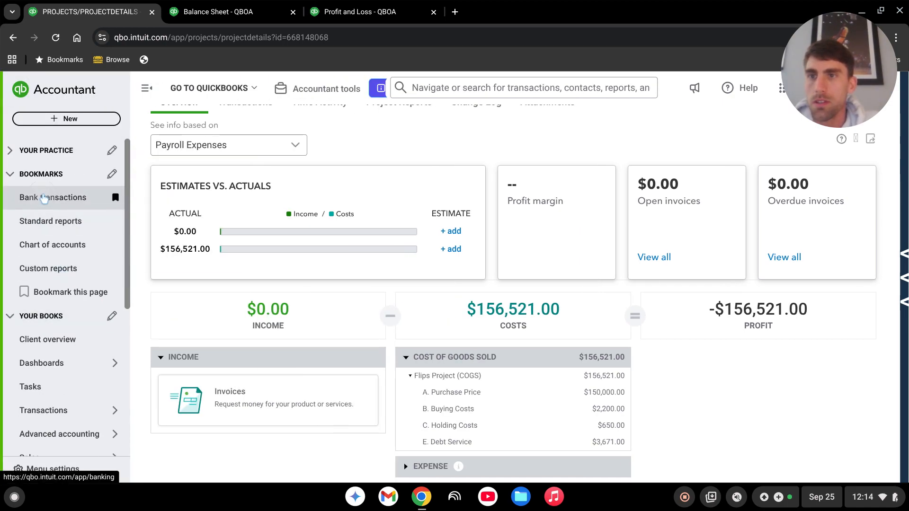
left_click(66, 137)
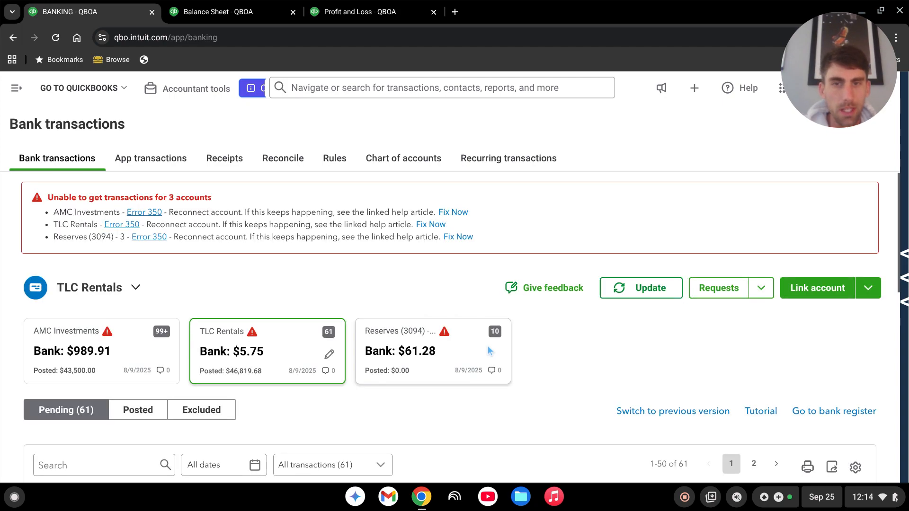
scroll(569, 360, "down", 5)
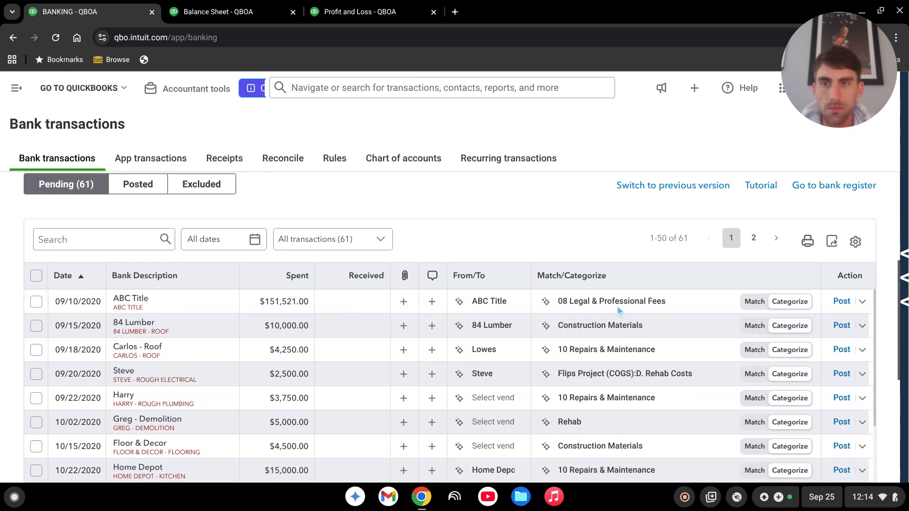
scroll(618, 306, "down", 1)
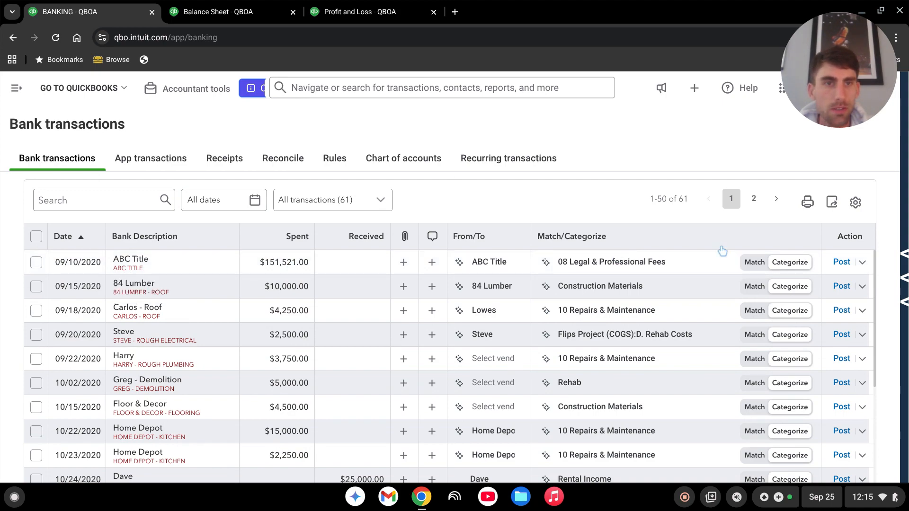
left_click(753, 263)
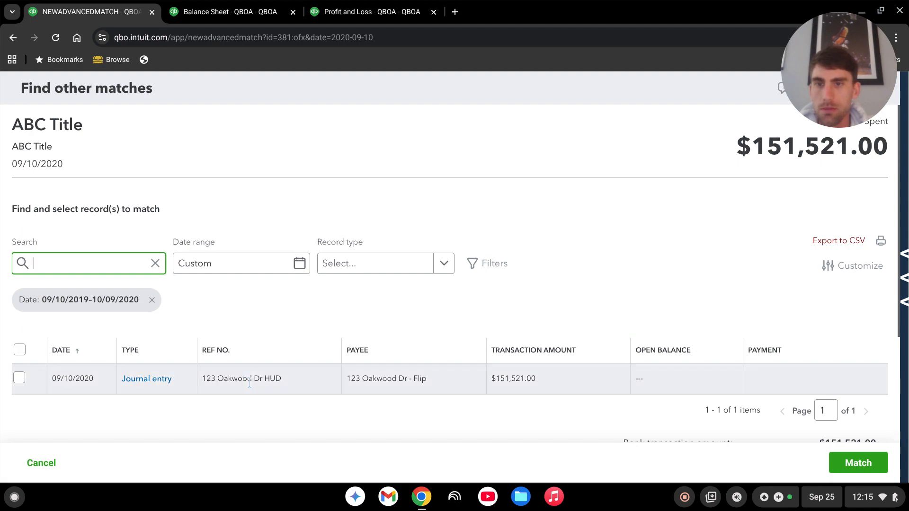
left_click(22, 378)
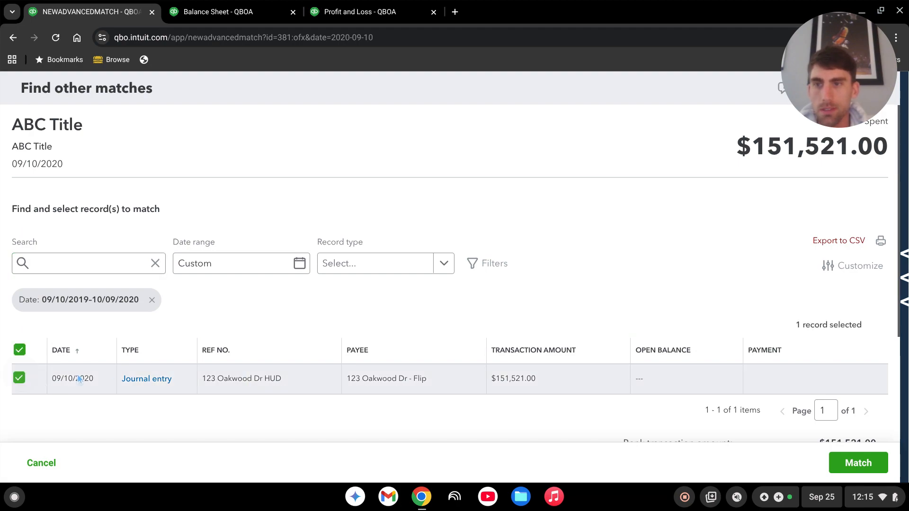
left_click(858, 464)
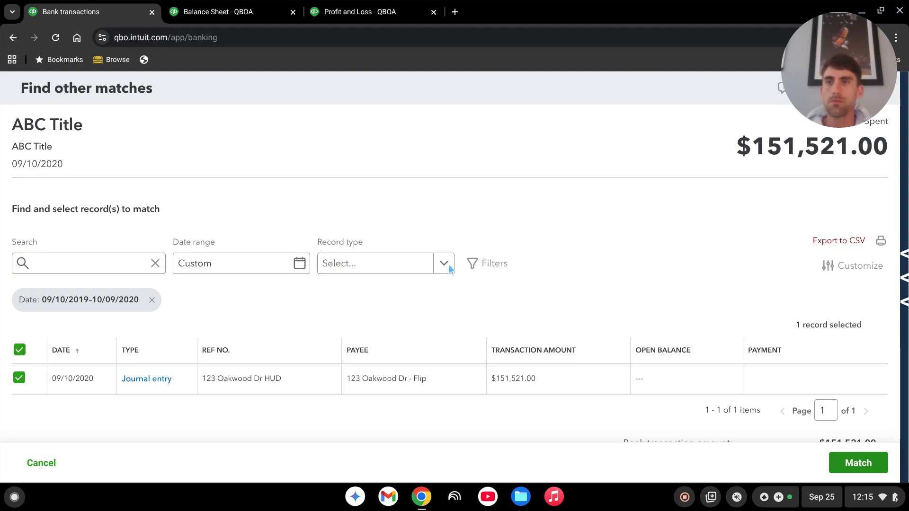
Step: Expand the pending 84 Lumber transaction dated 09/15/2020 and set its product/service to Fix n Flip Demo:Roof
scroll(385, 256, "down", 1)
scroll(376, 242, "down", 2)
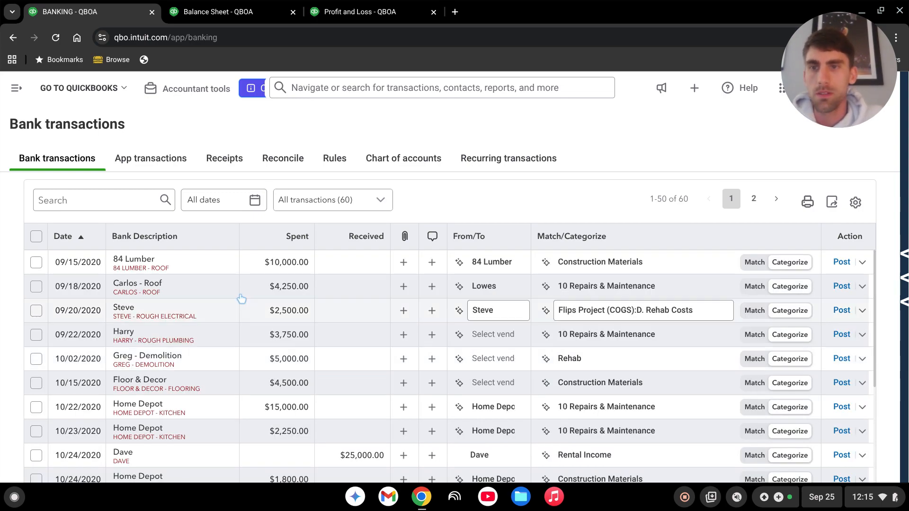
left_click(204, 270)
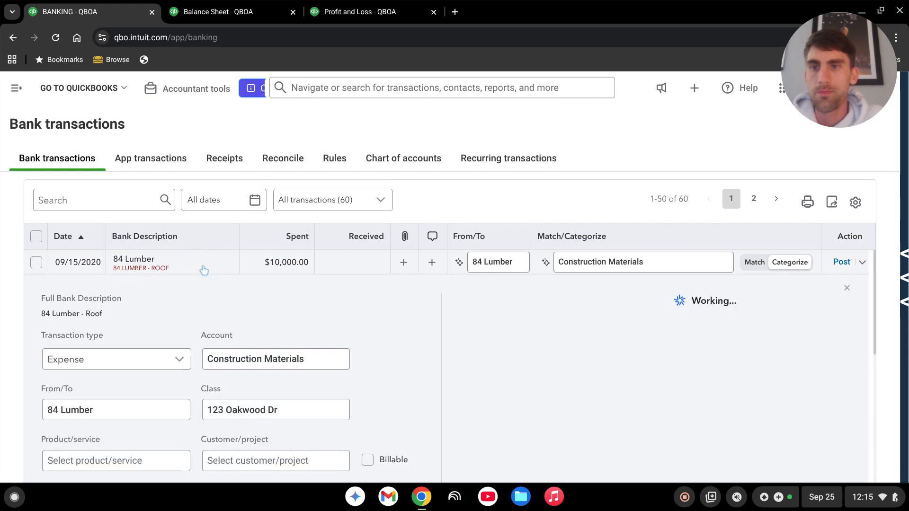
scroll(407, 321, "down", 2)
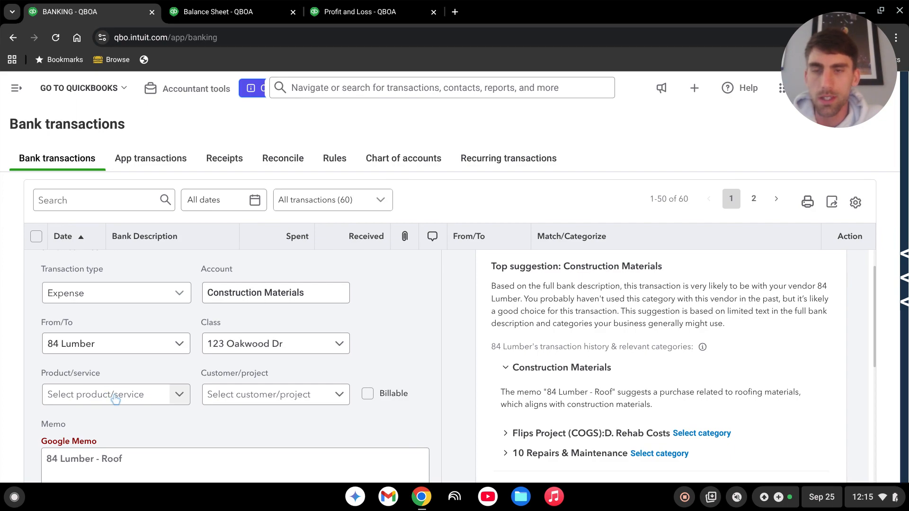
scroll(379, 350, "up", 2)
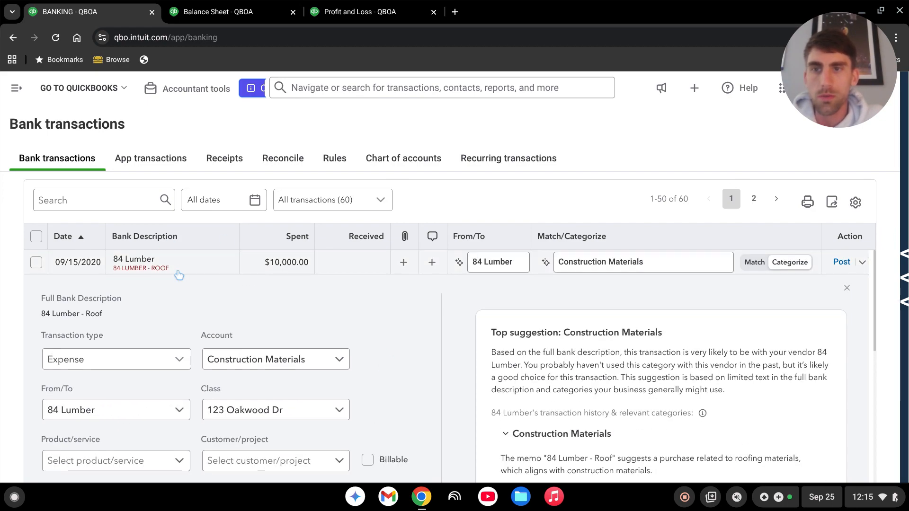
scroll(393, 344, "down", 2)
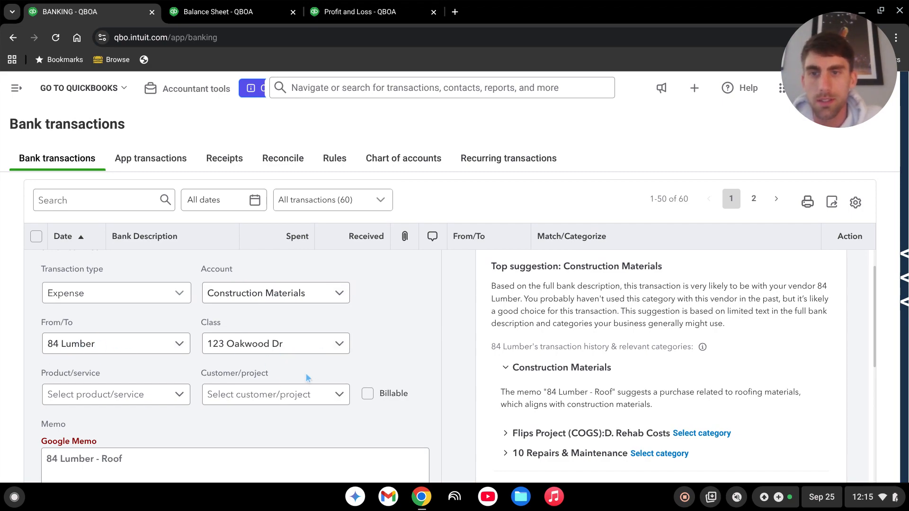
left_click(93, 396)
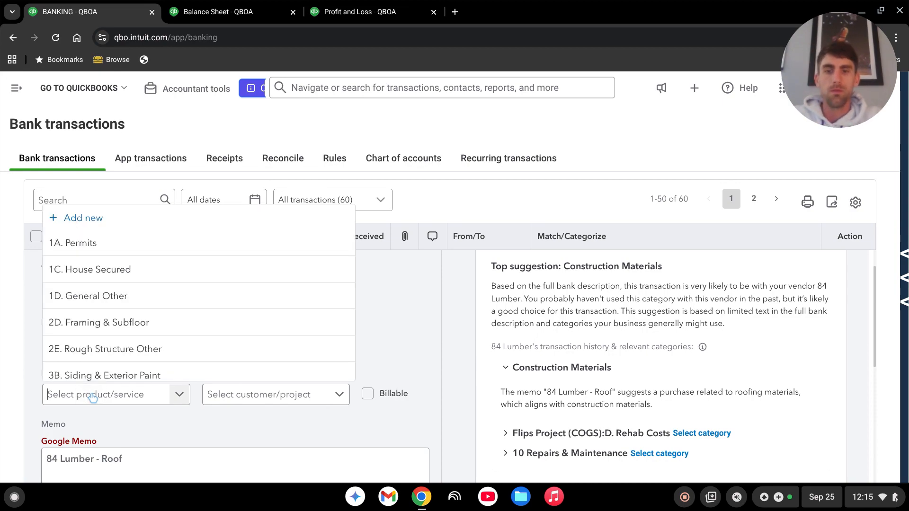
type("roof")
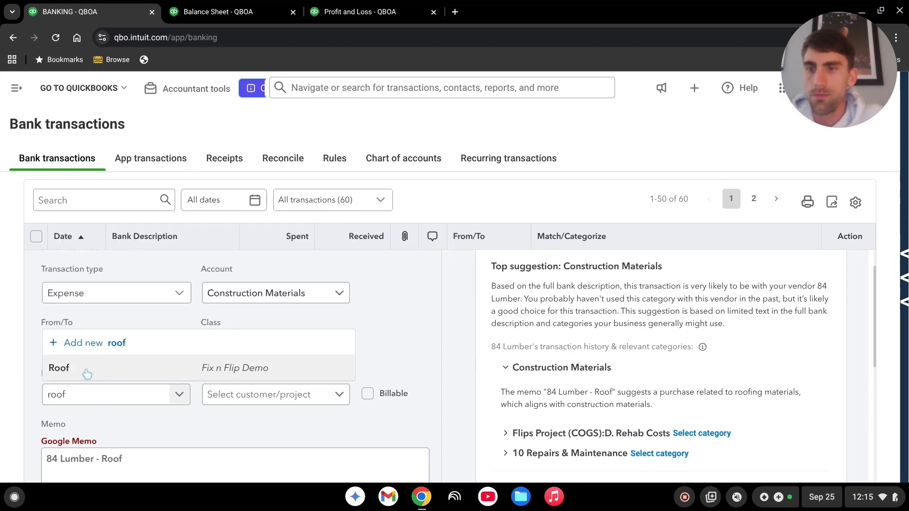
left_click(94, 368)
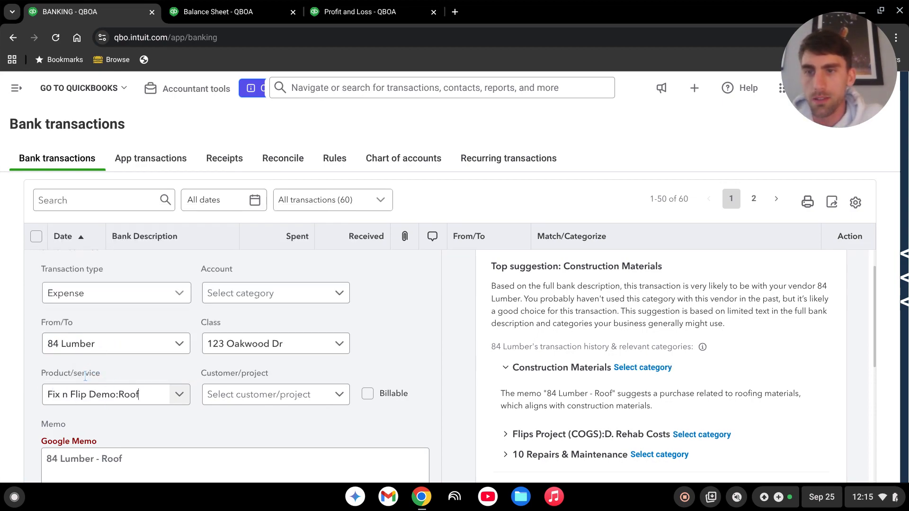
Step: Assign the 84 Lumber expense to the 123 Oakwood Dr - Flip project and post it
left_click(294, 394)
left_click(297, 266)
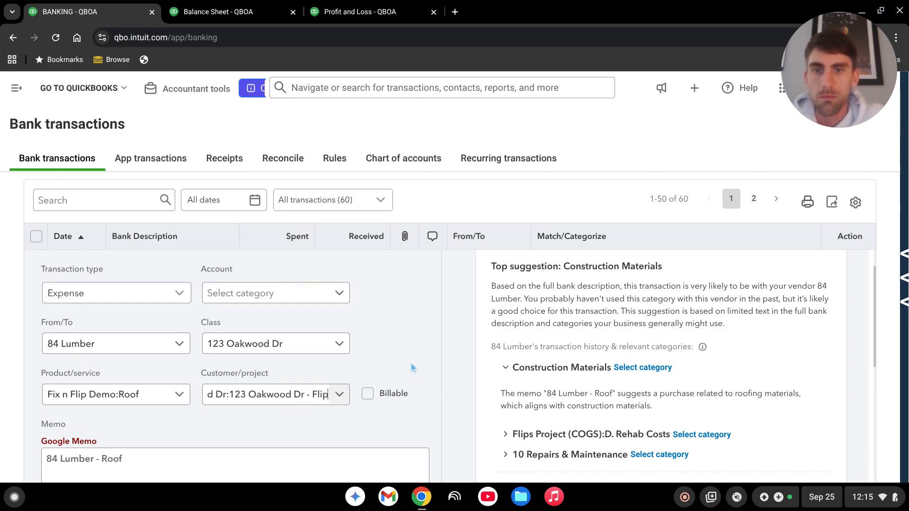
scroll(393, 351, "down", 5)
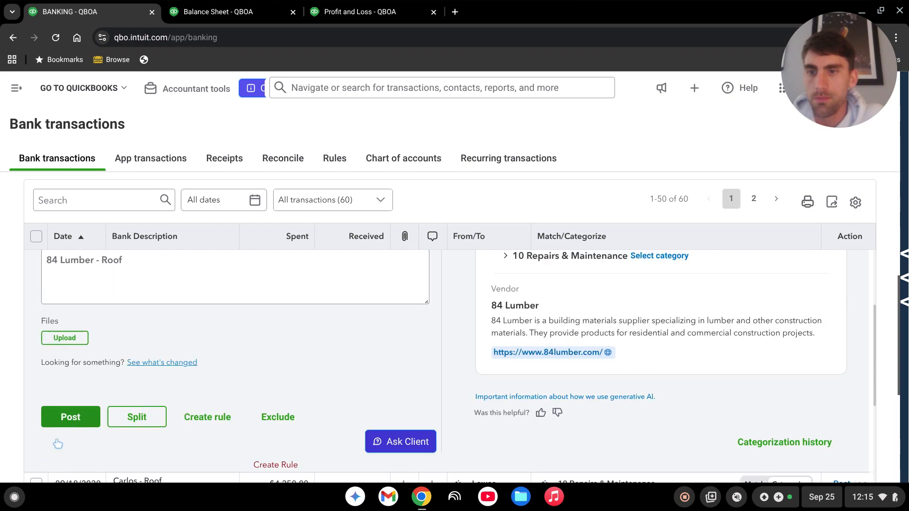
left_click(71, 419)
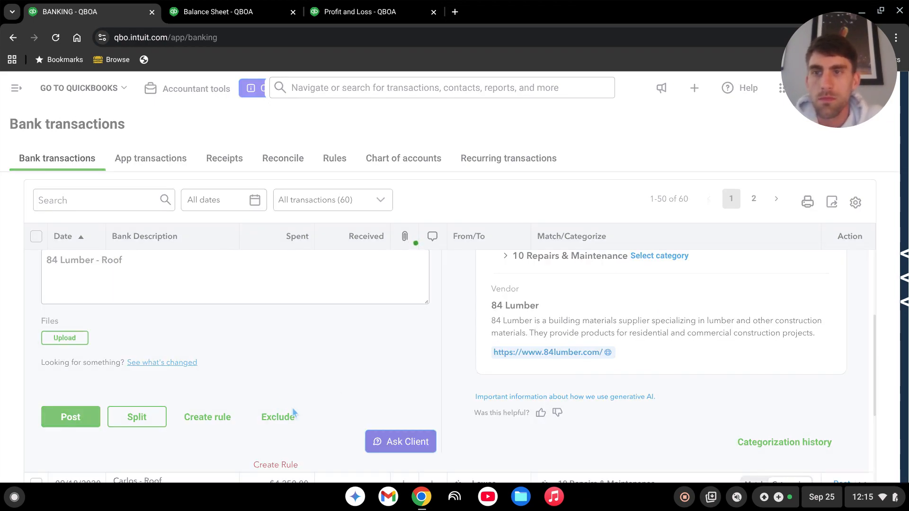
scroll(327, 388, "up", 5)
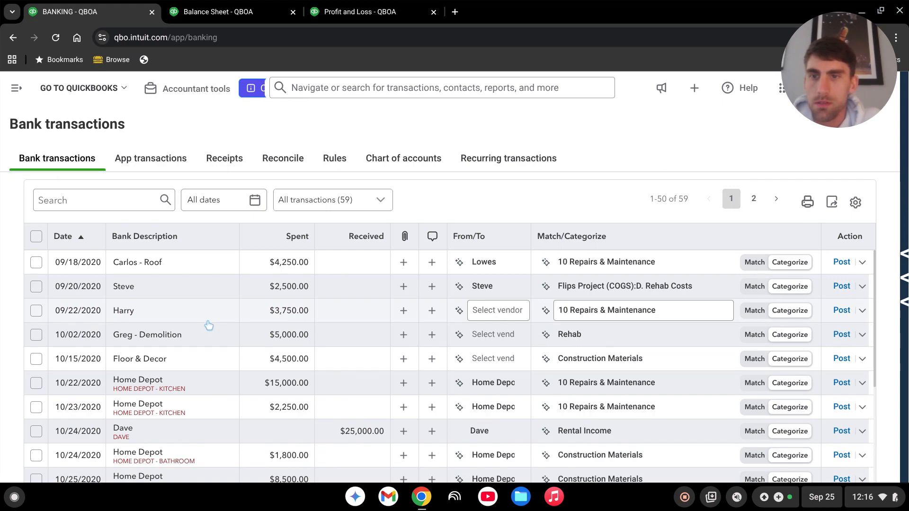
Step: Try to add the demolition contractor as a new vendor from the pending 10/02/2020 demolition transaction
scroll(209, 325, "down", 2)
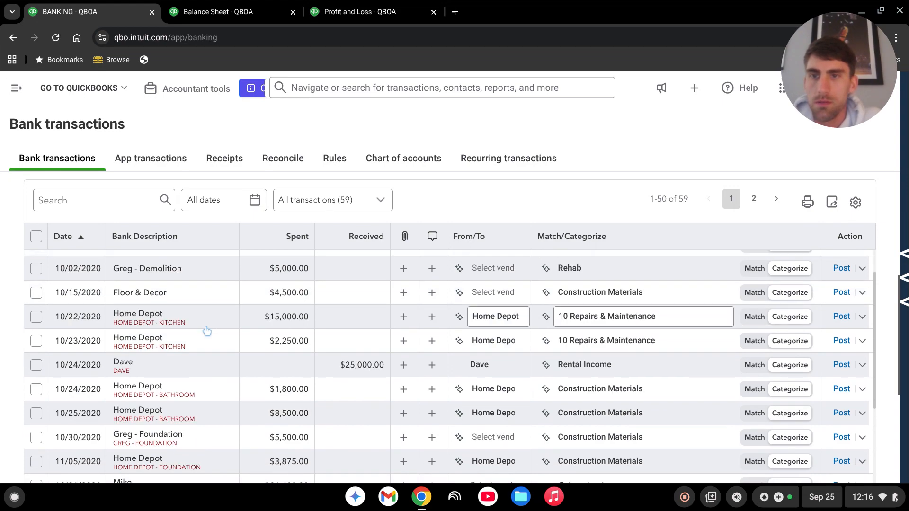
left_click(211, 275)
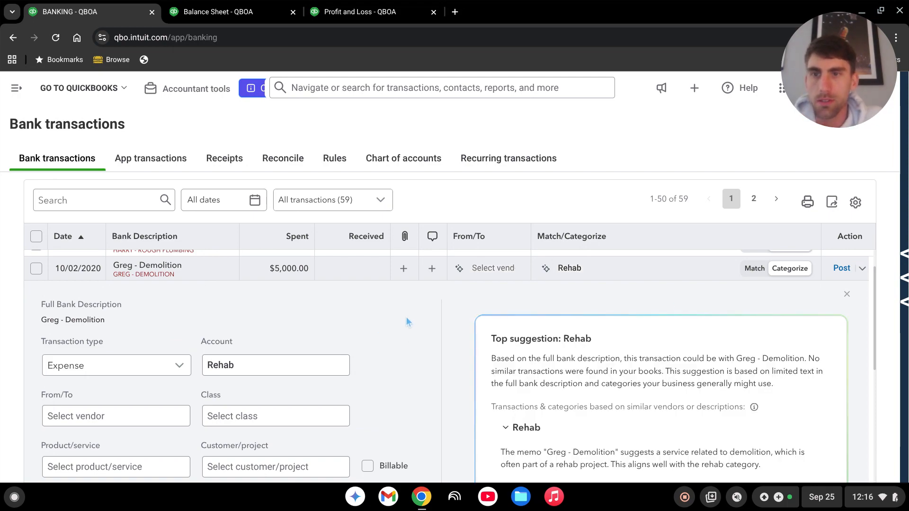
scroll(381, 339, "down", 2)
left_click(91, 350)
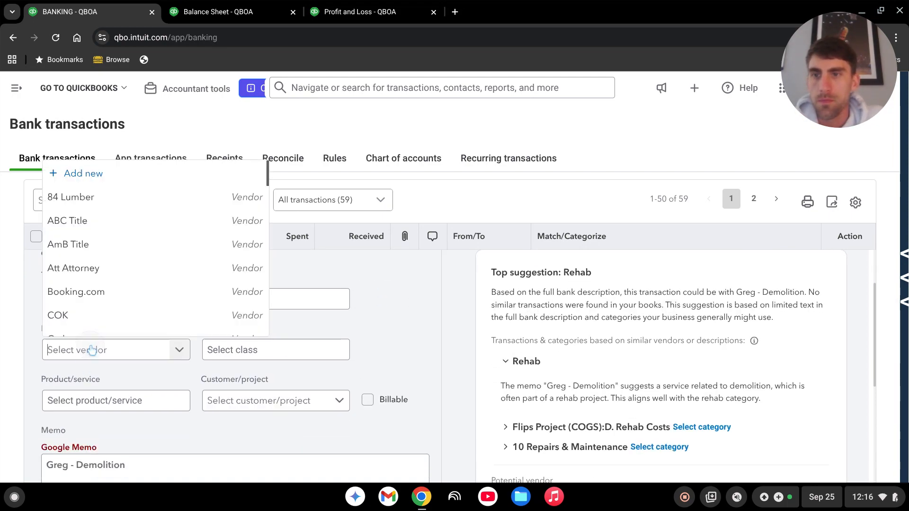
type("Greg")
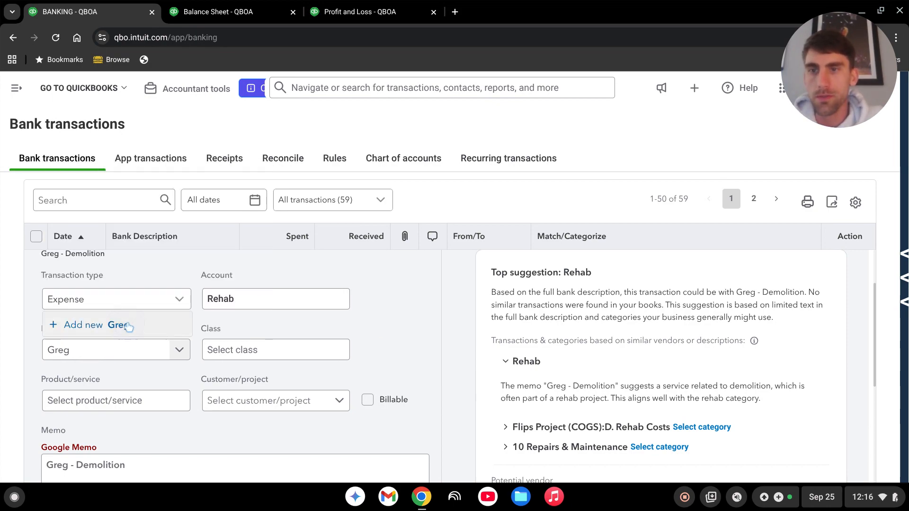
left_click(127, 325)
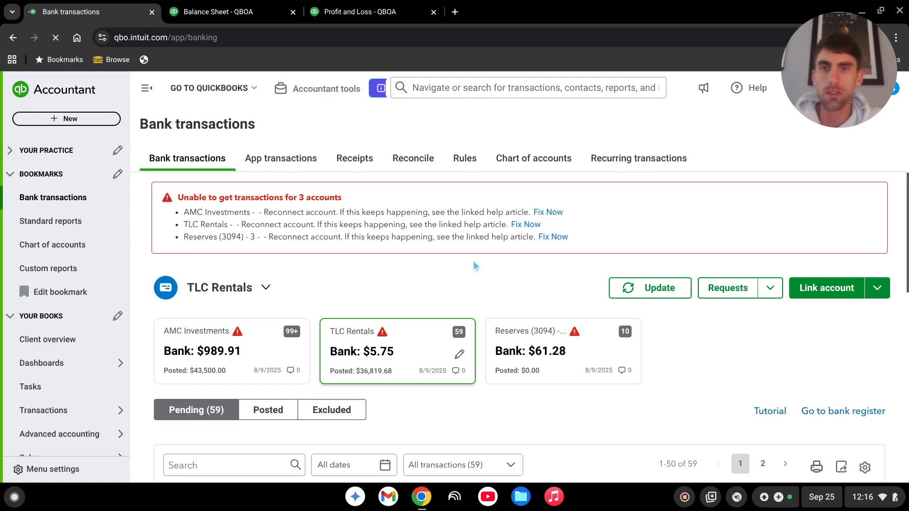
Step: Reopen the 10/02/2020 demolition transaction and start a new vendor record under the contractor's first name
scroll(474, 270, "down", 5)
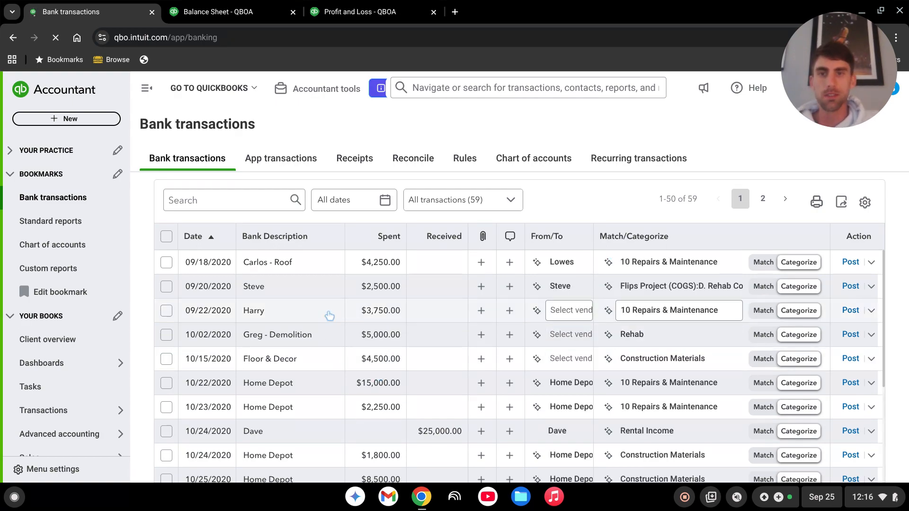
left_click(317, 335)
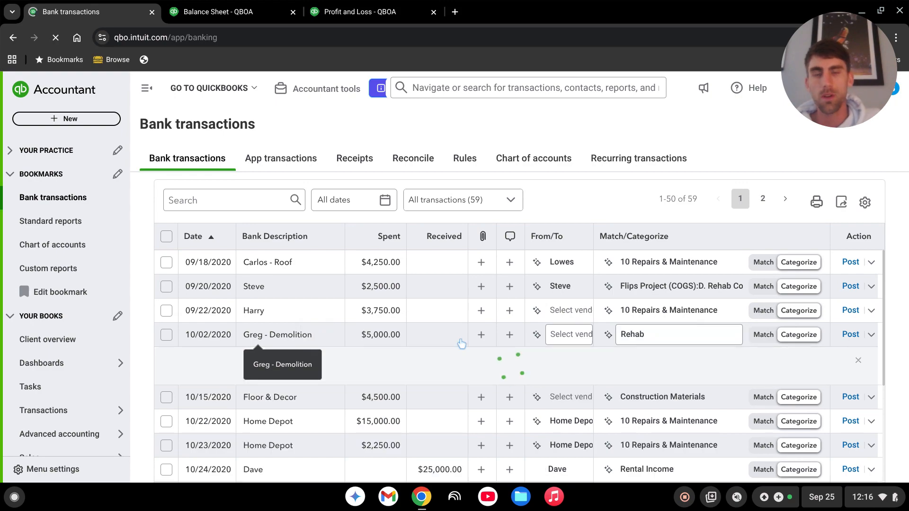
scroll(486, 305, "down", 3)
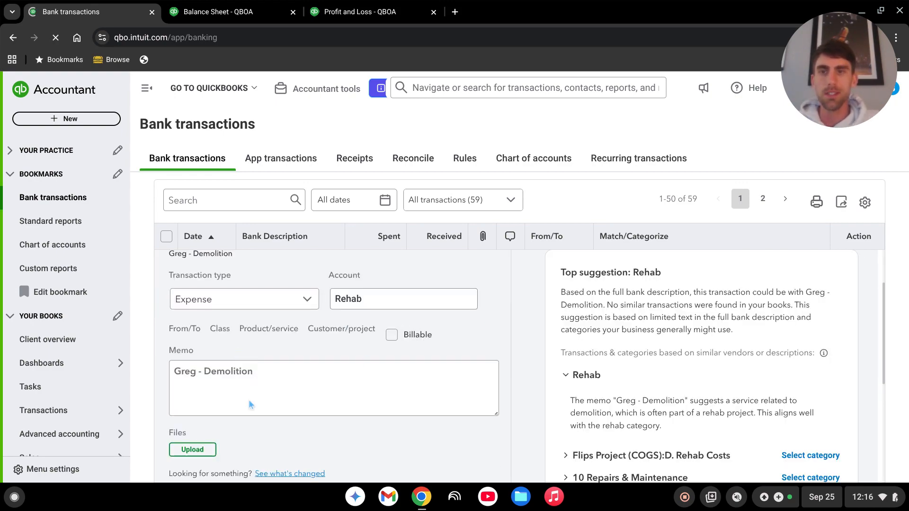
scroll(369, 360, "up", 3)
scroll(376, 359, "down", 3)
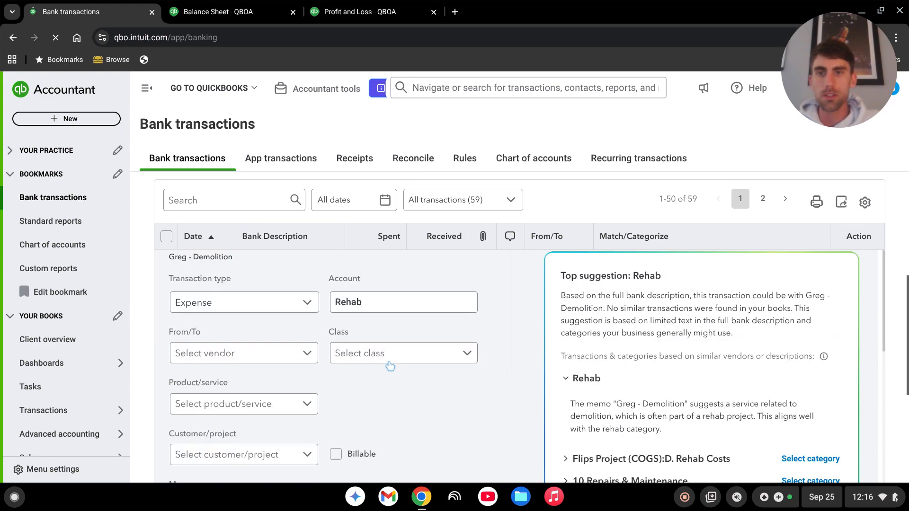
left_click(240, 354)
type("Greg")
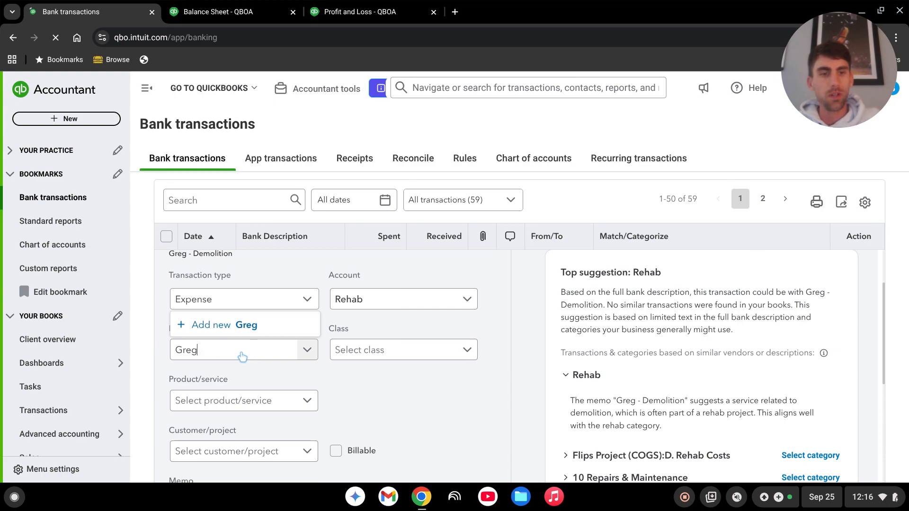
left_click(225, 325)
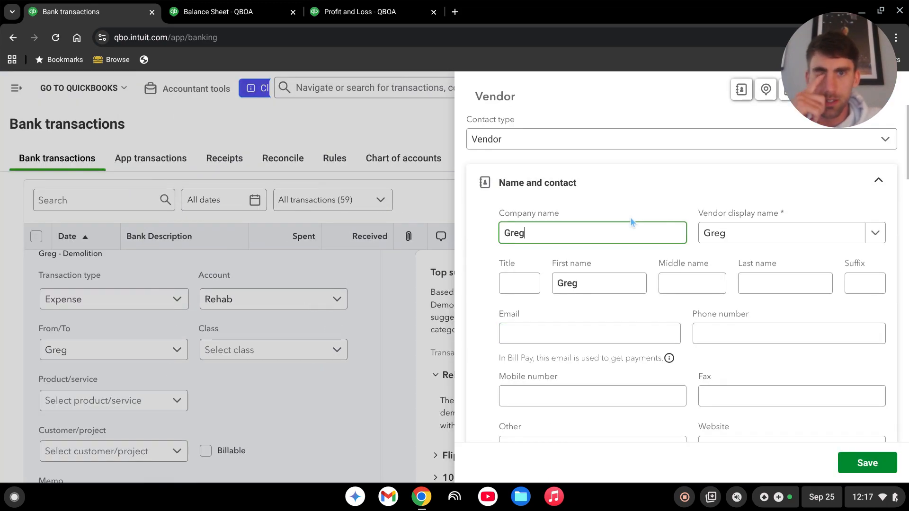
Step: Turn on 1099 payment tracking for the new demolition contractor vendor and save the vendor record
scroll(658, 329, "down", 2)
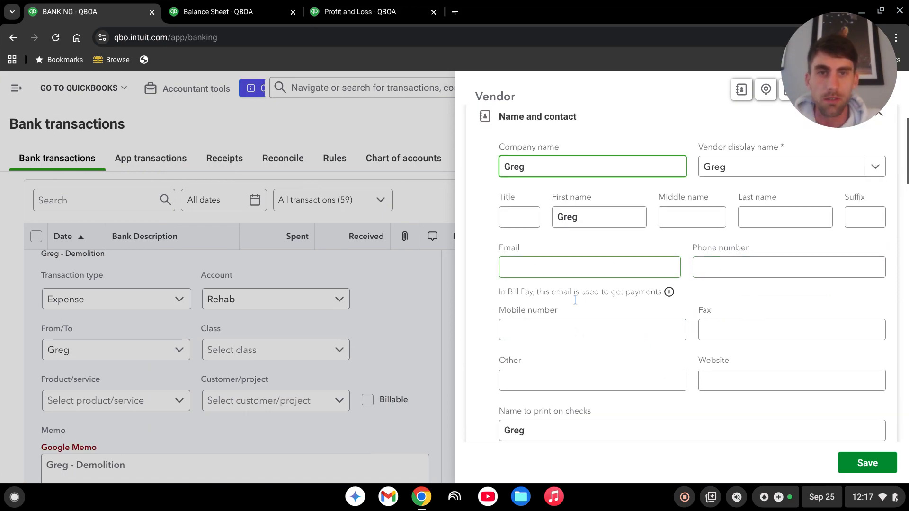
scroll(601, 303, "down", 2)
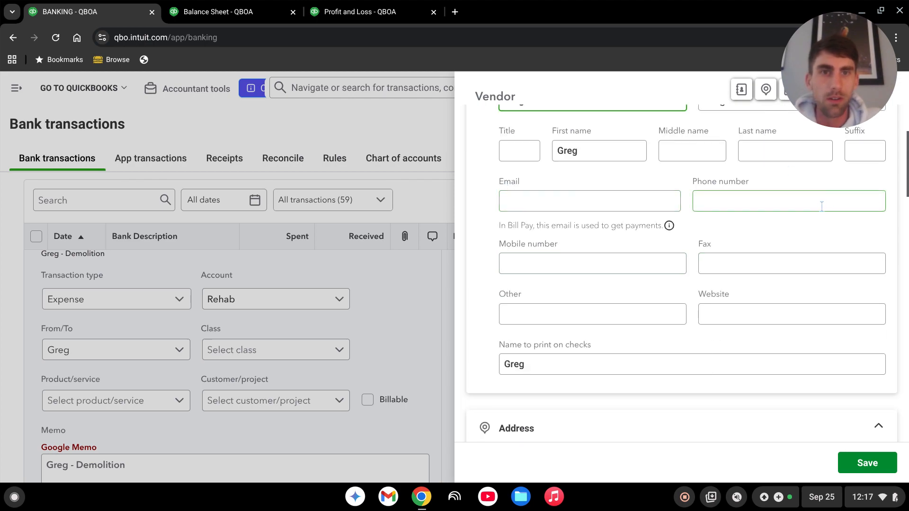
scroll(812, 229, "down", 5)
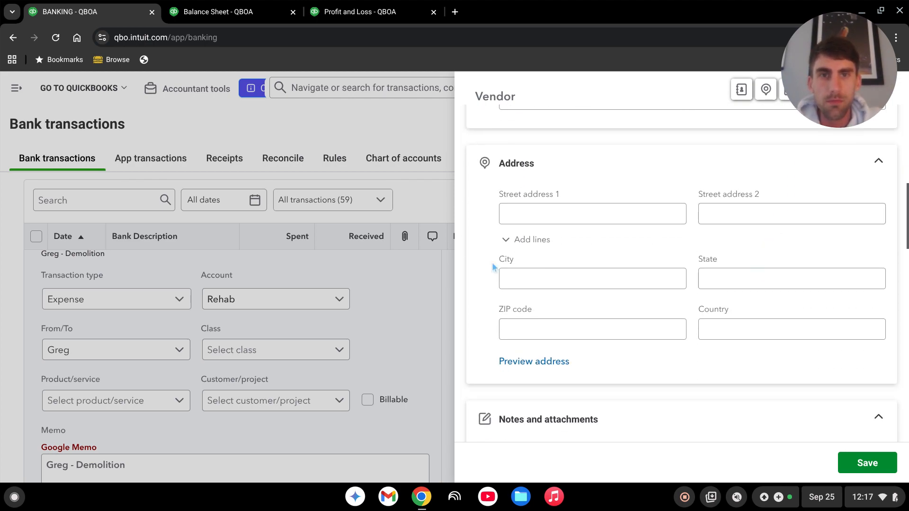
scroll(706, 259, "down", 10)
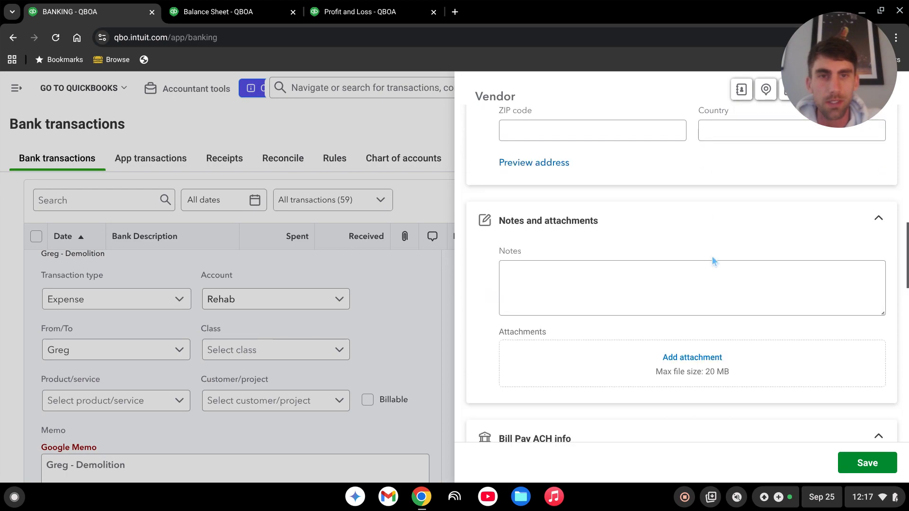
scroll(724, 265, "down", 2)
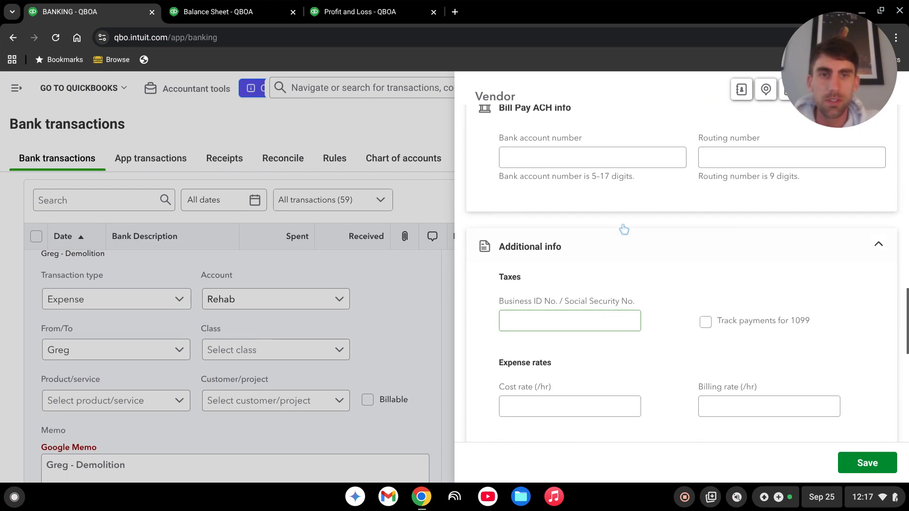
left_click(566, 312)
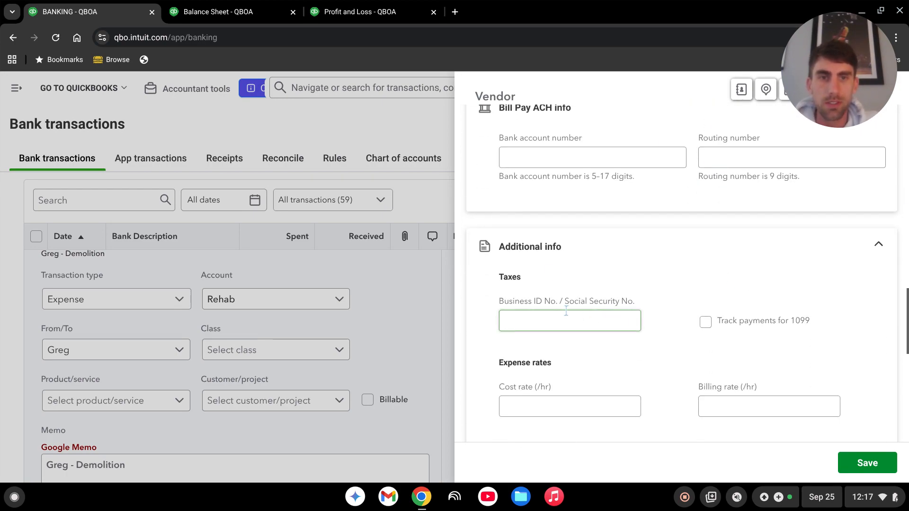
left_click(705, 323)
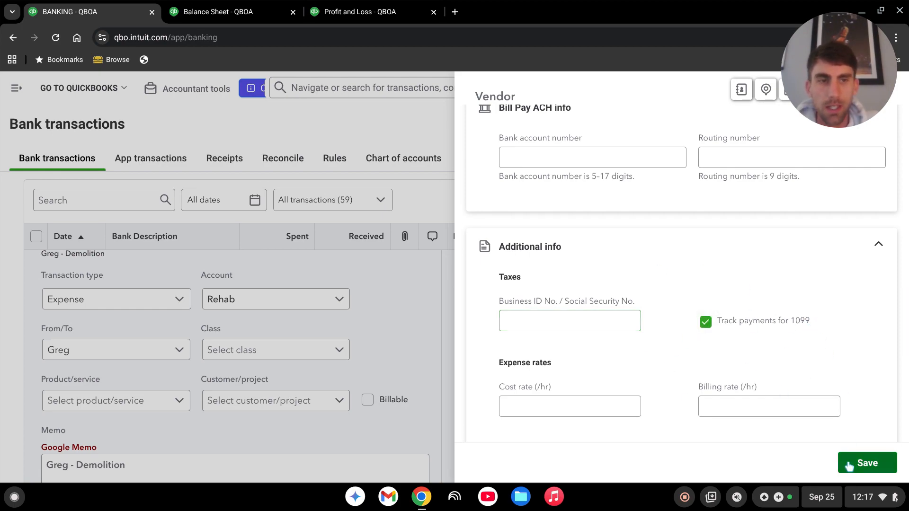
left_click(867, 464)
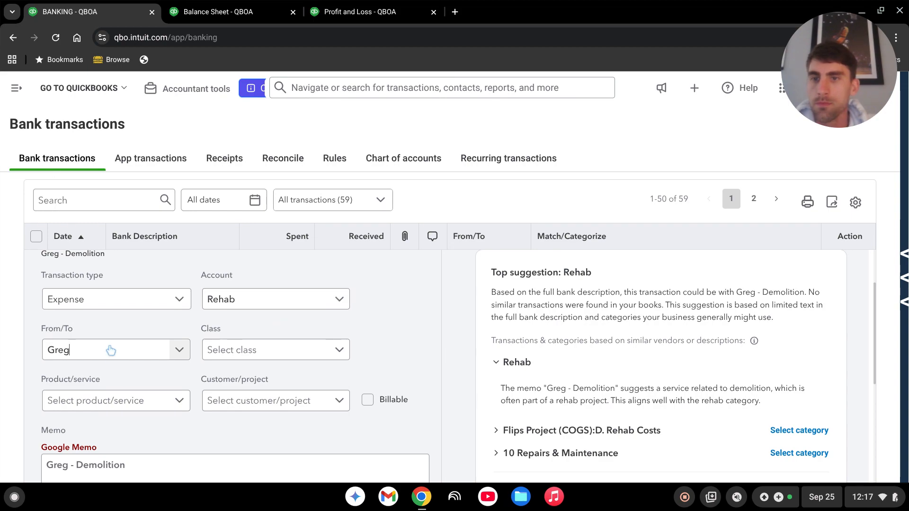
Step: Set the demolition expense's class to 123 Oakwood Dr and its project to 123 Oakwood Dr - Flip
left_click(255, 350)
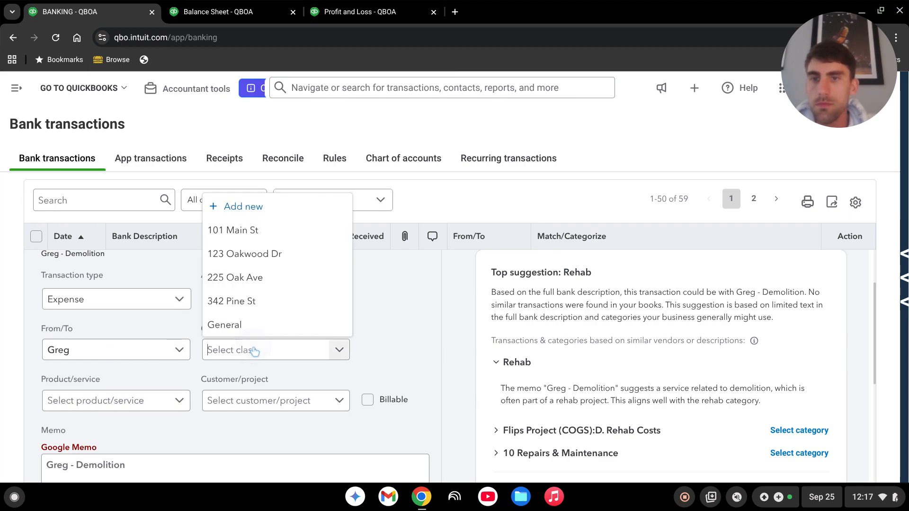
left_click(241, 258)
scroll(430, 320, "down", 1)
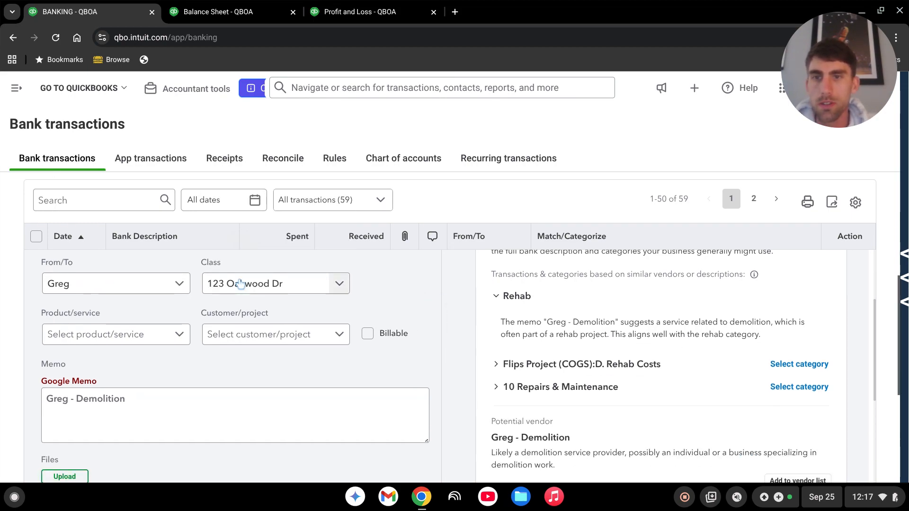
left_click(279, 334)
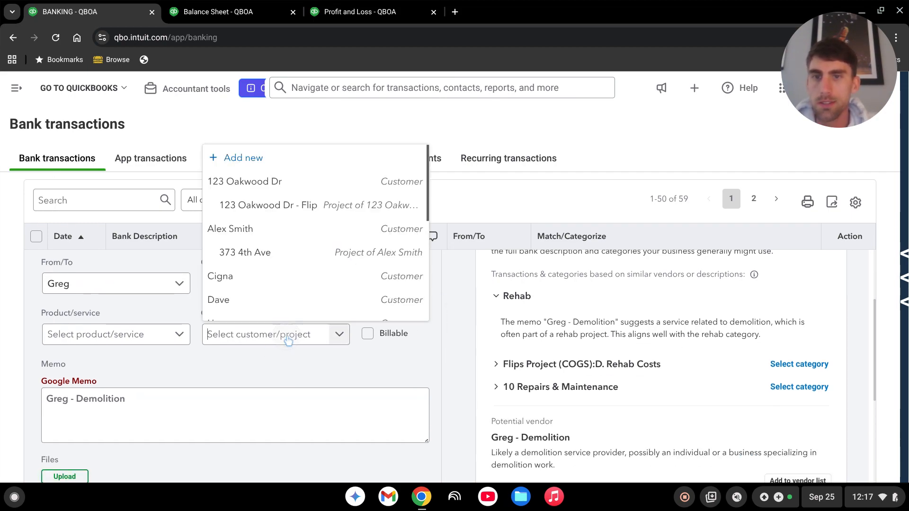
left_click(312, 208)
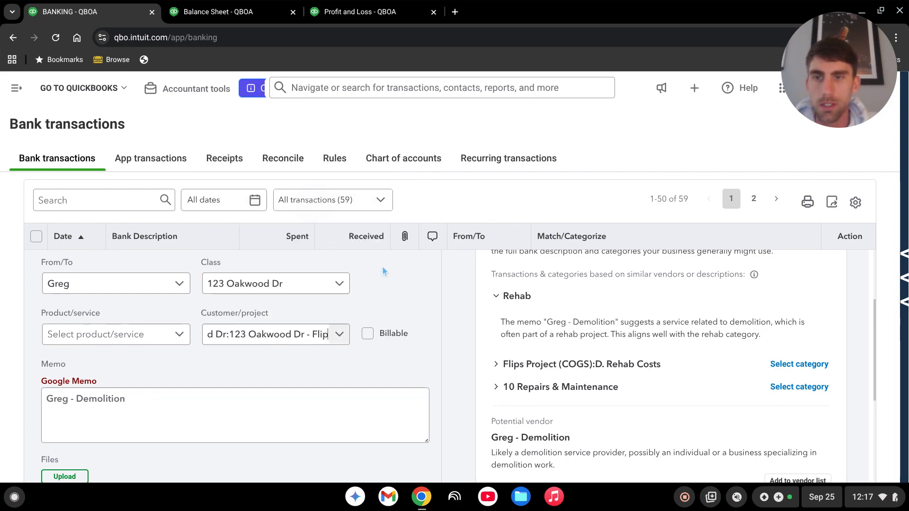
Step: Set the demolition expense's product/service to Fix n Flip Demo:Demolition and post the transaction
left_click(119, 334)
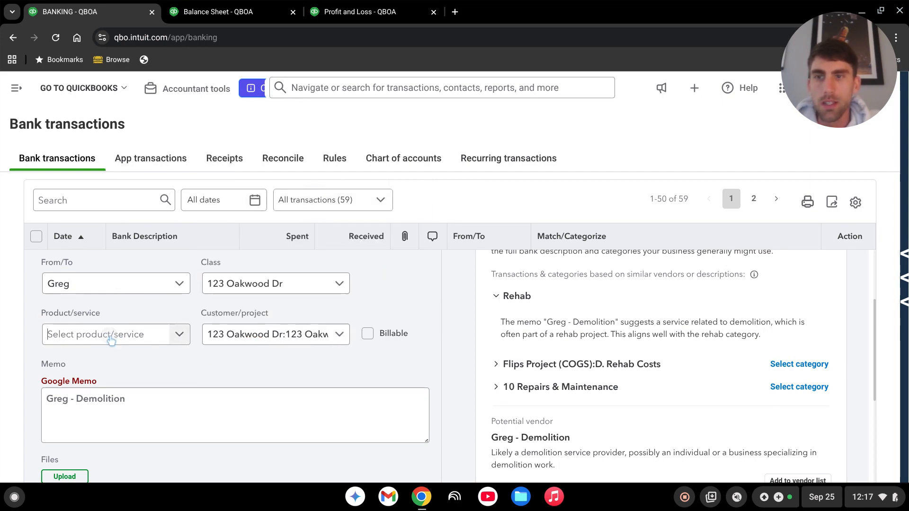
type("demo")
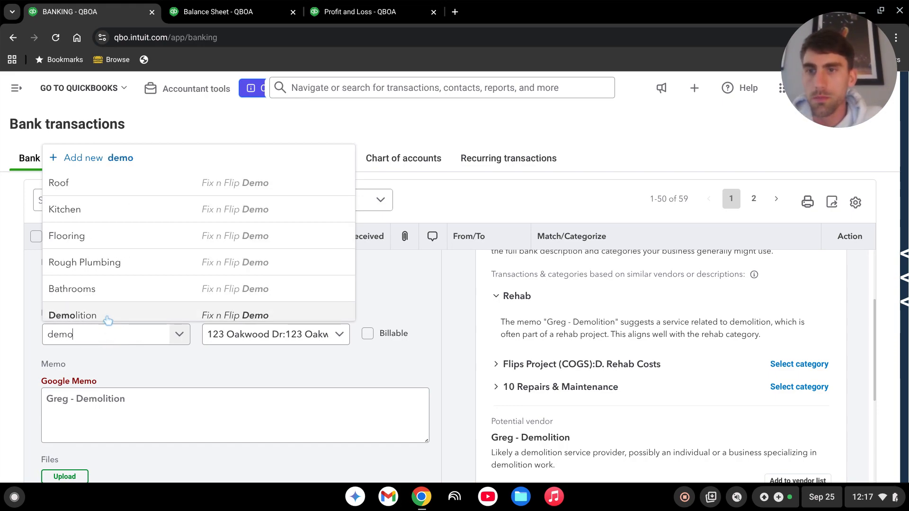
left_click(110, 315)
scroll(331, 374, "down", 4)
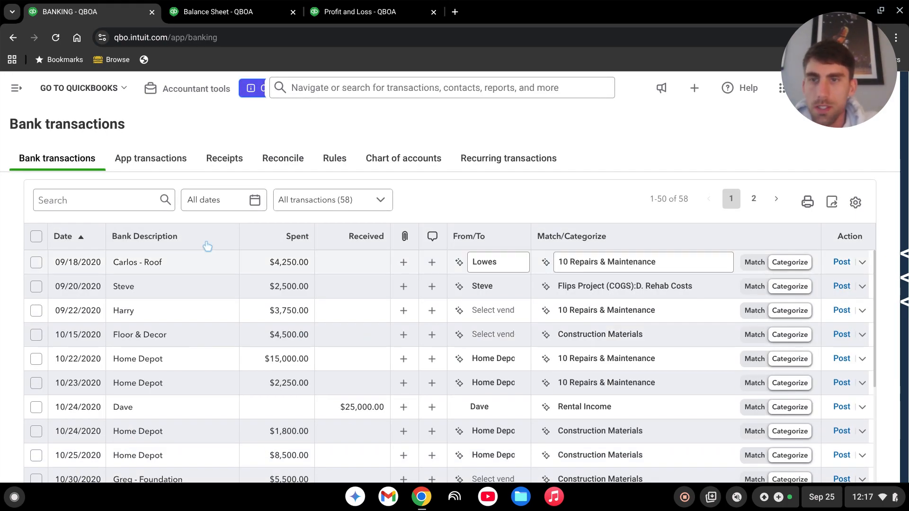
Step: Expand the pending roof transaction dated 09/18/2020 and replace its Lowes vendor with the roofing contractor named in the bank description
left_click(208, 270)
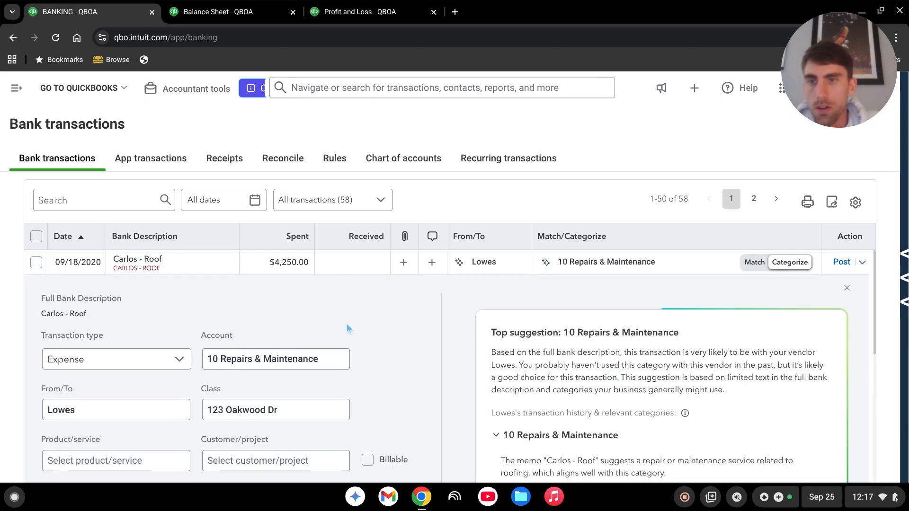
scroll(393, 331, "down", 2)
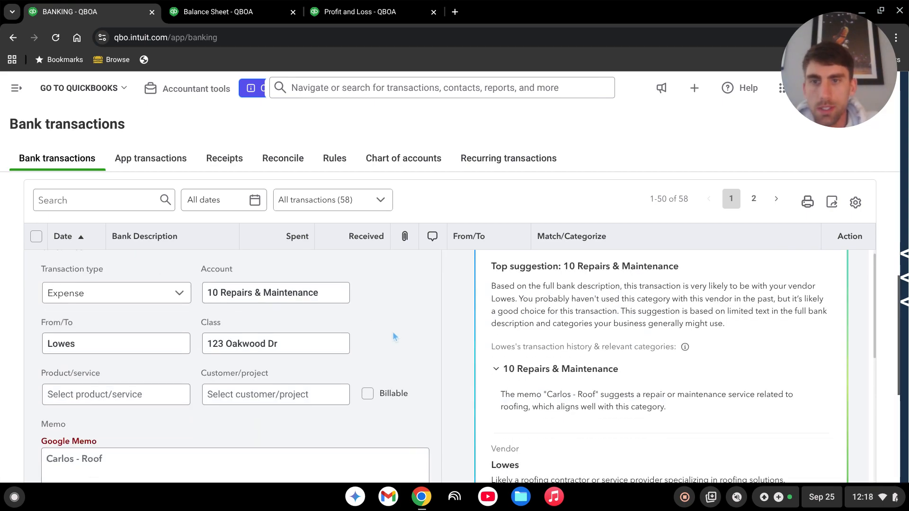
left_click(104, 354)
type("carlo")
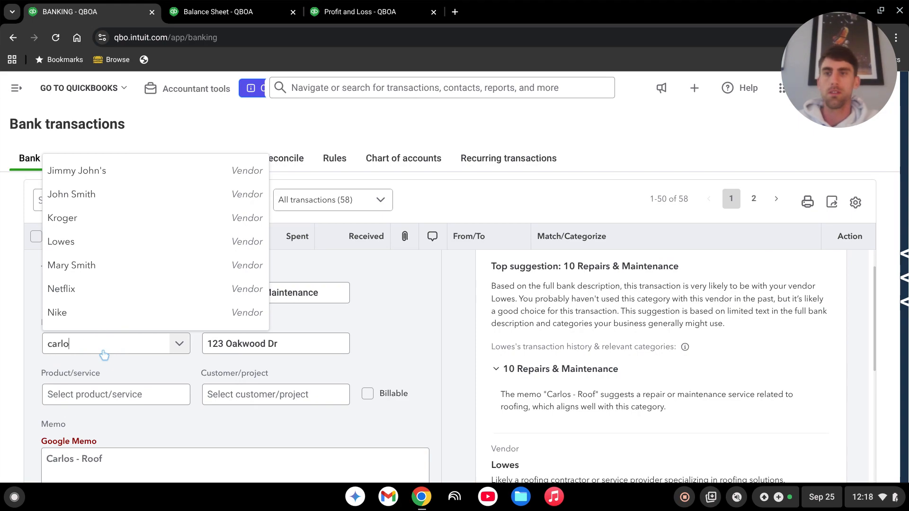
left_click(144, 327)
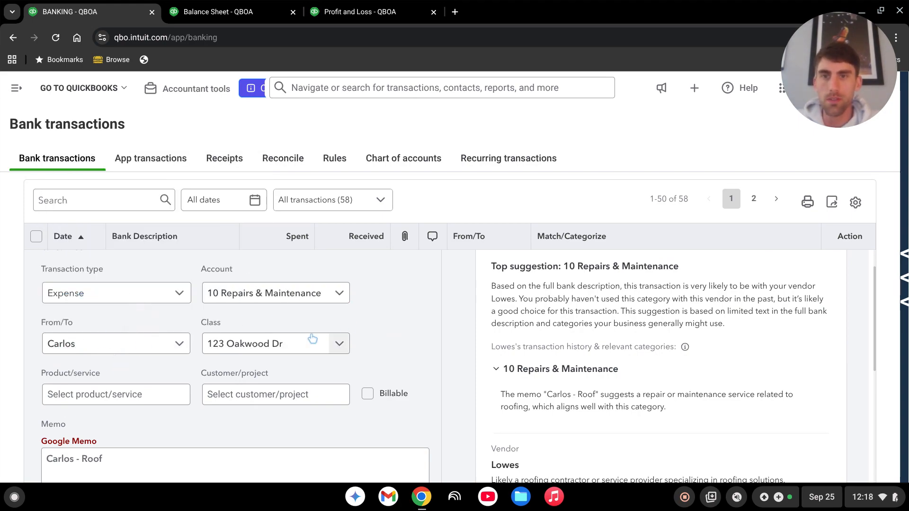
Step: Set the 09/18/2020 roof expense's product/service to Fix n Flip Demo:Roof
left_click(123, 401)
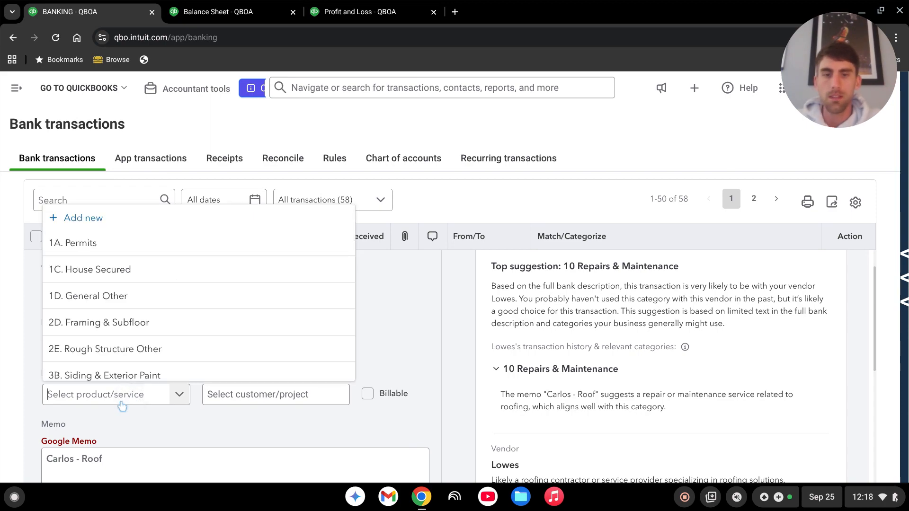
type("roof")
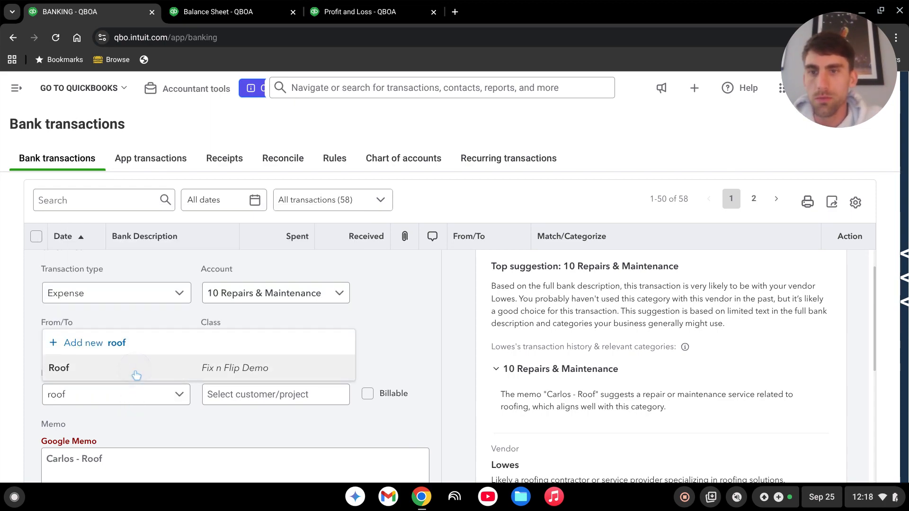
left_click(136, 368)
Step: Assign the 09/18/2020 roof expense to the 123 Oakwood Dr - Flip project and post it
left_click(284, 395)
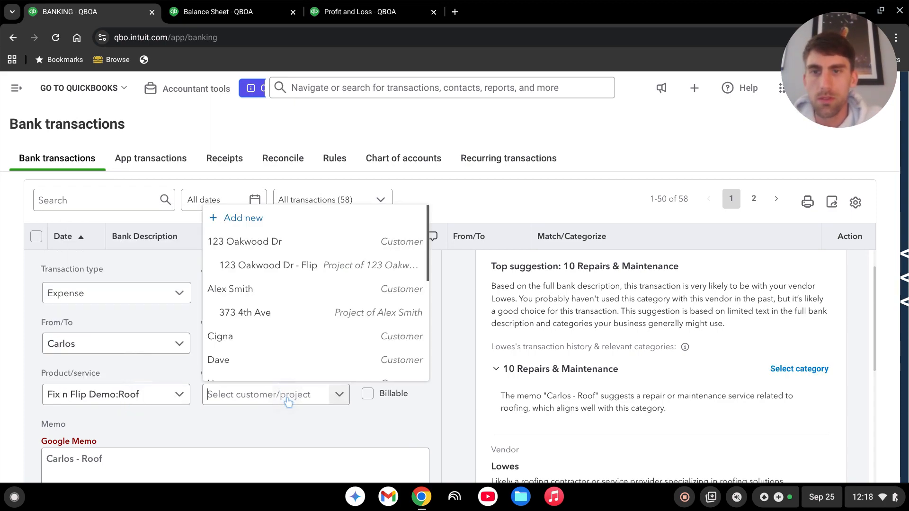
left_click(297, 268)
scroll(213, 402, "down", 3)
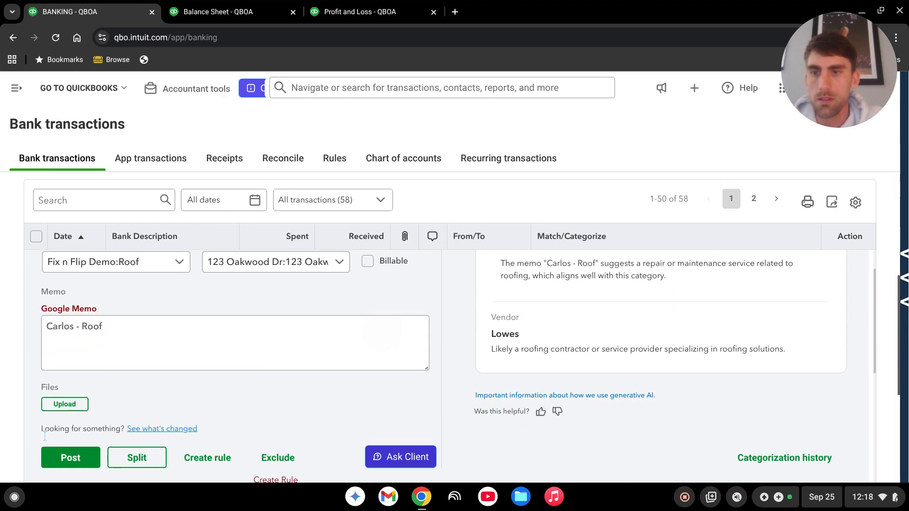
left_click(67, 467)
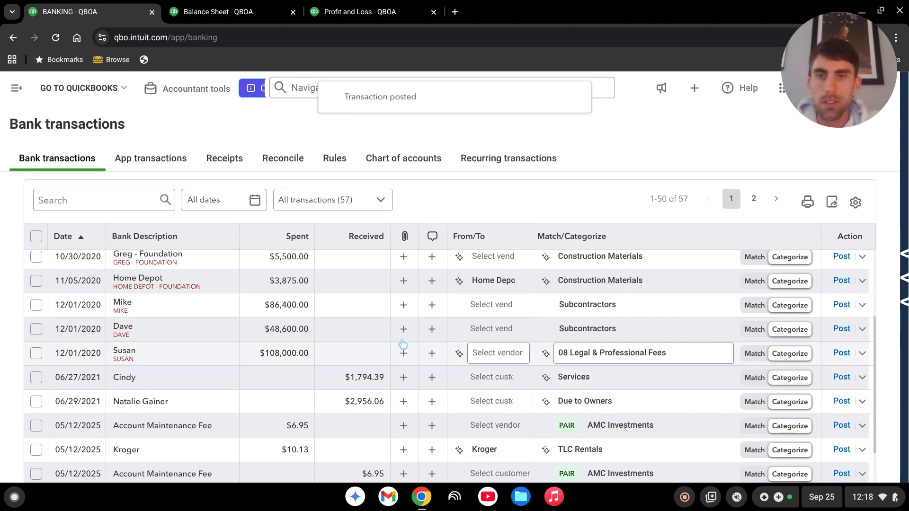
Step: Expand the pending Floor & Decor transaction dated 10/15/2020 and add Floor & Decor as its new vendor
scroll(339, 393, "up", 3)
scroll(316, 406, "up", 1)
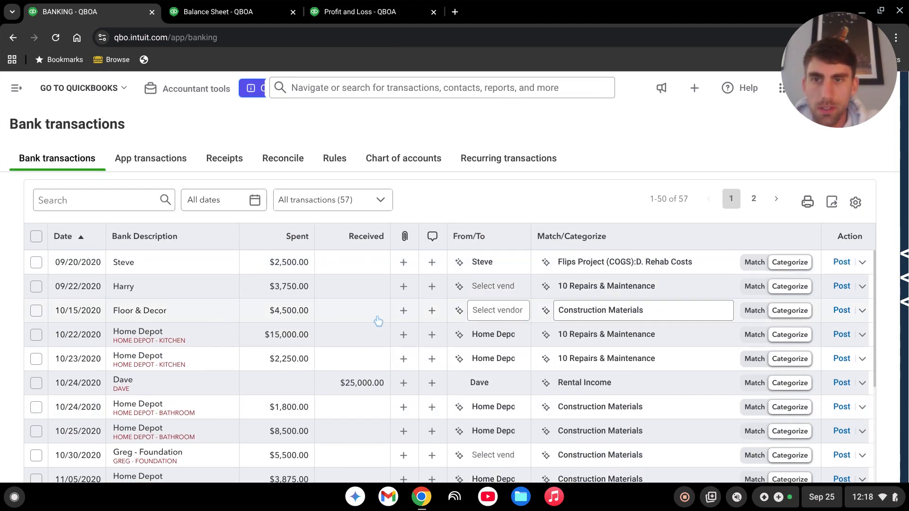
left_click(204, 317)
scroll(352, 367, "down", 1)
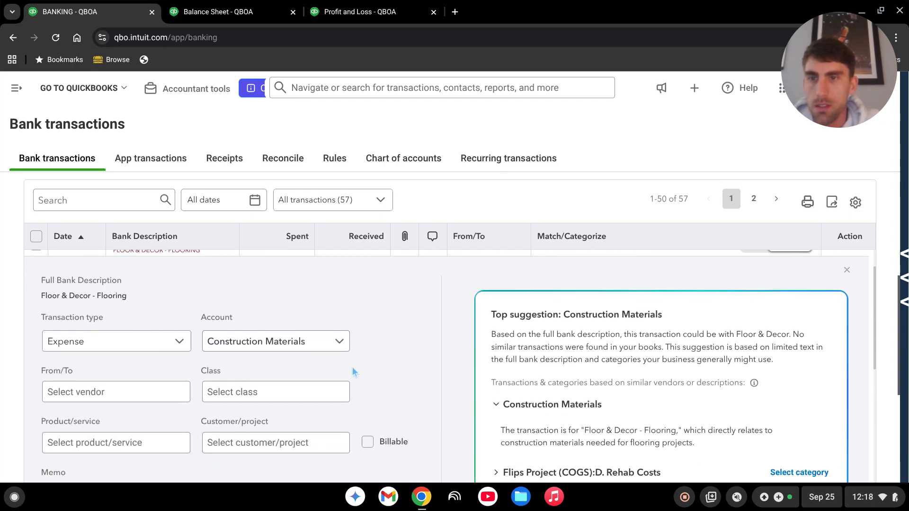
left_click(95, 393)
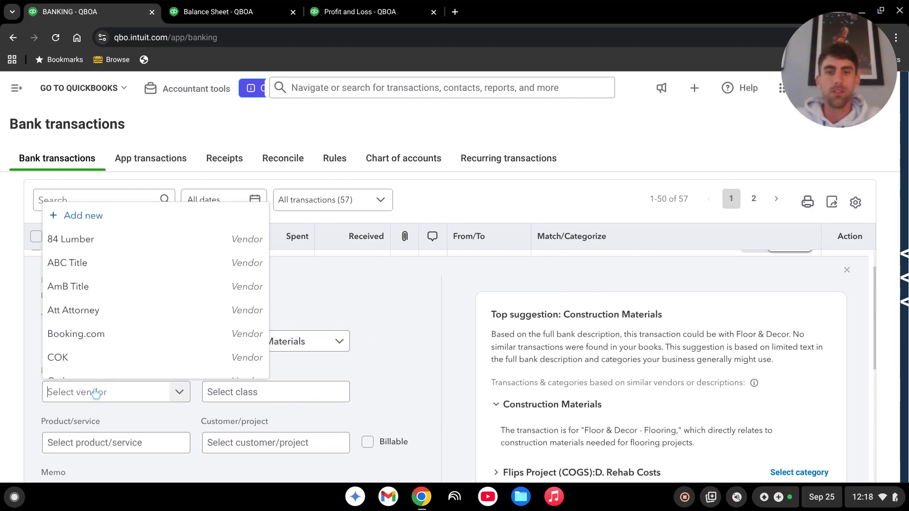
type("Fo")
type("loor & Decor")
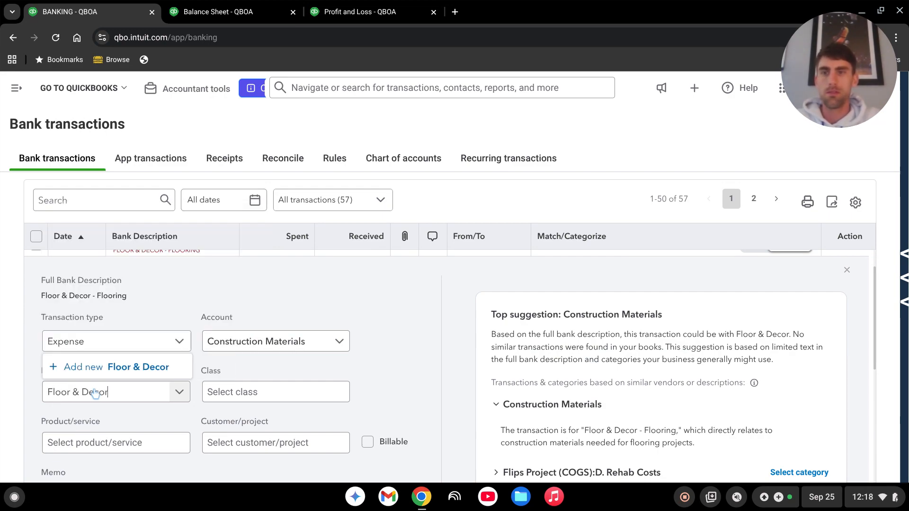
key("Return")
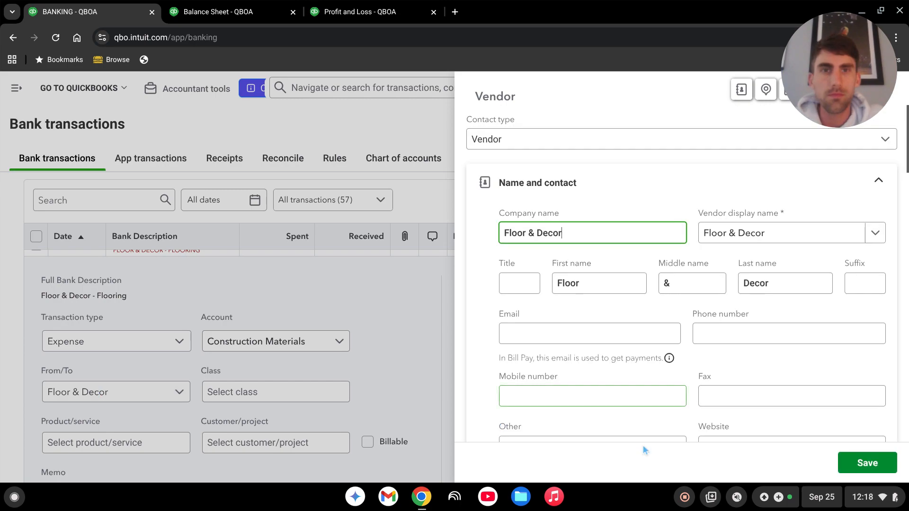
left_click(845, 456)
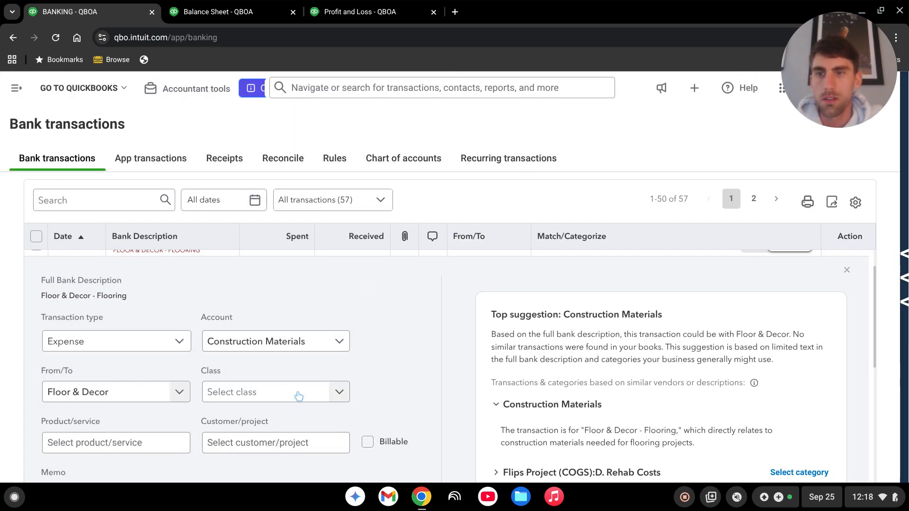
Step: Code the Floor & Decor expense to class 123 Oakwood Dr, product/service Fix n Flip Demo:Flooring and project 123 Oakwood Dr - Flip
left_click(298, 396)
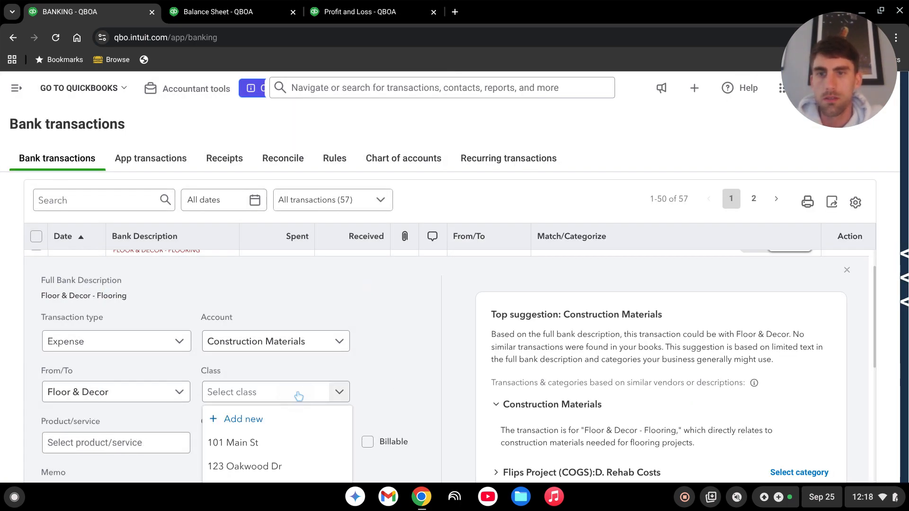
left_click(256, 469)
scroll(418, 349, "down", 3)
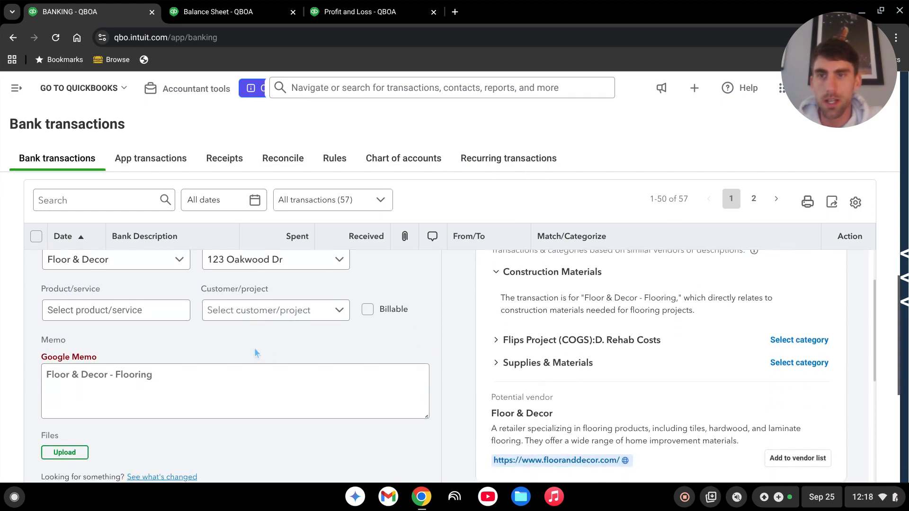
left_click(141, 311)
type("floor")
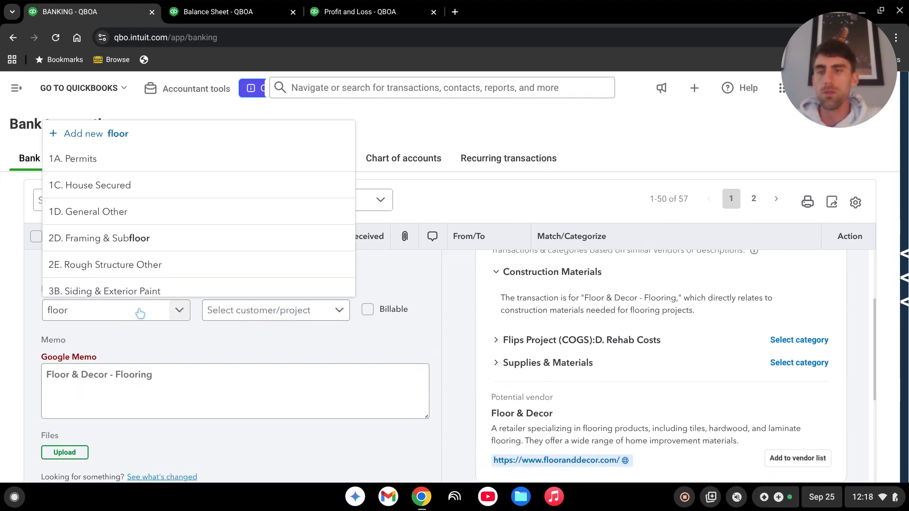
left_click(107, 283)
left_click(257, 316)
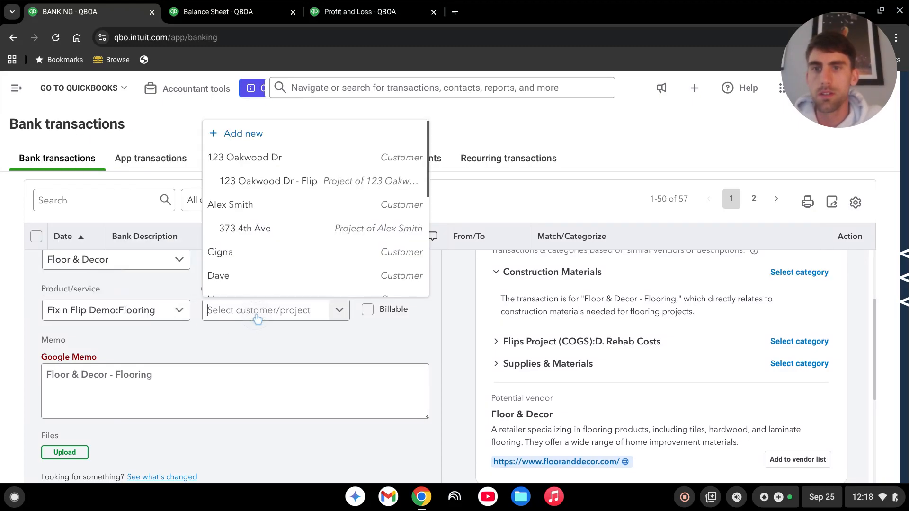
left_click(310, 182)
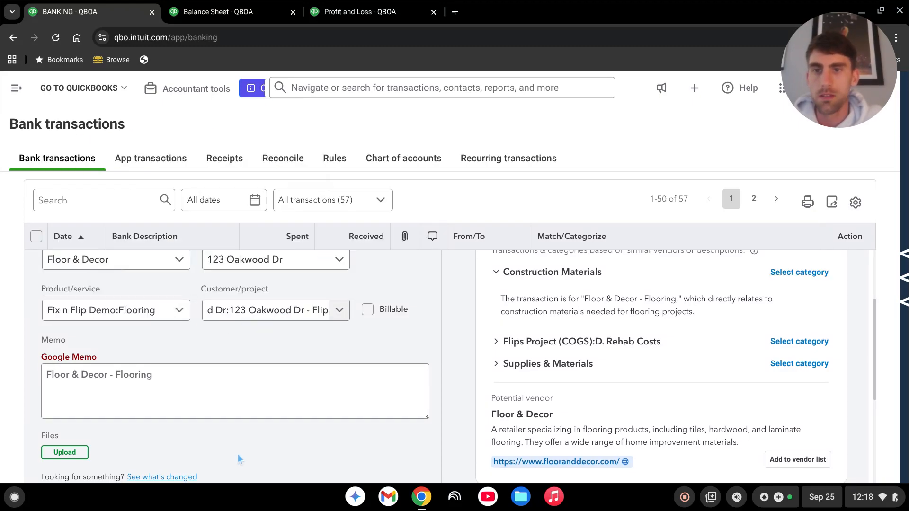
Step: Post the coded Floor & Decor flooring expense dated 10/15/2020
scroll(239, 459, "down", 3)
left_click(63, 395)
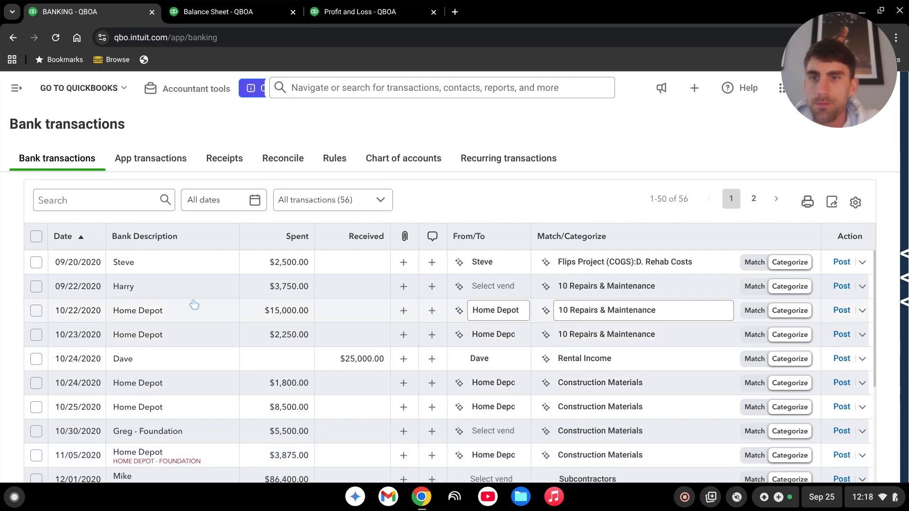
Step: Set the 10/22/2020 Home Depot expense's class to 123 Oakwood Dr and its product/service to Fix n Flip Demo:Kitchen
left_click(204, 315)
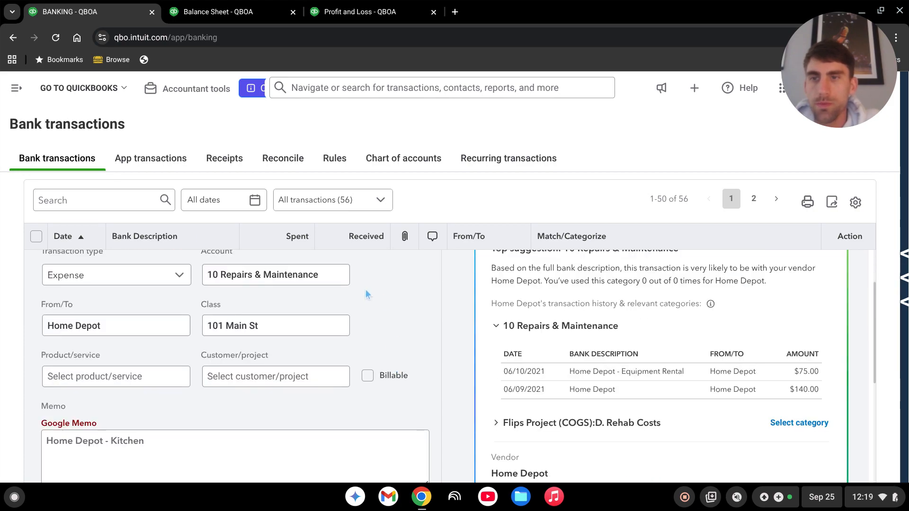
left_click(292, 325)
left_click(265, 231)
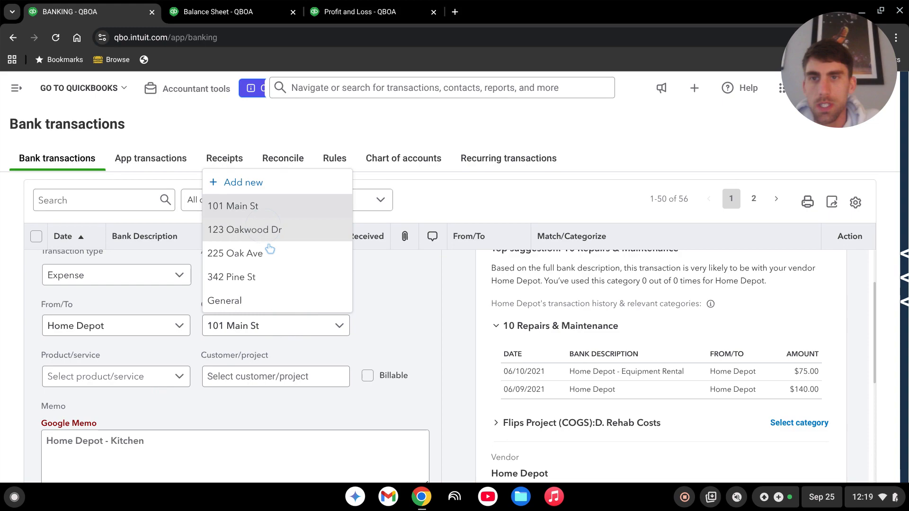
left_click(138, 378)
type("kitch")
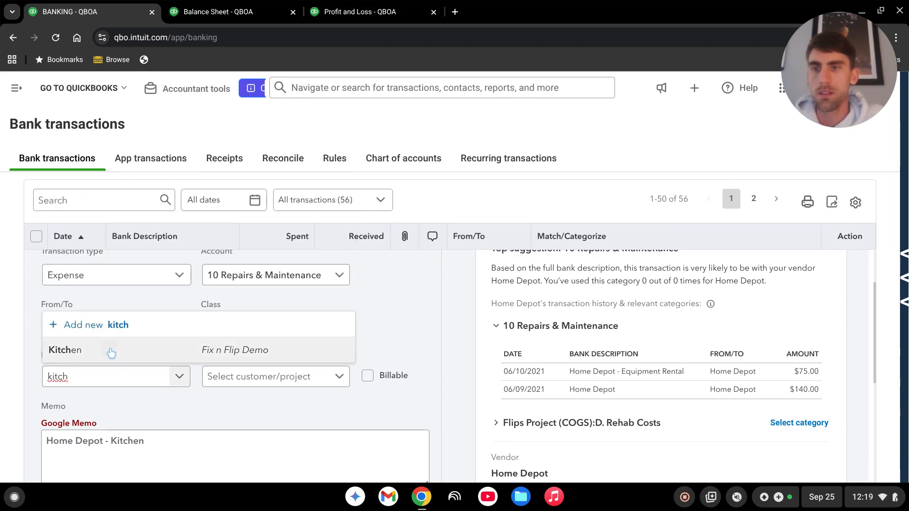
left_click(111, 352)
Step: Assign the 10/22/2020 Home Depot kitchen expense to the 123 Oakwood Dr - Flip project and post it
left_click(283, 378)
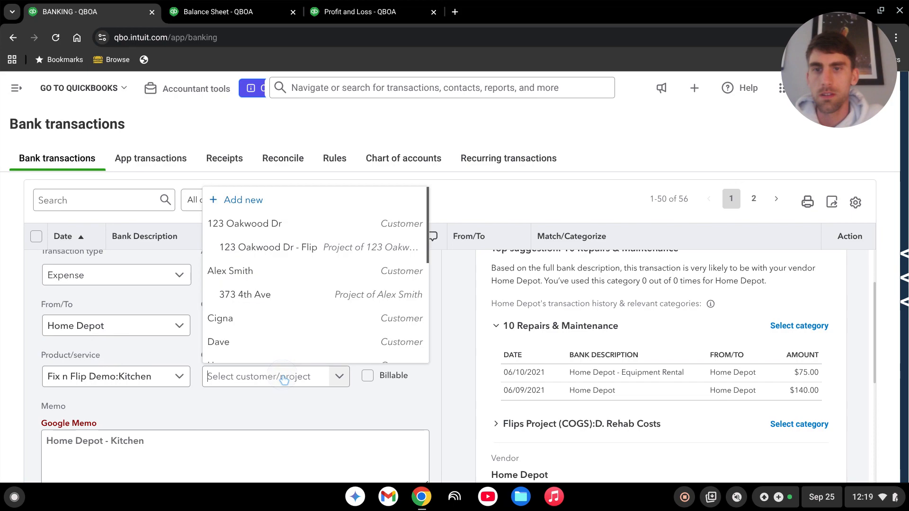
left_click(282, 256)
scroll(351, 342, "down", 3)
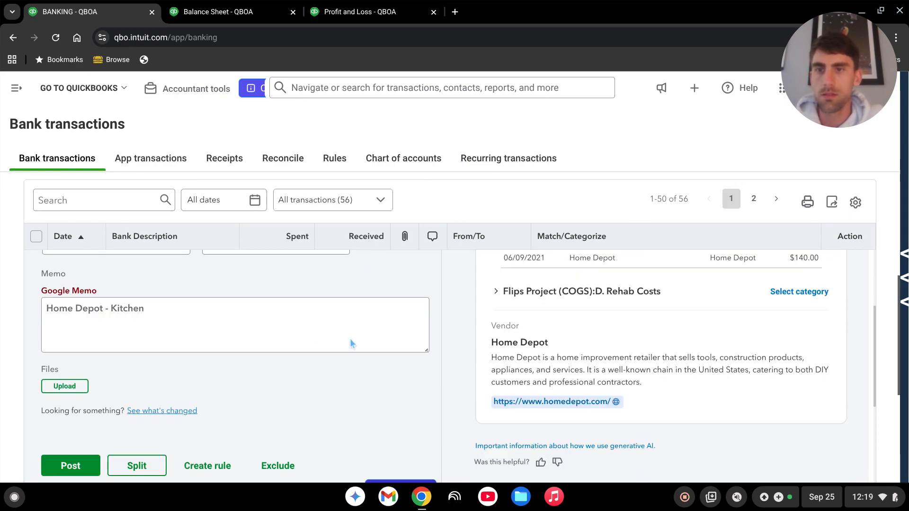
left_click(71, 465)
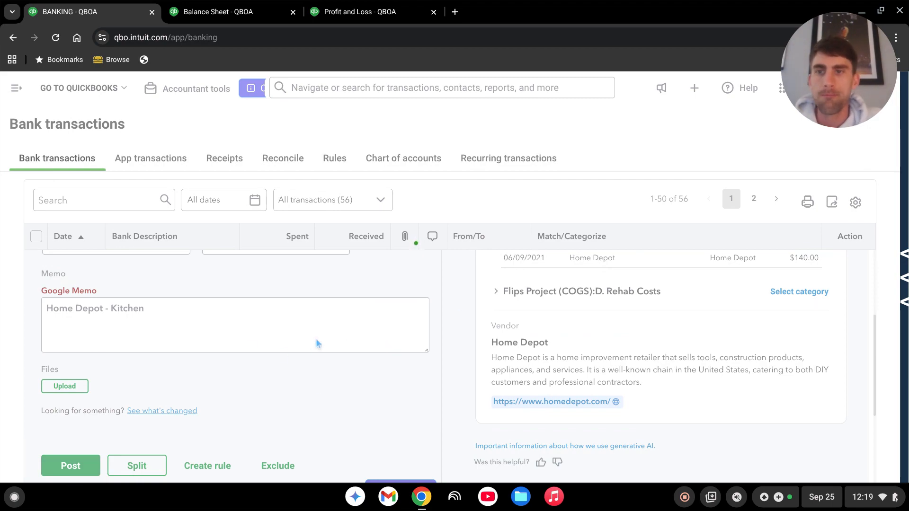
Step: Look through the pending bank transactions and inspect the details of the Home Depot kitchen transaction dated 10/23/2020
scroll(229, 412, "up", 4)
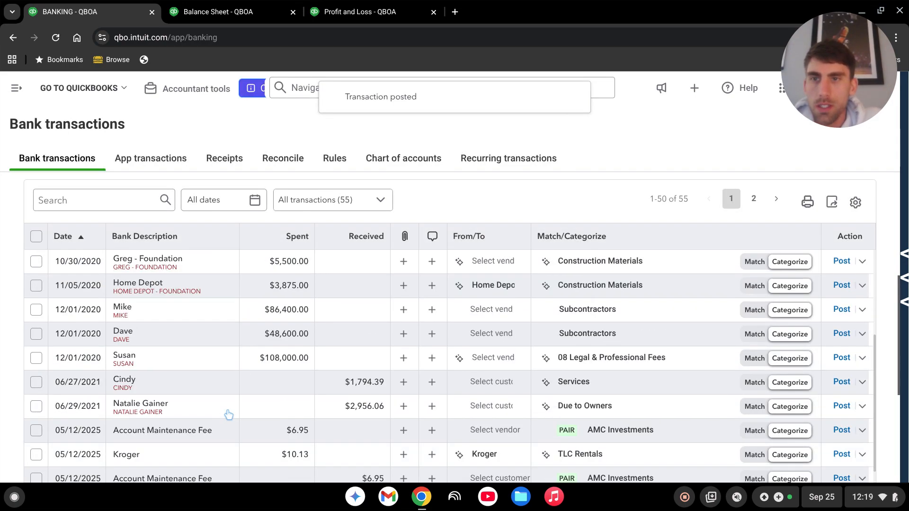
scroll(233, 413, "up", 6)
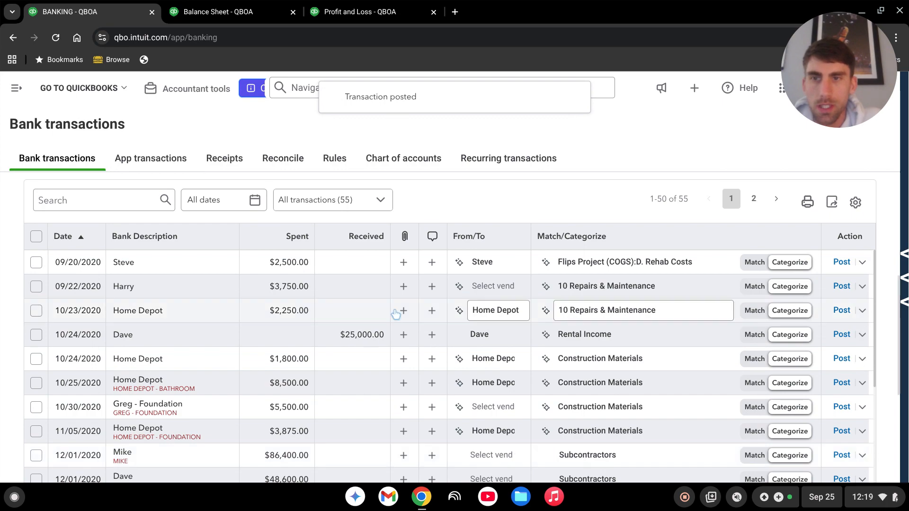
scroll(329, 349, "down", 3)
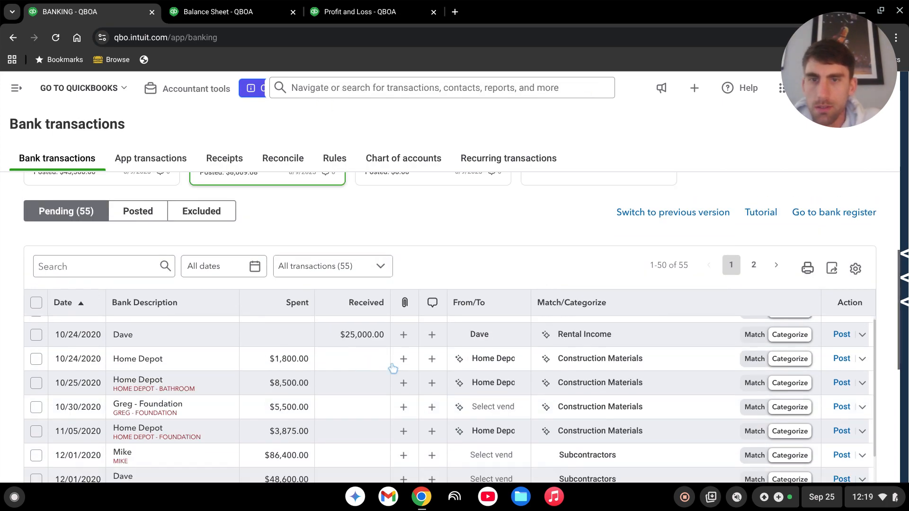
scroll(259, 331, "up", 3)
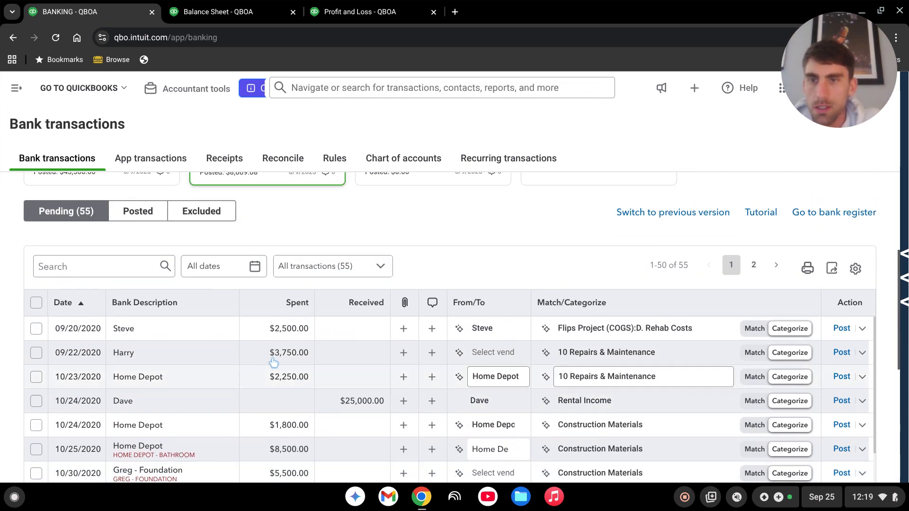
left_click(208, 382)
scroll(286, 356, "down", 3)
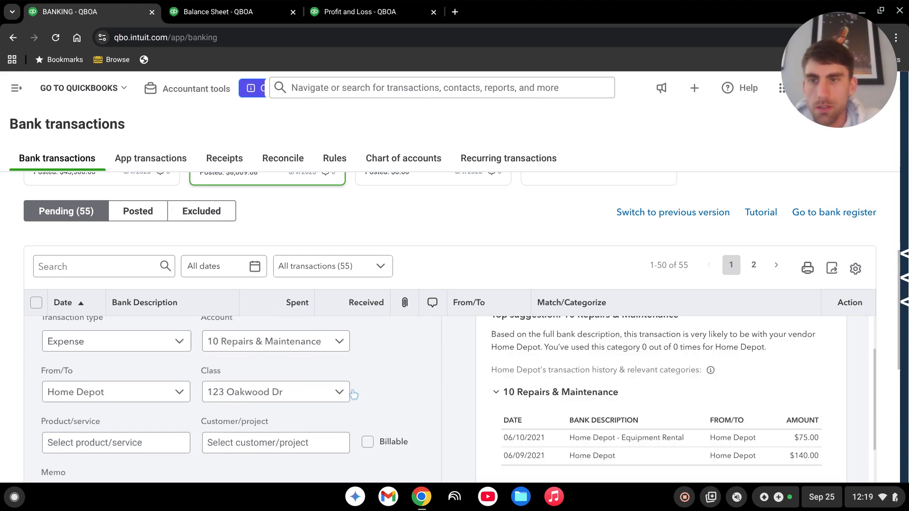
scroll(374, 375, "down", 2)
scroll(360, 386, "up", 2)
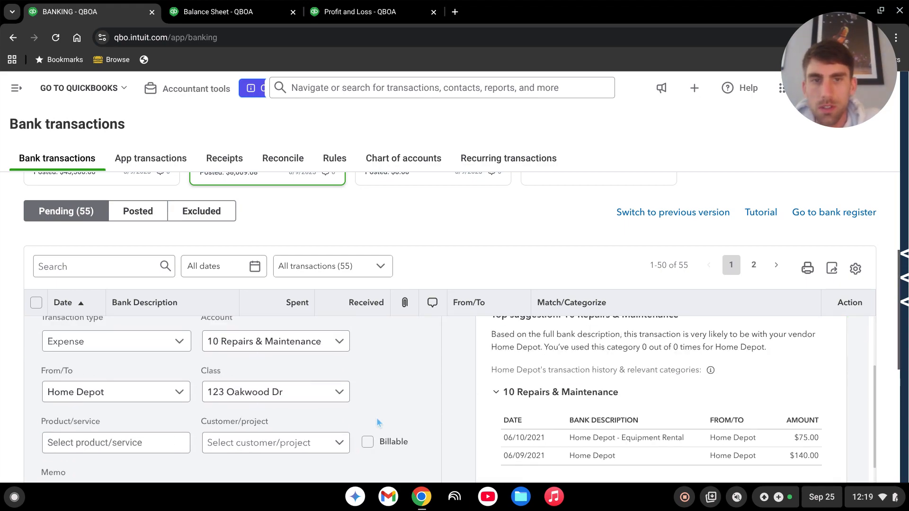
scroll(386, 381, "up", 4)
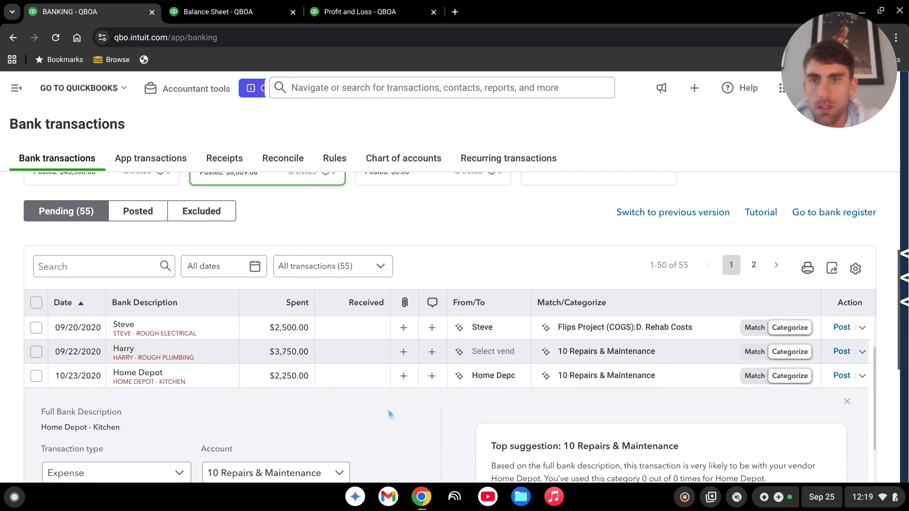
left_click(219, 382)
Step: Expand the pending Home Depot transaction dated 10/25/2020 and set its product/service to Fix n Flip Demo:Bathrooms
scroll(217, 382, "down", 2)
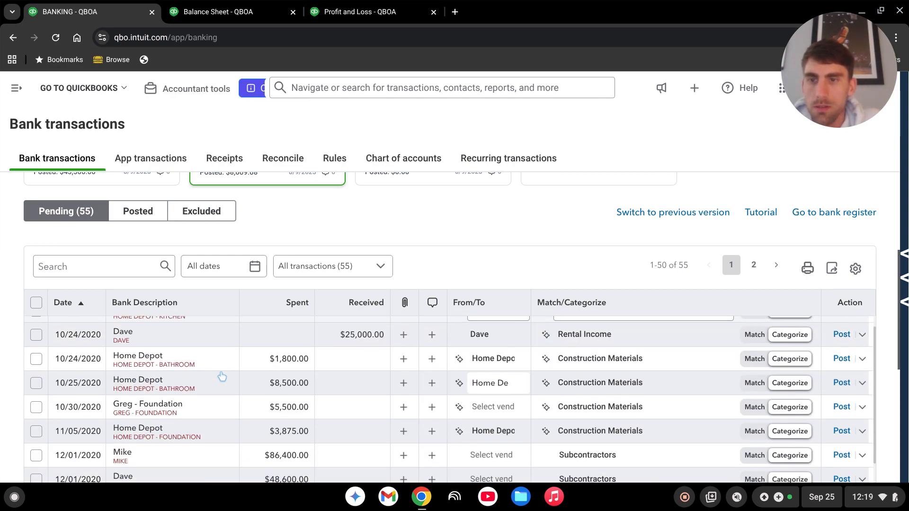
left_click(215, 388)
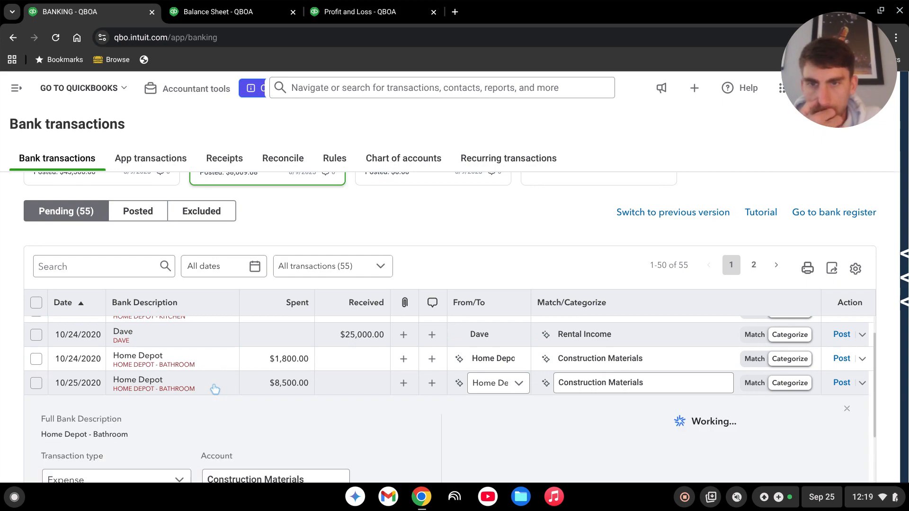
scroll(318, 382, "down", 2)
scroll(318, 382, "down", 2)
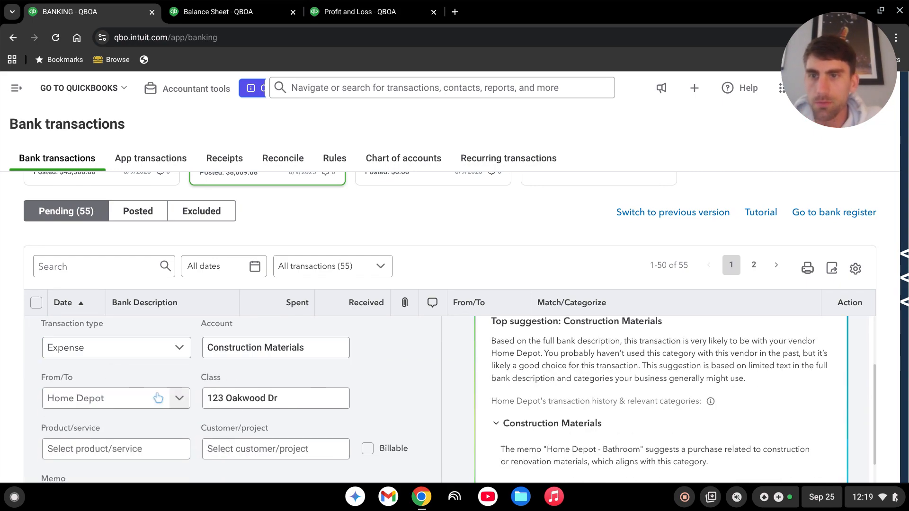
scroll(213, 393, "down", 2)
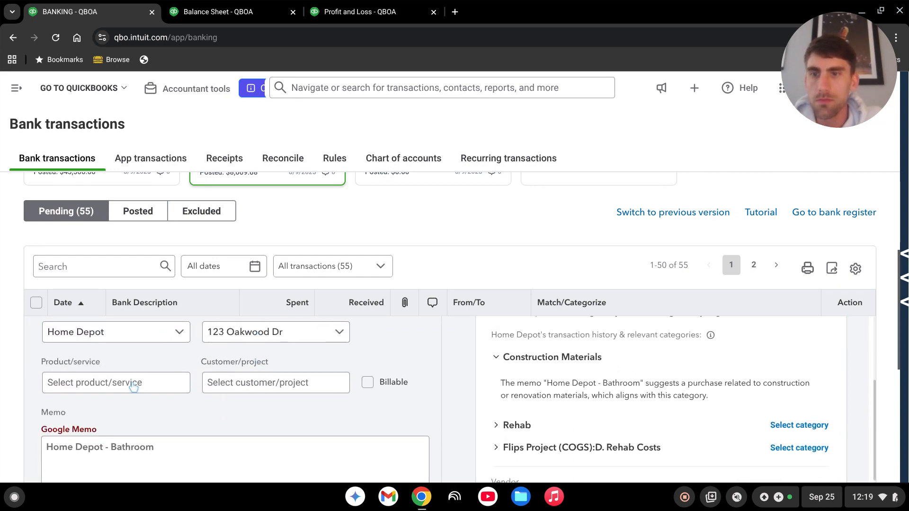
left_click(133, 384)
type("bathro")
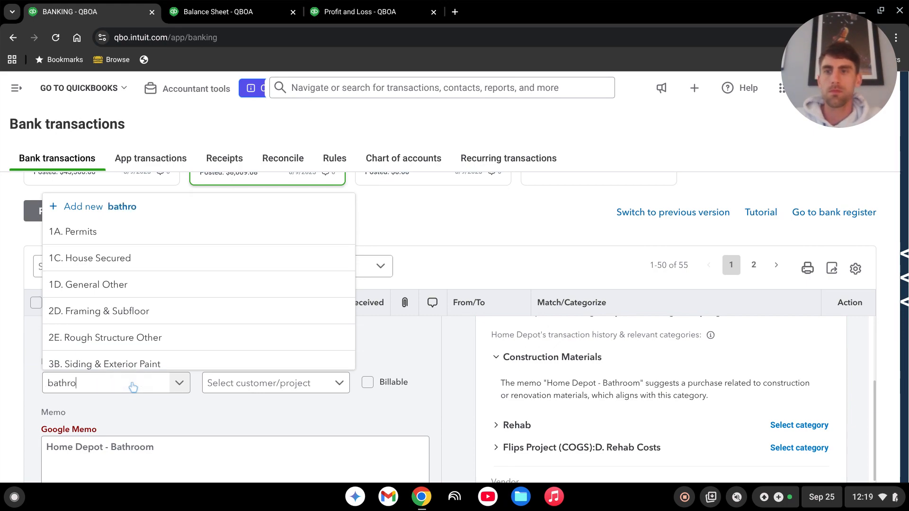
Step: Assign the 10/25/2020 Home Depot bathroom expense to the 123 Oakwood Dr - Flip project and post it
left_click(228, 383)
left_click(284, 253)
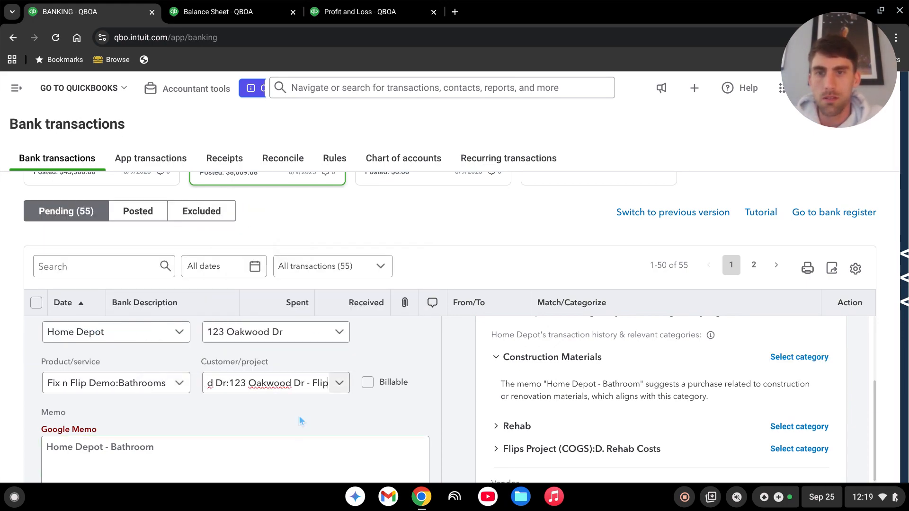
scroll(300, 420, "down", 5)
left_click(71, 415)
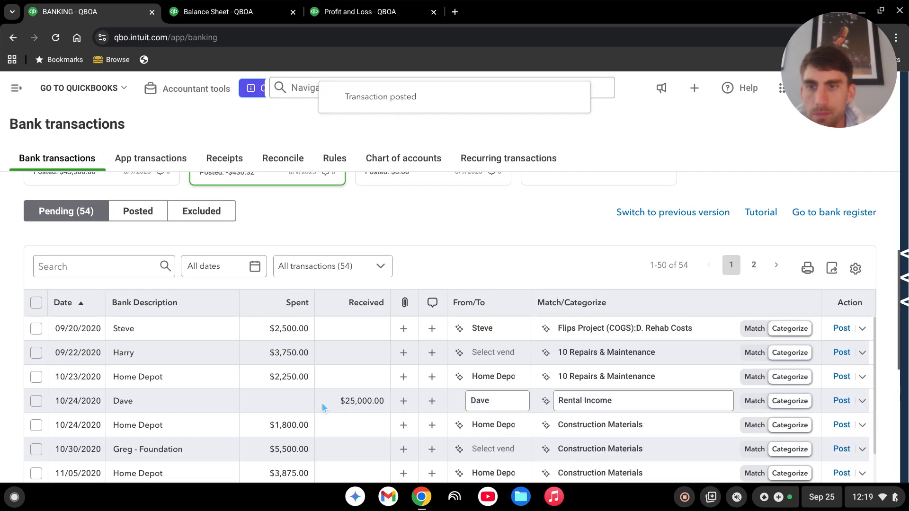
Step: Go to the projects list and open the 123 Oakwood Dr - Flip project
left_click(23, 90)
scroll(68, 331, "down", 3)
mouse_move(69, 369)
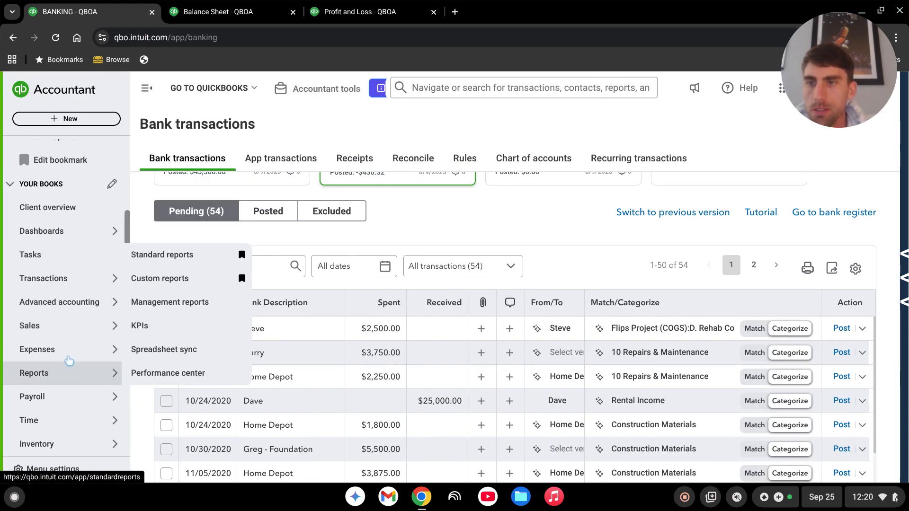
scroll(67, 364, "down", 2)
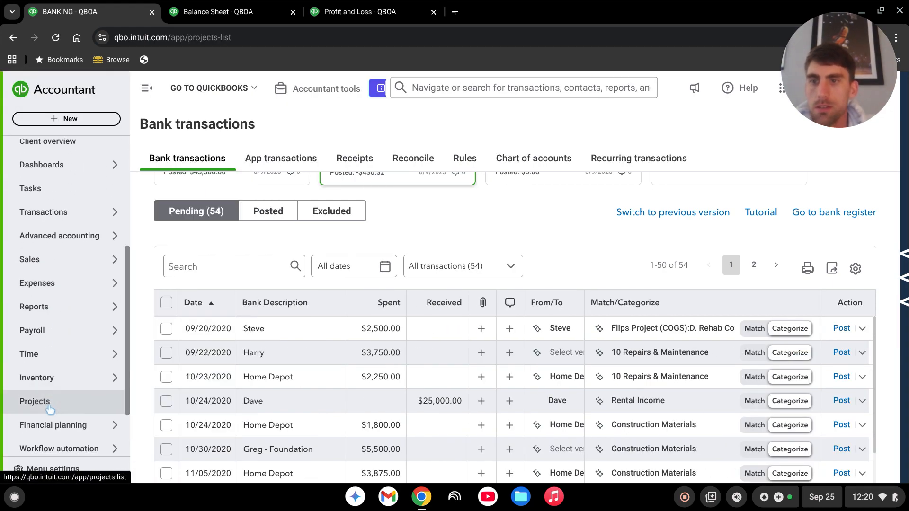
left_click(35, 401)
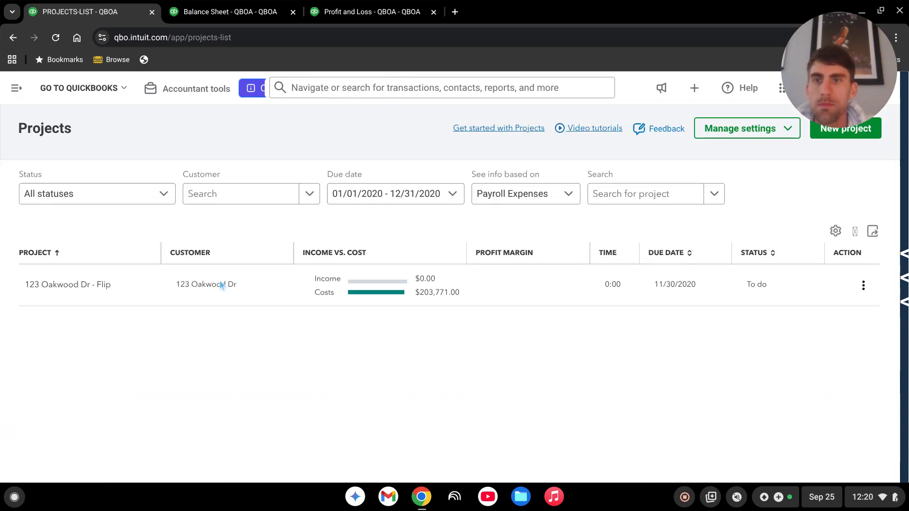
left_click(103, 284)
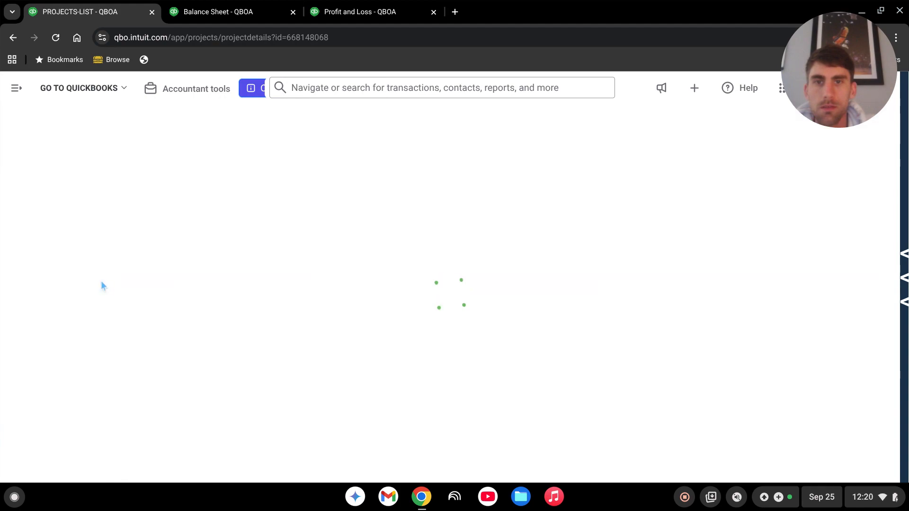
Step: Break down the project's Flips Project (COGS) costs and open the transaction report for D. Rehab Costs
scroll(690, 357, "down", 3)
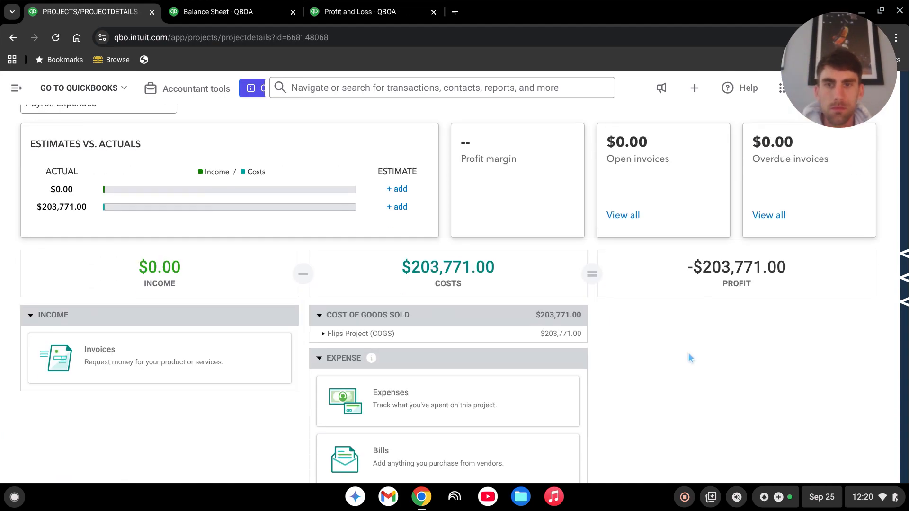
left_click(324, 333)
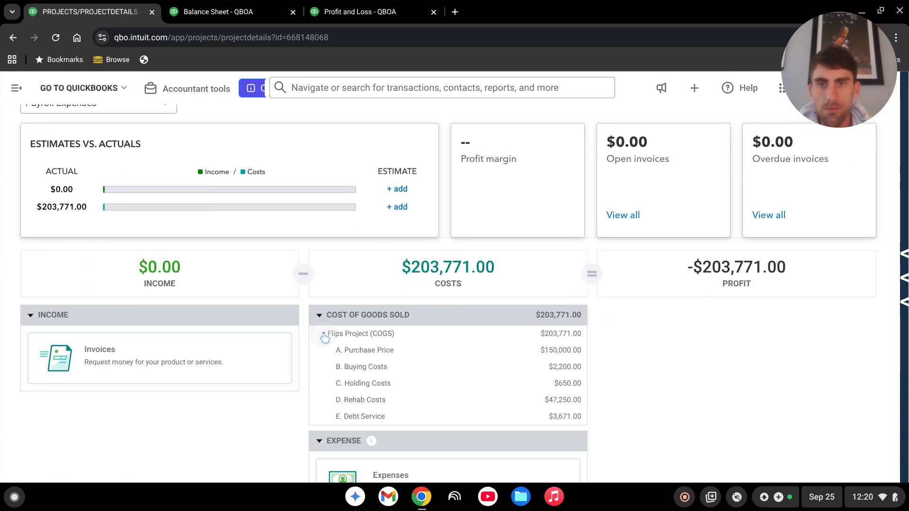
scroll(604, 356, "down", 2)
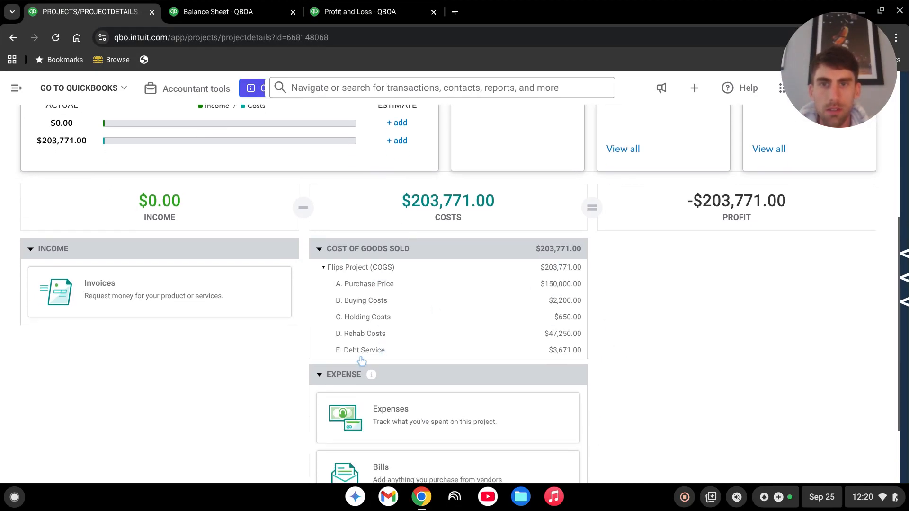
left_click(344, 375)
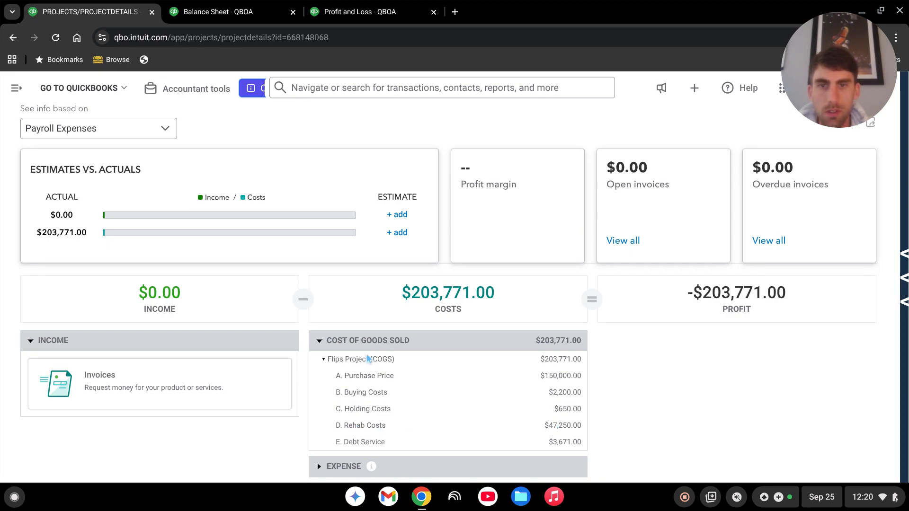
left_click(369, 427)
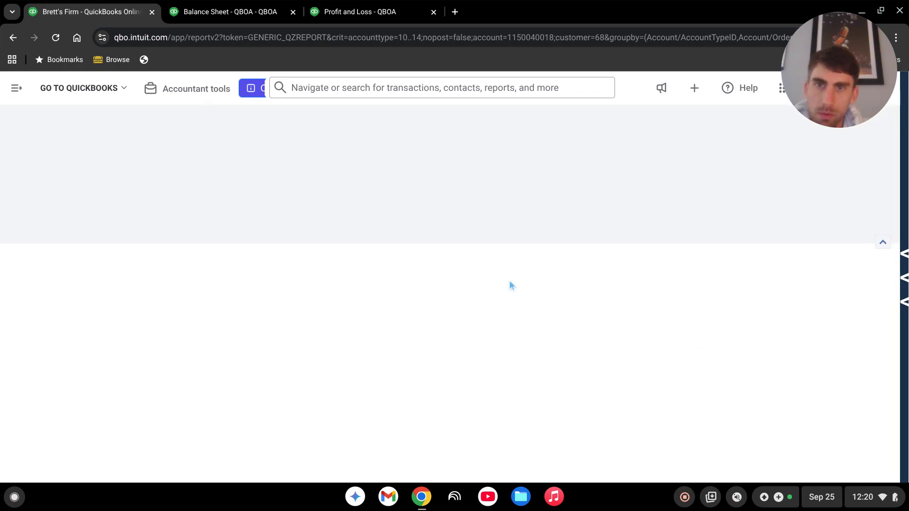
scroll(478, 274, "down", 3)
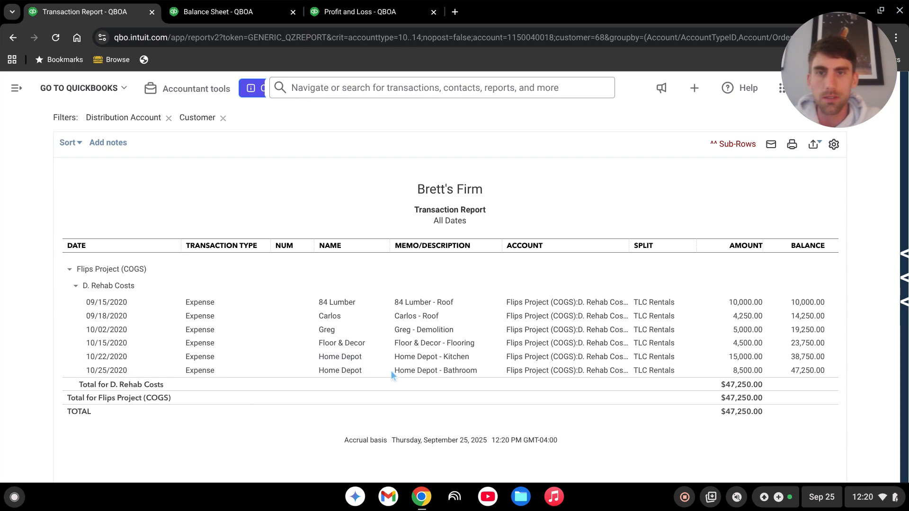
Step: Group the D. Rehab Costs transaction report by Product/Service, run it, and review the grouped expenses
scroll(250, 400, "up", 2)
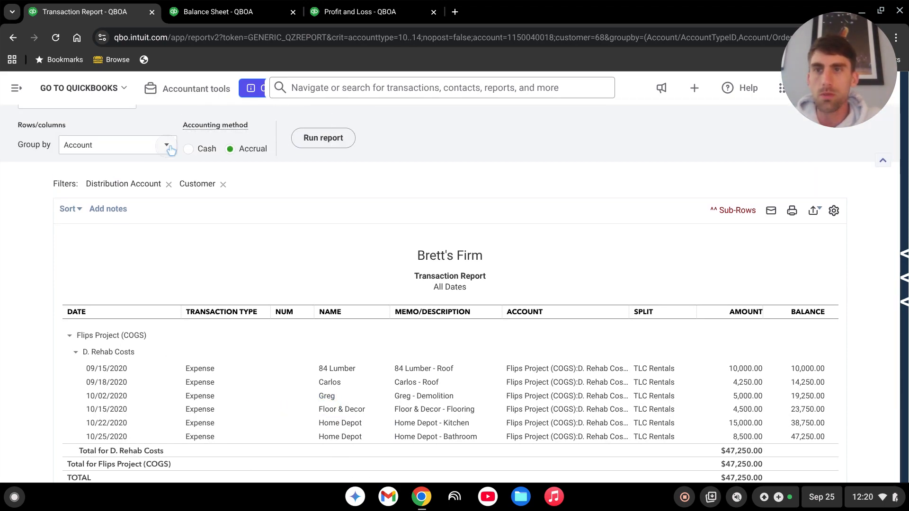
left_click(119, 145)
scroll(157, 238, "down", 1)
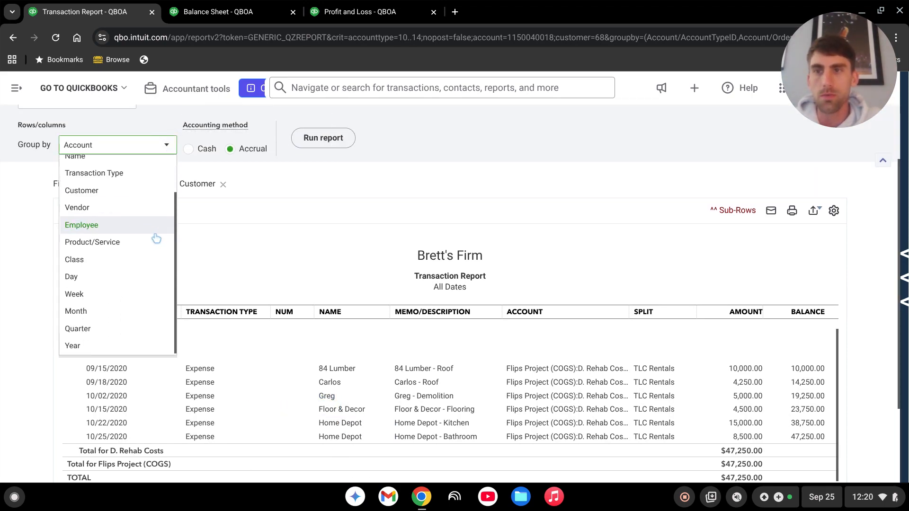
left_click(113, 247)
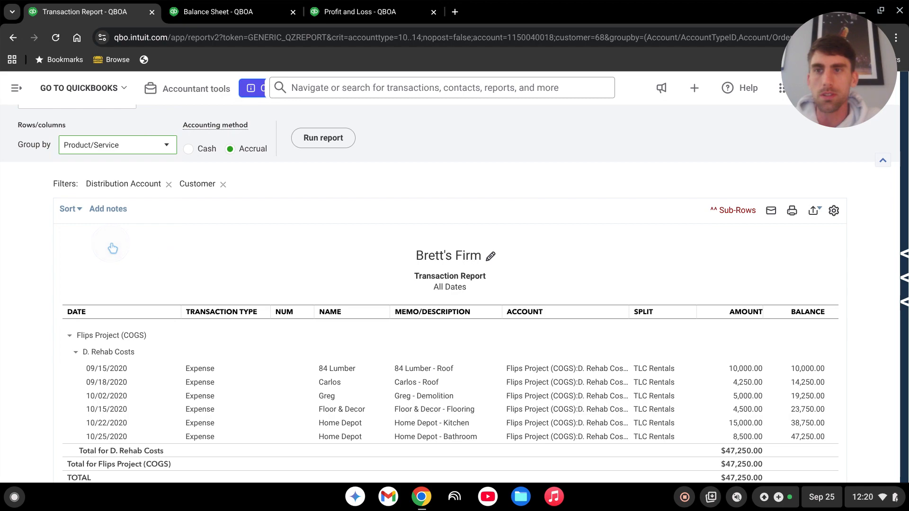
left_click(323, 140)
scroll(474, 298, "down", 3)
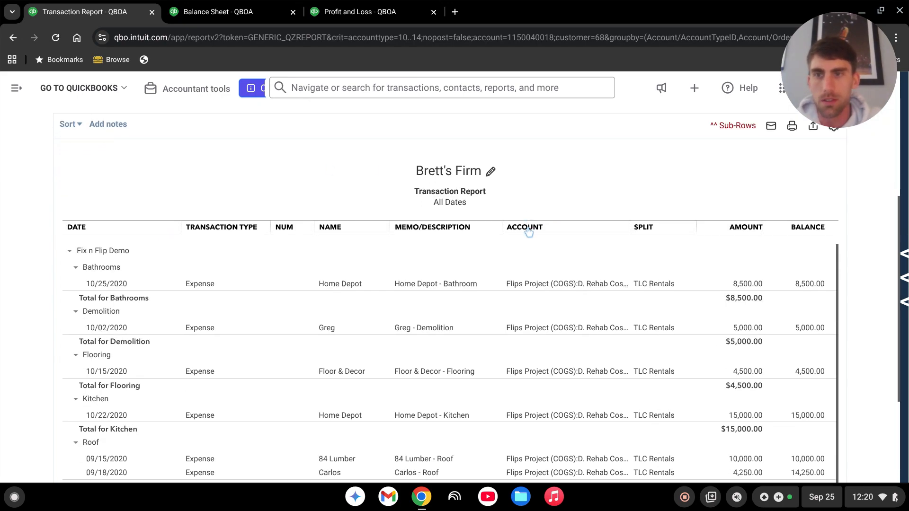
Step: Review the D. Rehab Costs transaction report grouped by Product/Service, and return to the 123 Oakwood Dr - Flip project details
scroll(422, 395, "down", 1)
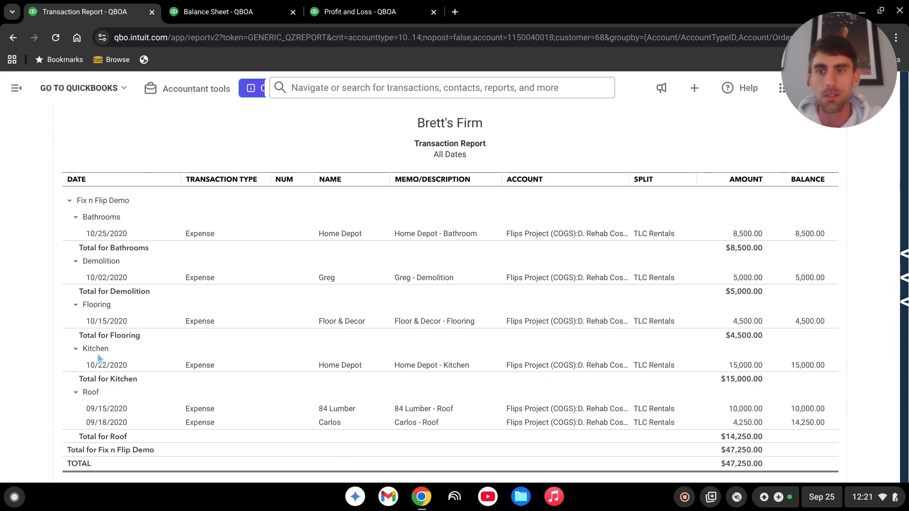
scroll(305, 371, "down", 2)
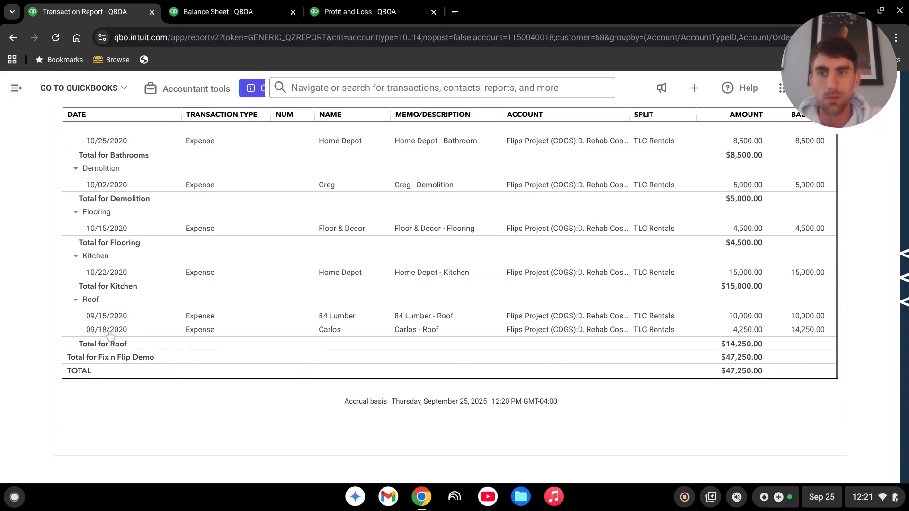
scroll(451, 371, "up", 2)
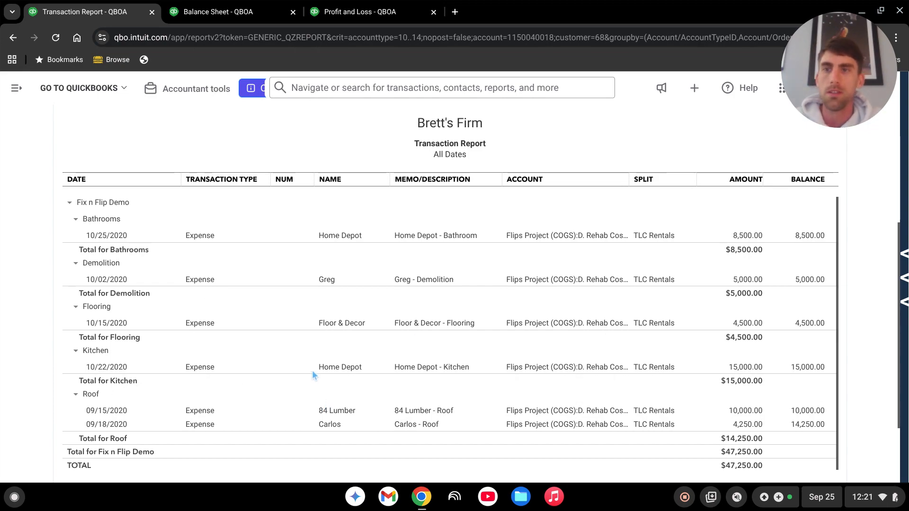
scroll(402, 331, "up", 5)
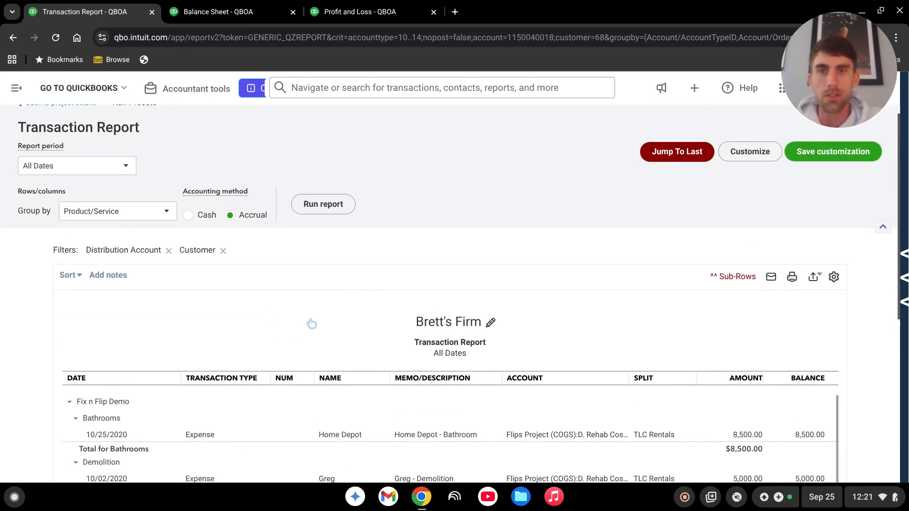
scroll(53, 126, "up", 1)
left_click(62, 117)
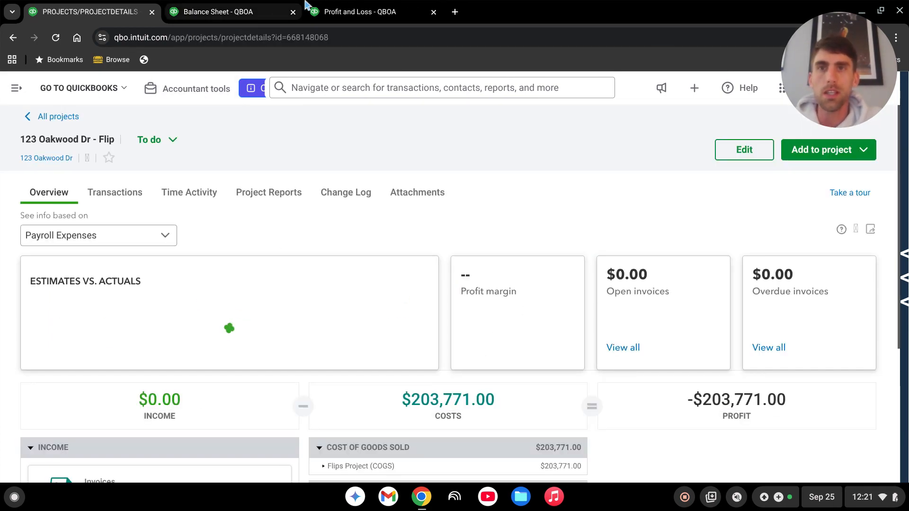
Step: Switch to the Balance Sheet report and review the bank account and Private/Hard Money Loan balances as of December 31, 2020
left_click(237, 11)
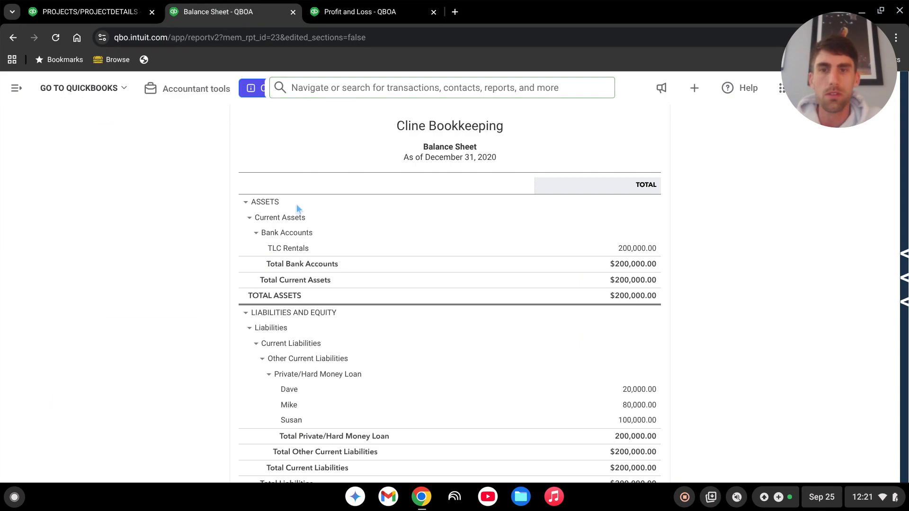
scroll(423, 317, "down", 2)
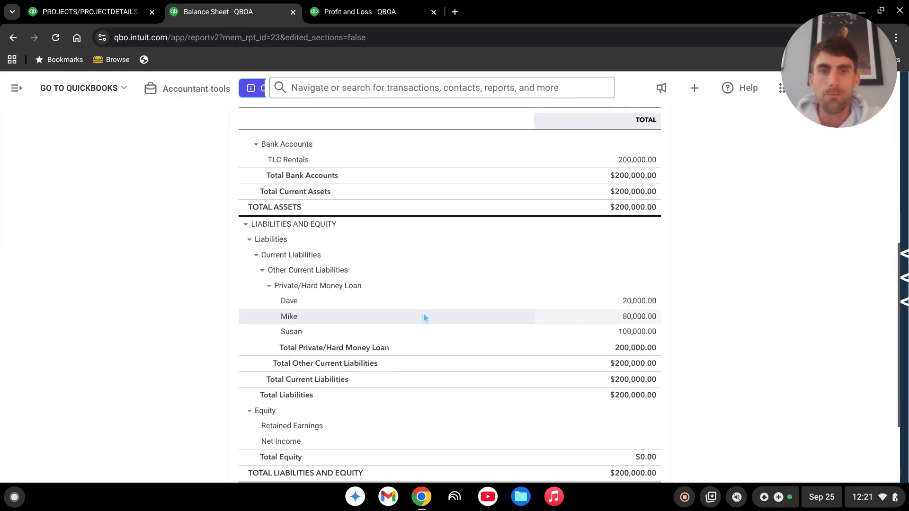
scroll(421, 322, "down", 2)
scroll(406, 348, "up", 6)
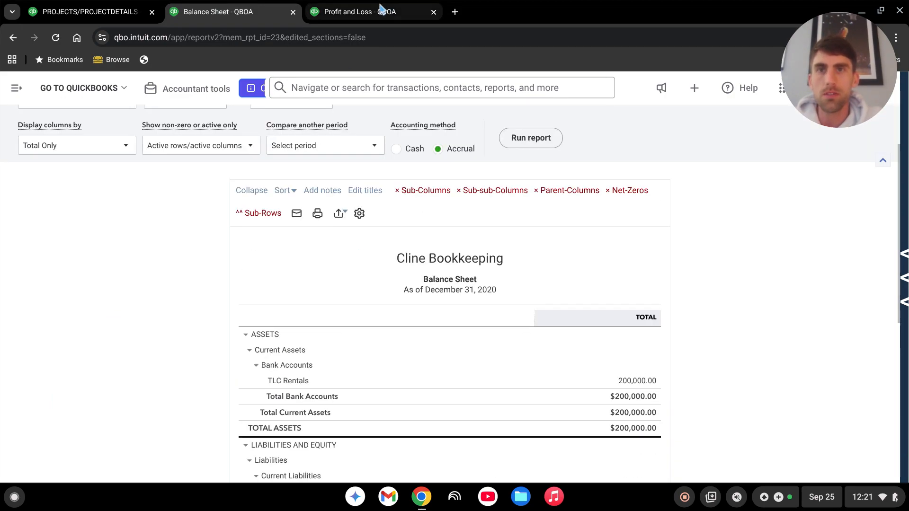
Step: Switch to the 2020 Profit and Loss report, refresh it, and review the Flips Project (COGS) costs
left_click(381, 8)
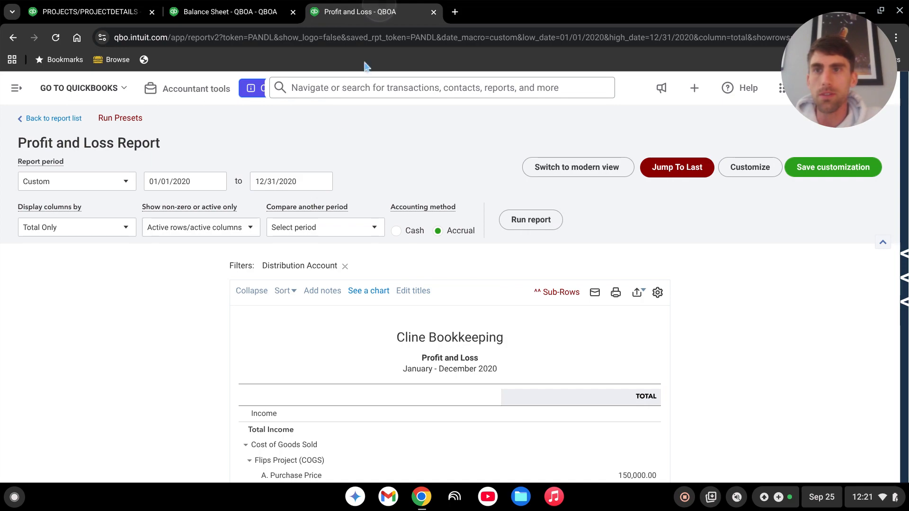
left_click(53, 41)
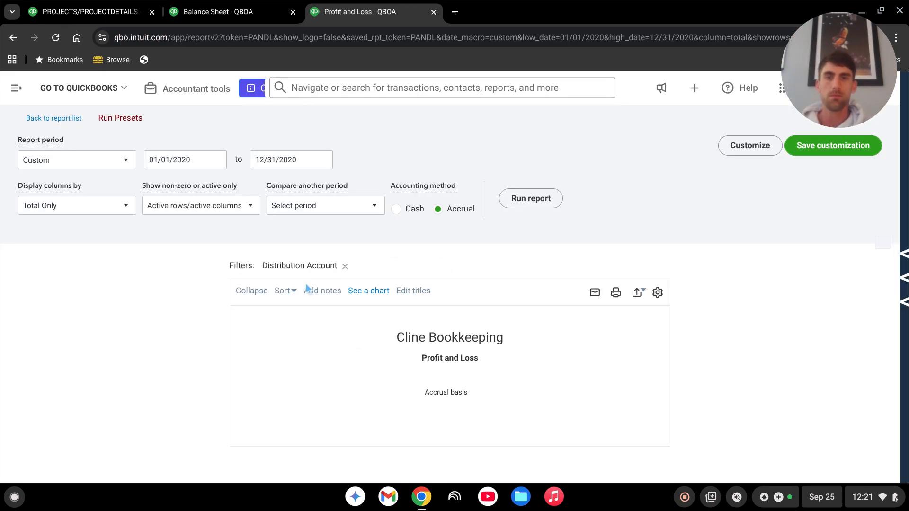
scroll(587, 312, "down", 4)
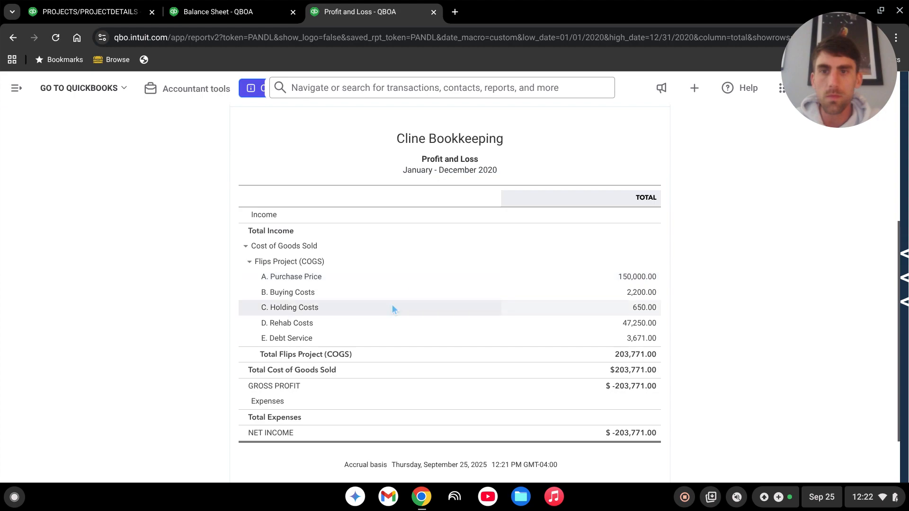
scroll(523, 341, "up", 1)
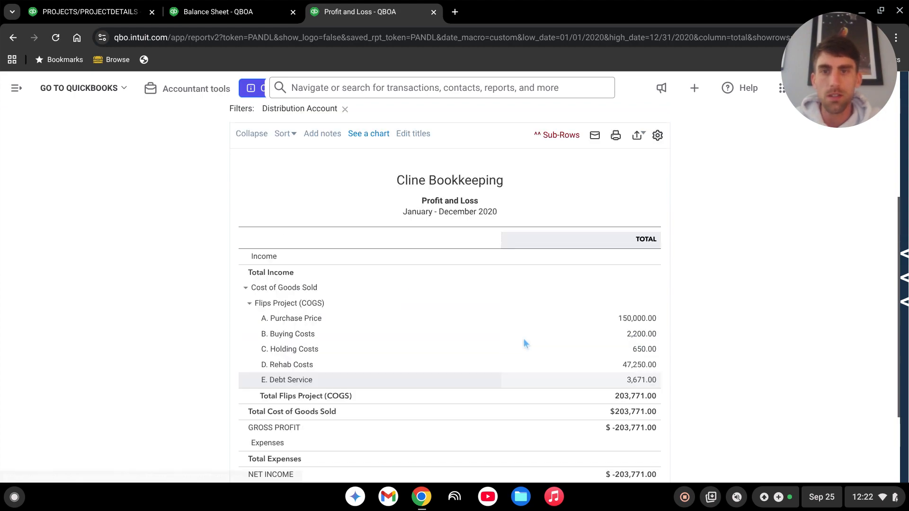
scroll(476, 362, "down", 1)
scroll(494, 372, "up", 1)
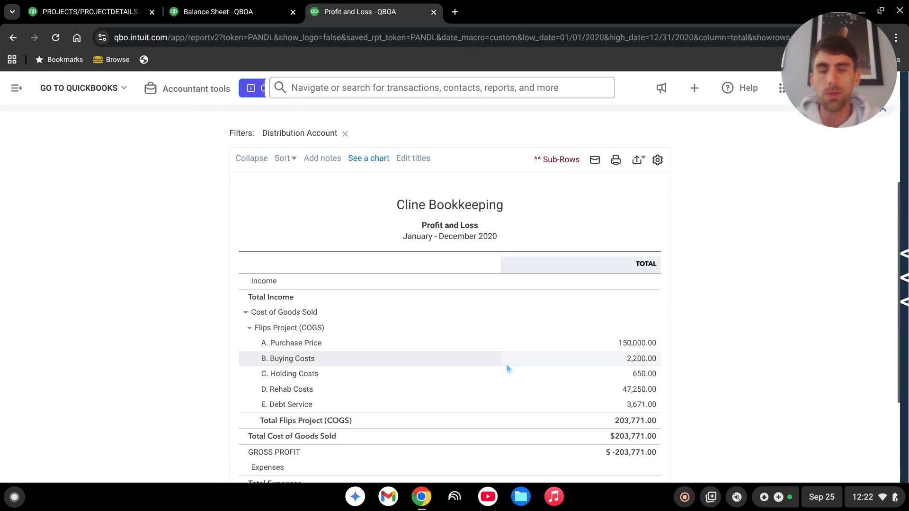
Step: Display the Profit and Loss columns by Classes, run the report, and review the 123 Oakwood Dr column
scroll(284, 265, "up", 2)
left_click(106, 159)
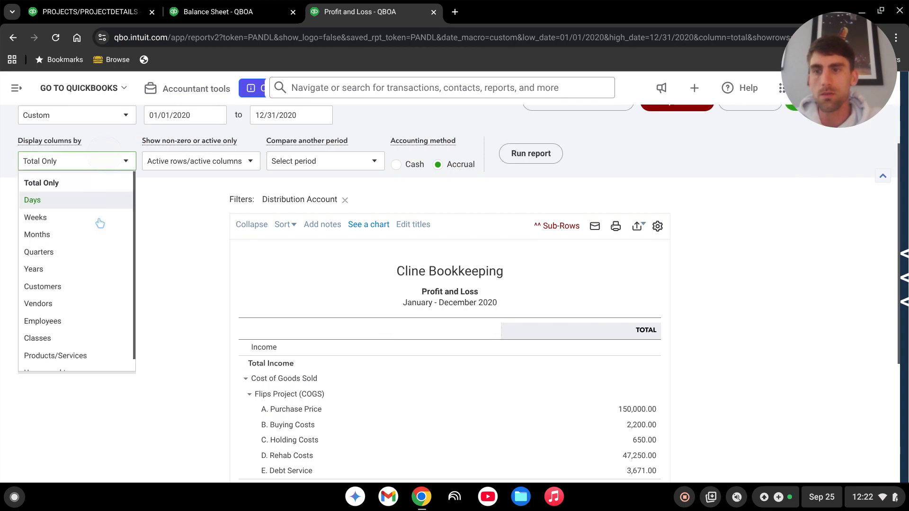
scroll(95, 241, "down", 1)
left_click(95, 325)
left_click(530, 154)
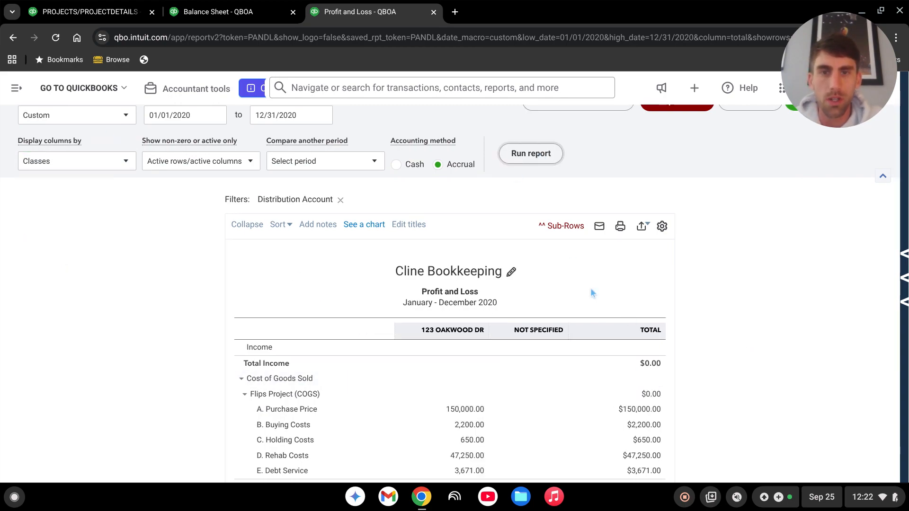
scroll(577, 320, "down", 3)
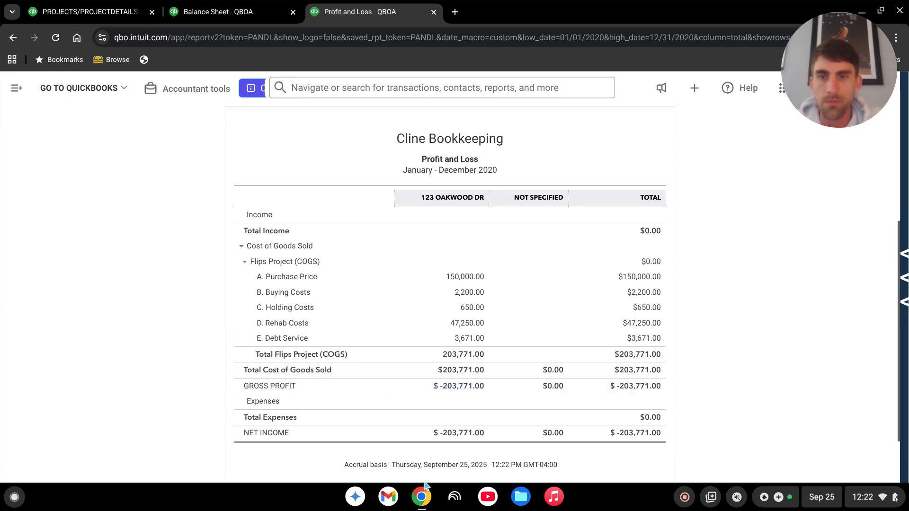
scroll(437, 404, "up", 4)
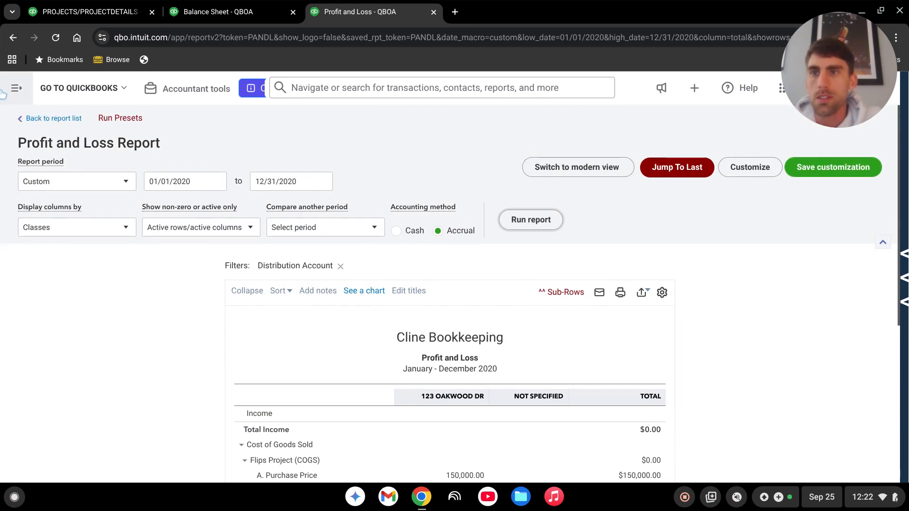
Step: Open the bank transactions and look through the pending TLC Rentals items for the next flip-related transaction
left_click(16, 88)
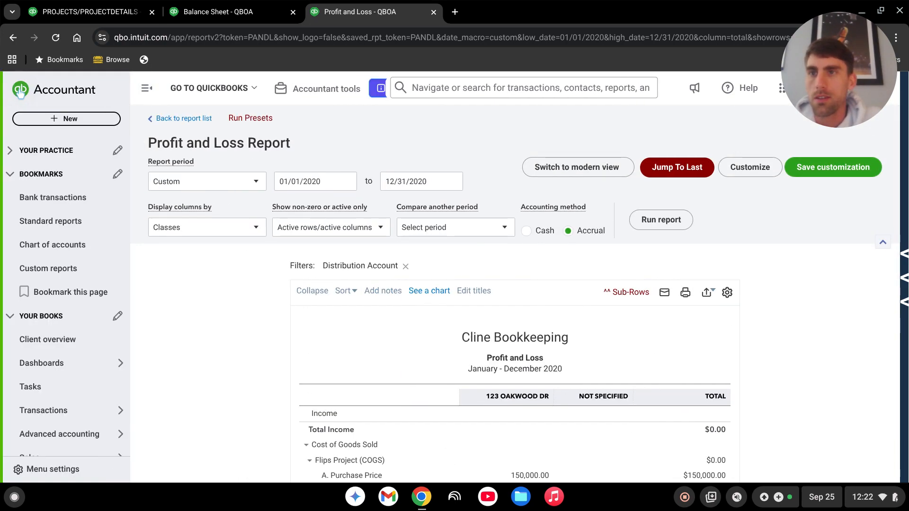
left_click(65, 199)
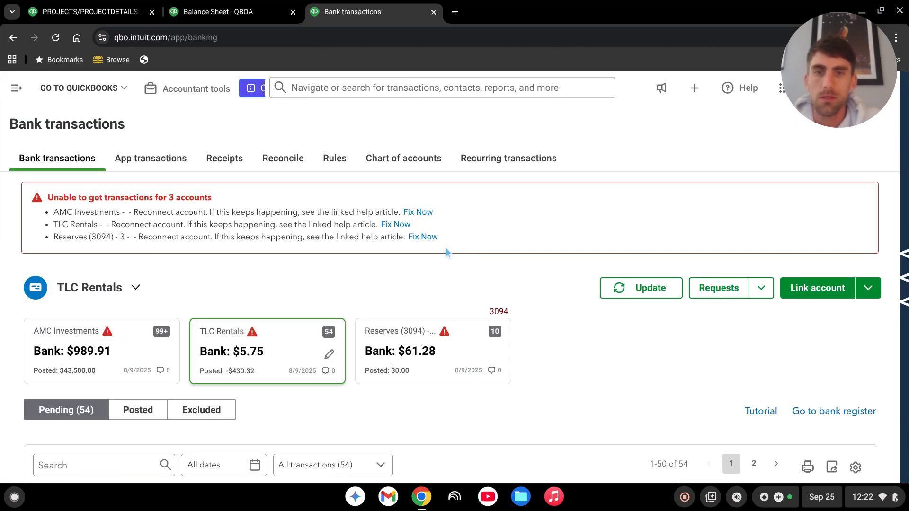
scroll(355, 319, "down", 3)
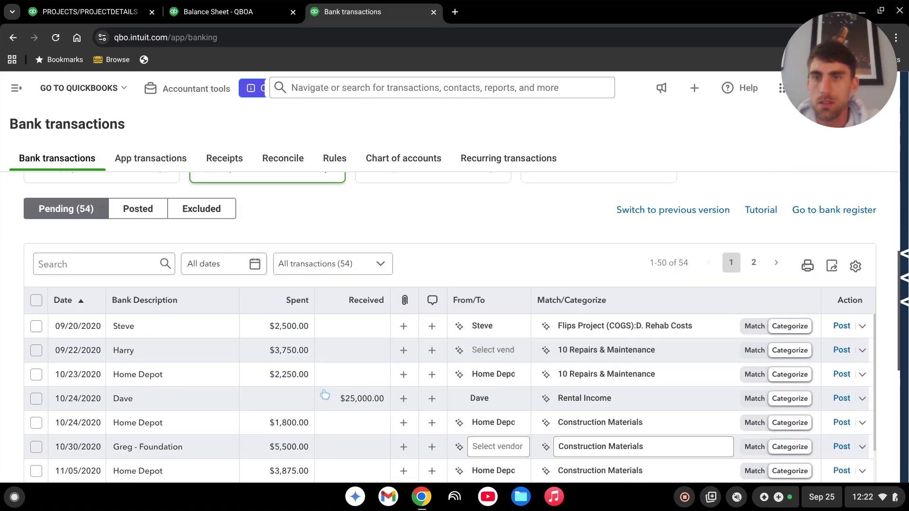
scroll(312, 398, "down", 5)
scroll(313, 397, "up", 2)
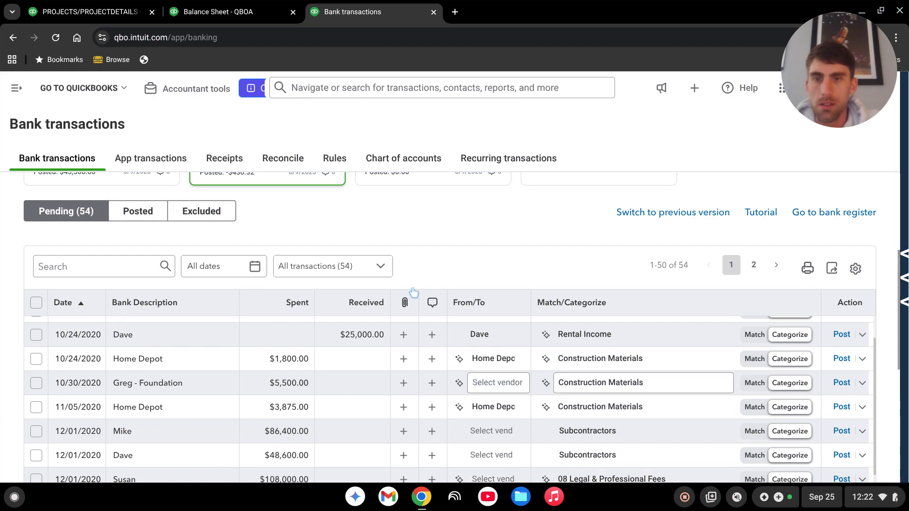
scroll(328, 382, "down", 2)
scroll(327, 384, "up", 2)
scroll(230, 411, "up", 2)
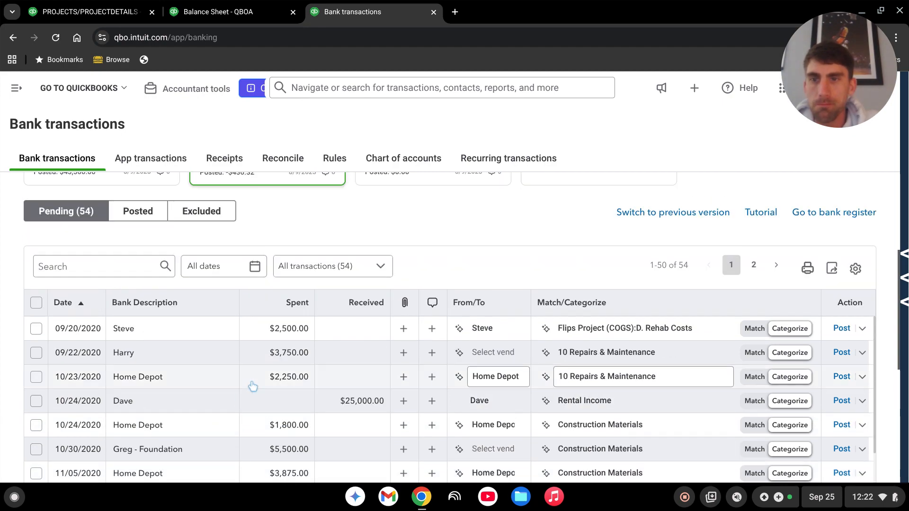
scroll(314, 373, "down", 2)
scroll(314, 373, "up", 2)
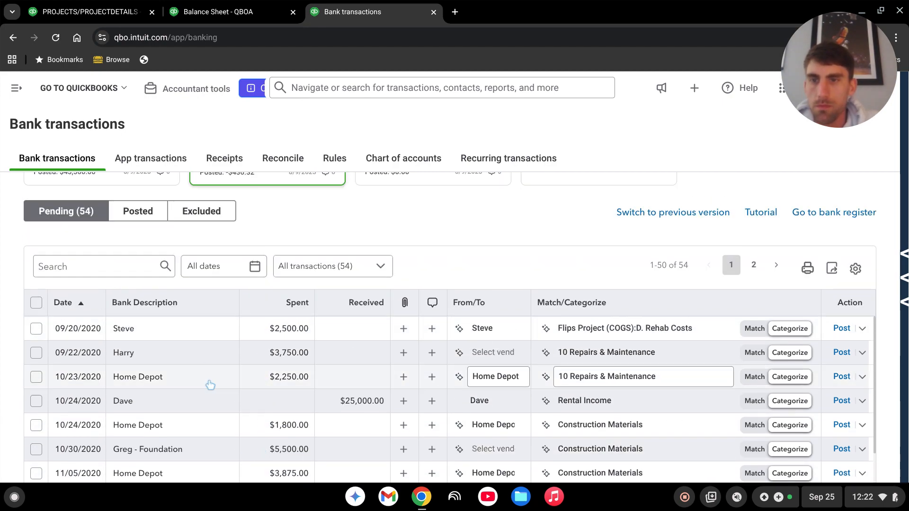
Step: Assign the 10/24/2020 $25,000 deposit to the lender's Private/Hard Money Loan sub-account and post it
left_click(201, 411)
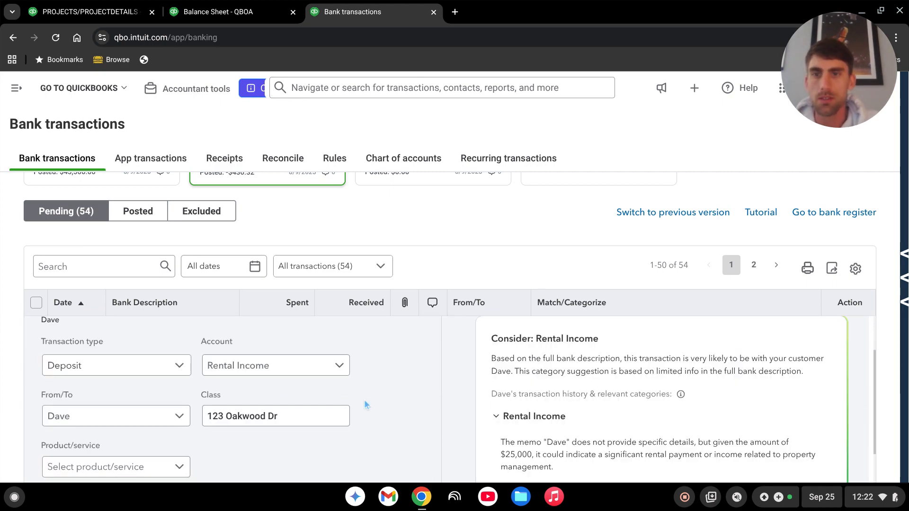
left_click(271, 365)
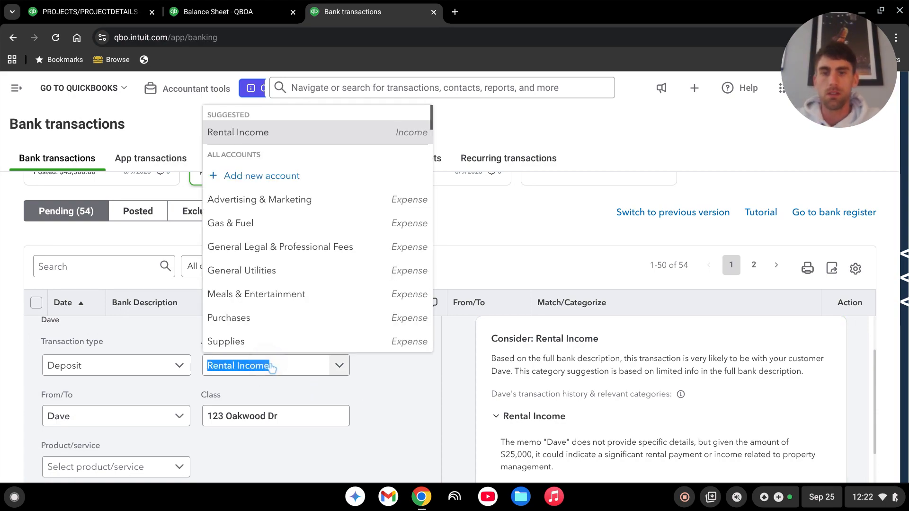
type("dave")
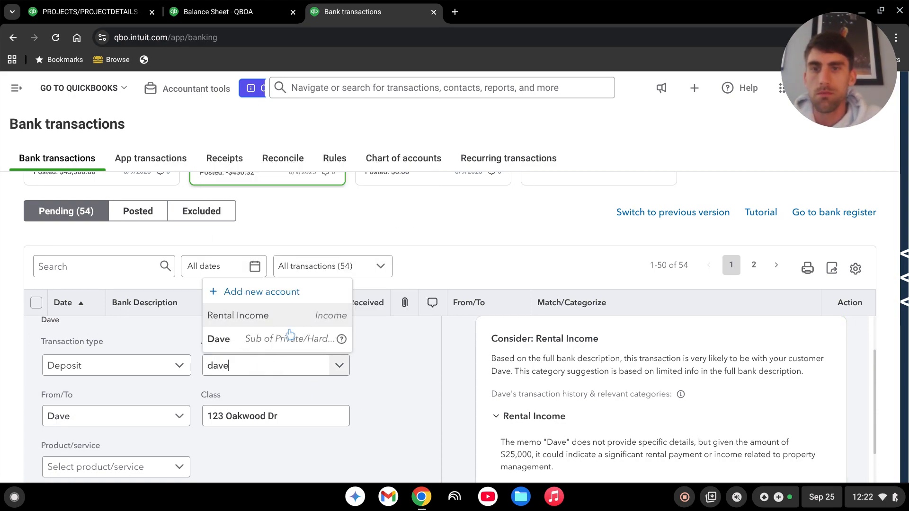
left_click(297, 339)
scroll(405, 365, "down", 1)
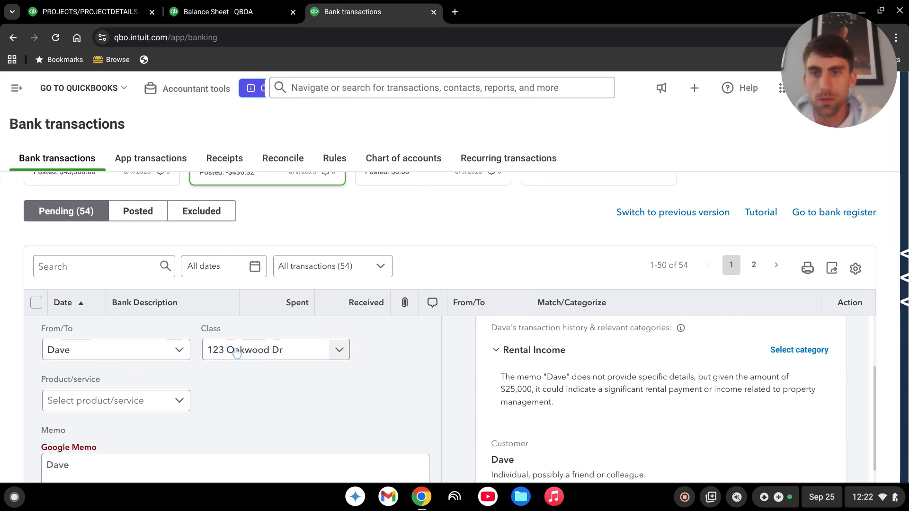
scroll(373, 382, "down", 5)
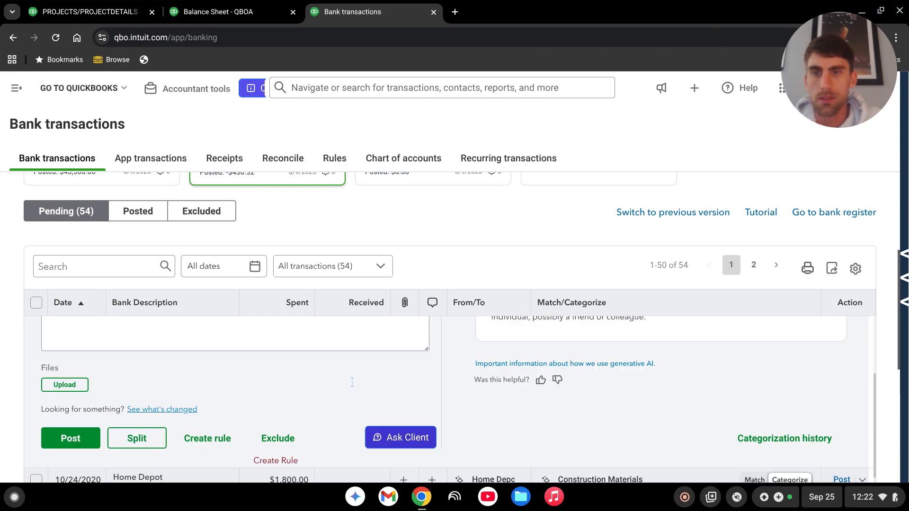
left_click(71, 398)
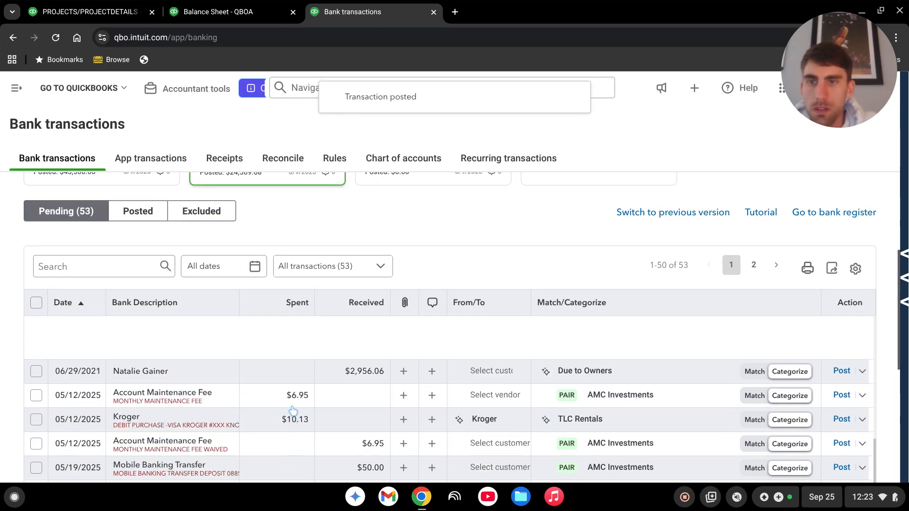
Step: Open the pending 10/30/2020 $5,500 foundation expense and select the contractor from its bank description as the vendor
scroll(307, 412, "up", 3)
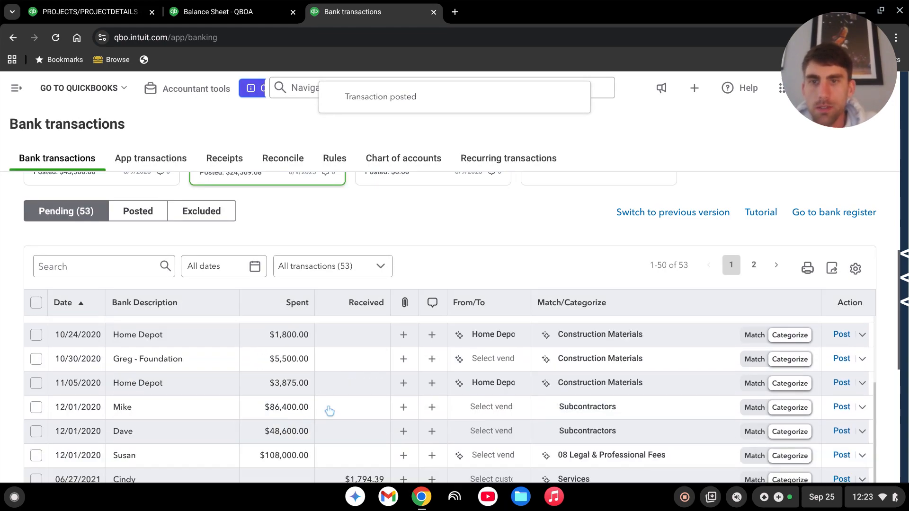
scroll(329, 410, "up", 3)
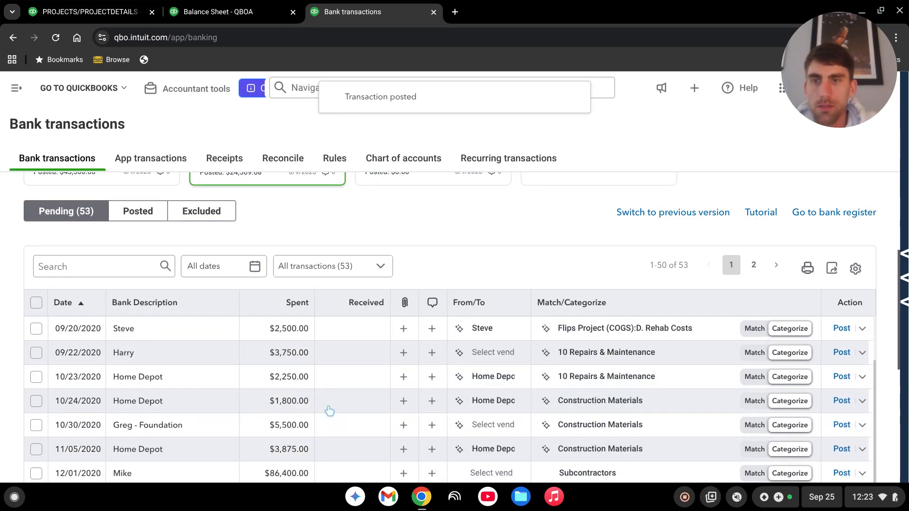
left_click(224, 429)
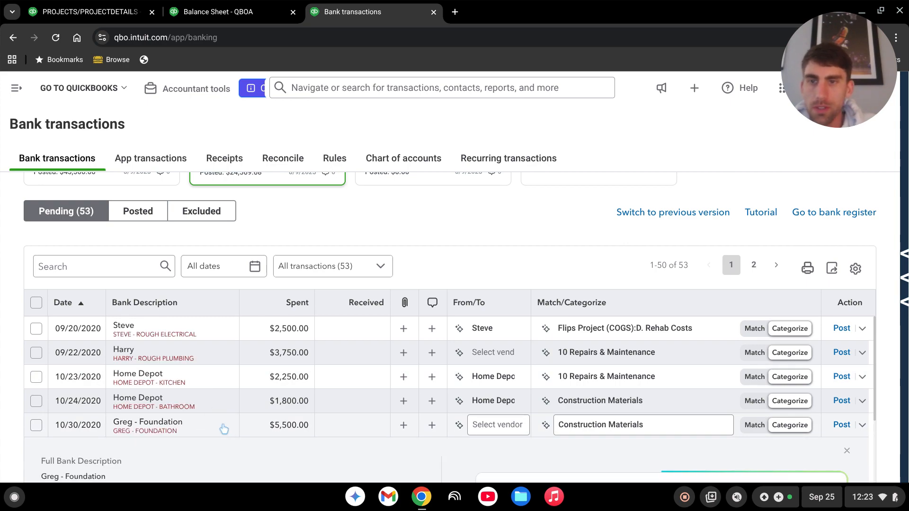
scroll(235, 371, "down", 1)
scroll(236, 371, "down", 3)
scroll(245, 369, "up", 1)
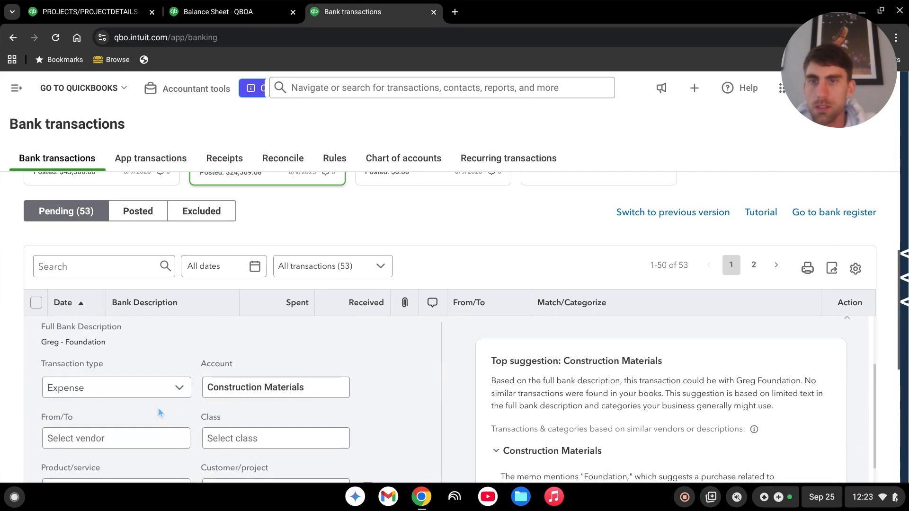
left_click(129, 447)
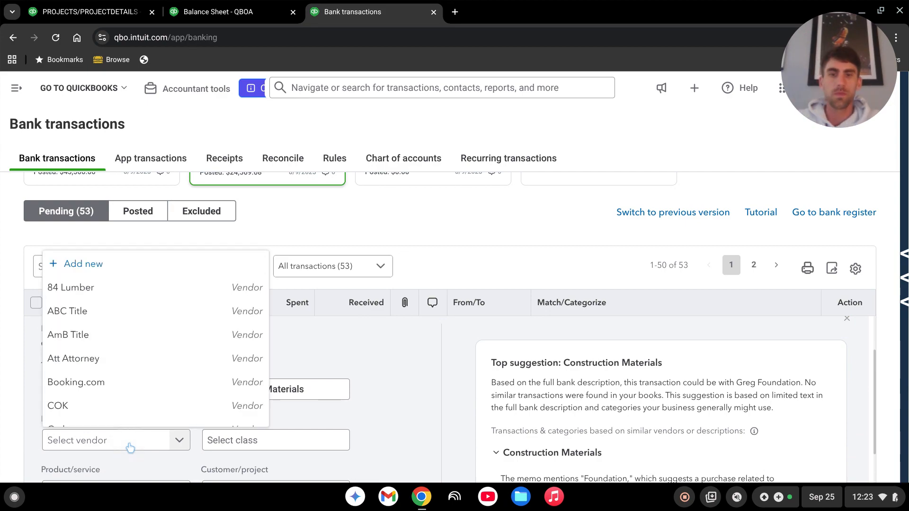
type("greg")
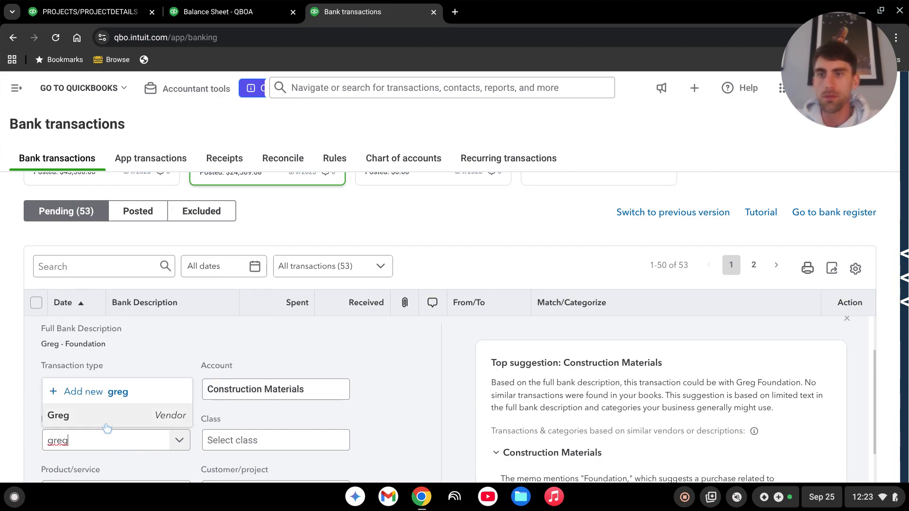
left_click(106, 417)
scroll(410, 384, "down", 3)
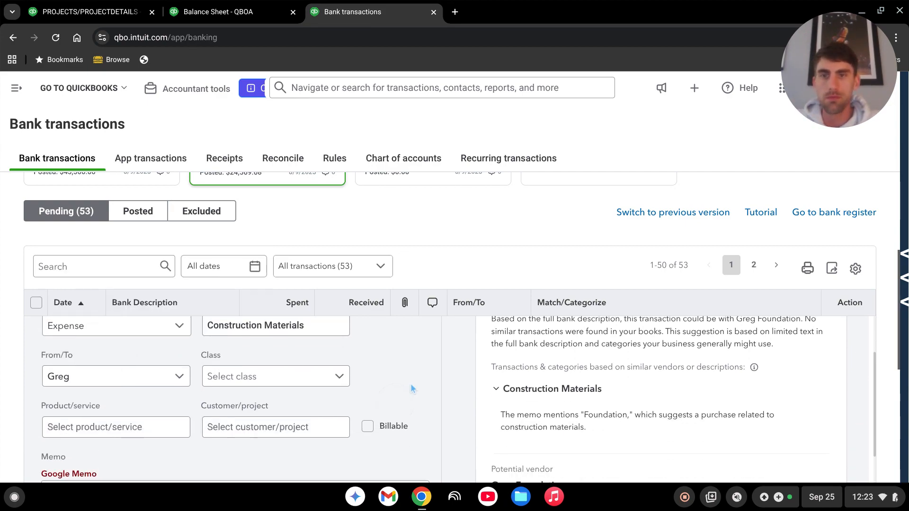
Step: Assign the foundation expense to class 123 Oakwood Dr, product/service Excavation, Foundation & Grading and project 123 Oakwood Dr - Flip, and post it
scroll(290, 330, "up", 2)
left_click(282, 374)
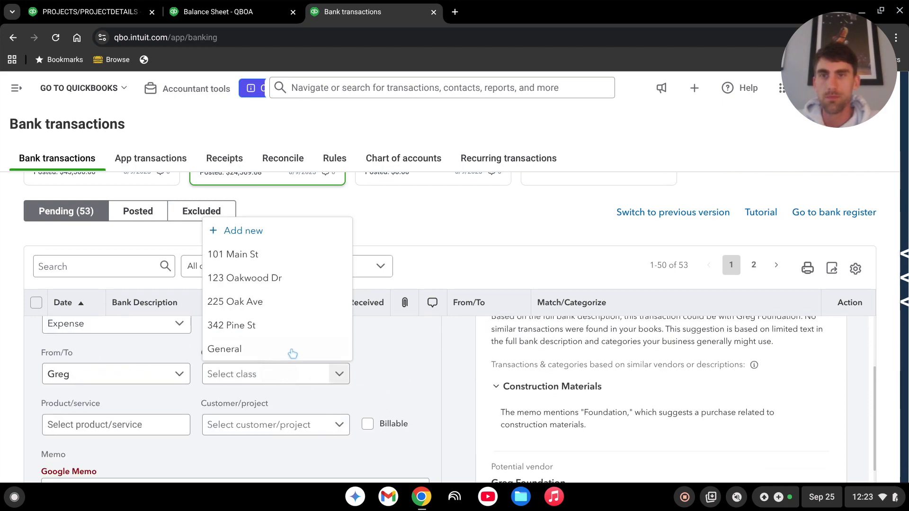
left_click(254, 278)
left_click(124, 425)
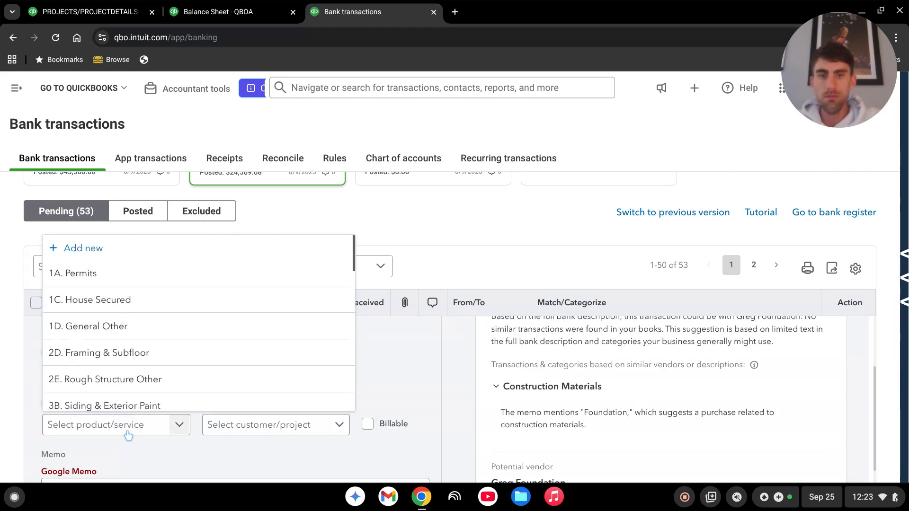
type("found")
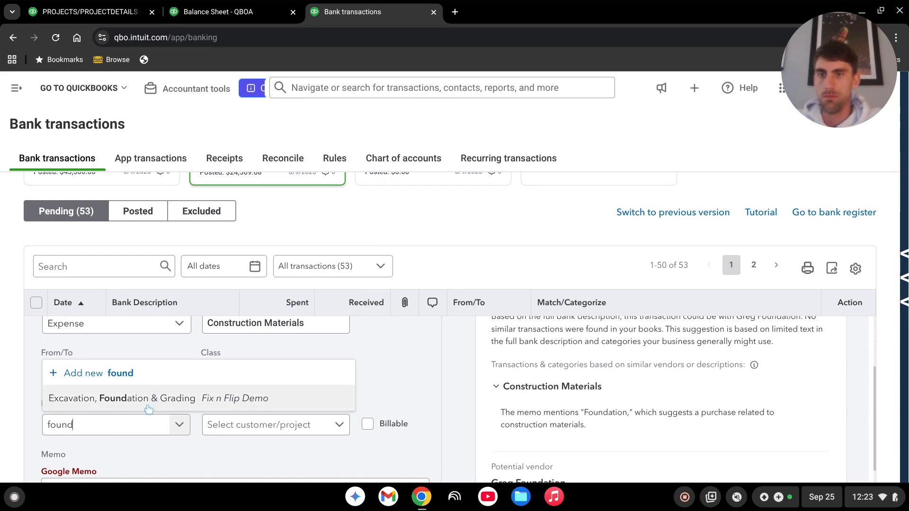
left_click(157, 403)
left_click(302, 425)
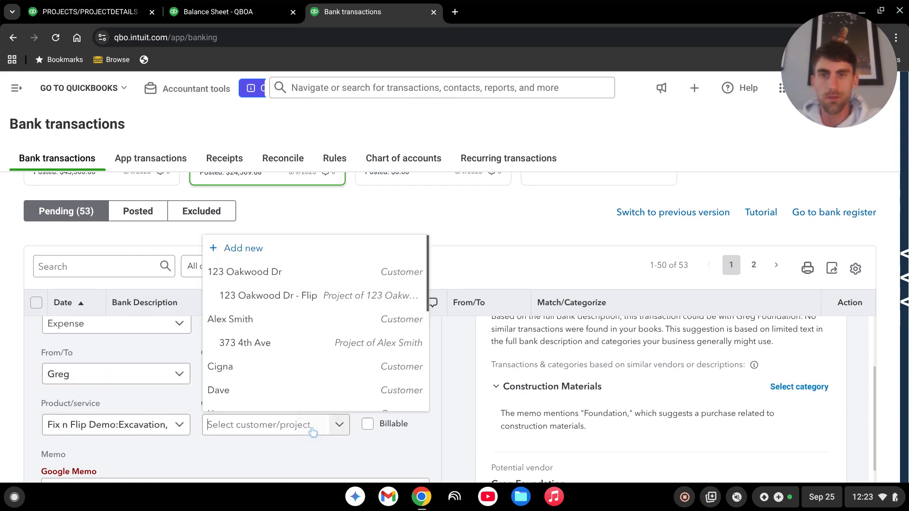
left_click(268, 296)
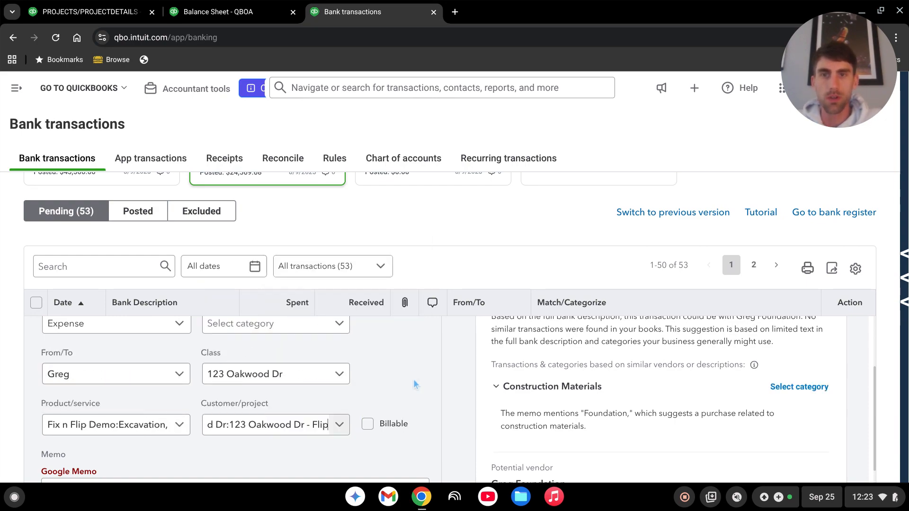
scroll(403, 381, "down", 2)
scroll(399, 385, "down", 3)
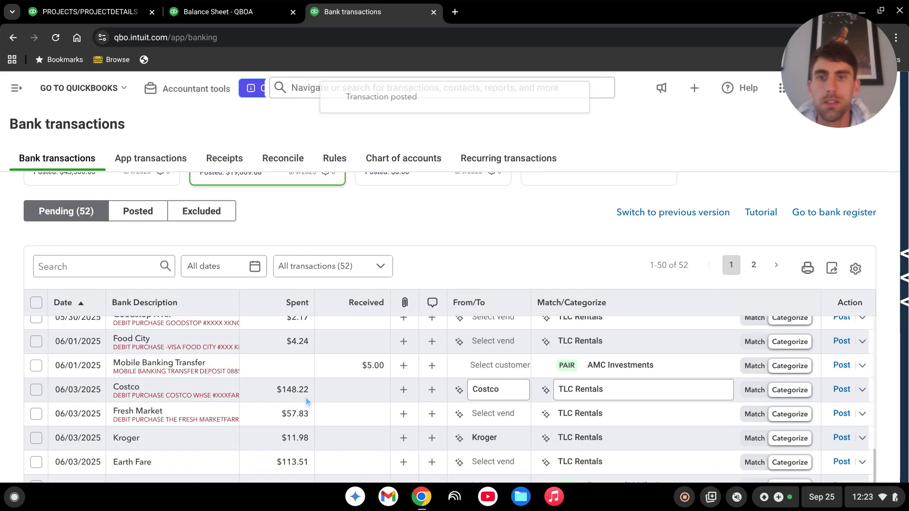
scroll(297, 404, "up", 10)
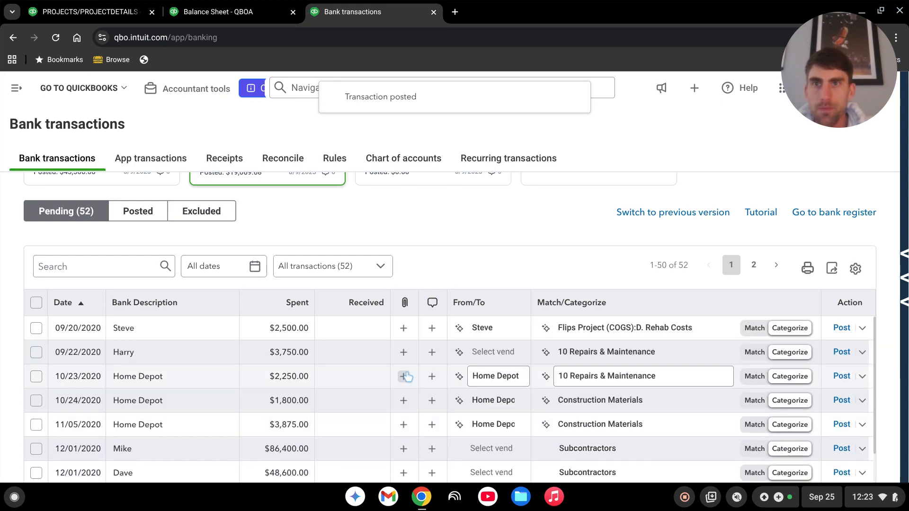
Step: Switch to the 2020 Balance Sheet, refresh it, and review the TLC Rentals bank balance, Private/Hard Money Loan sub-accounts and equity
left_click(230, 14)
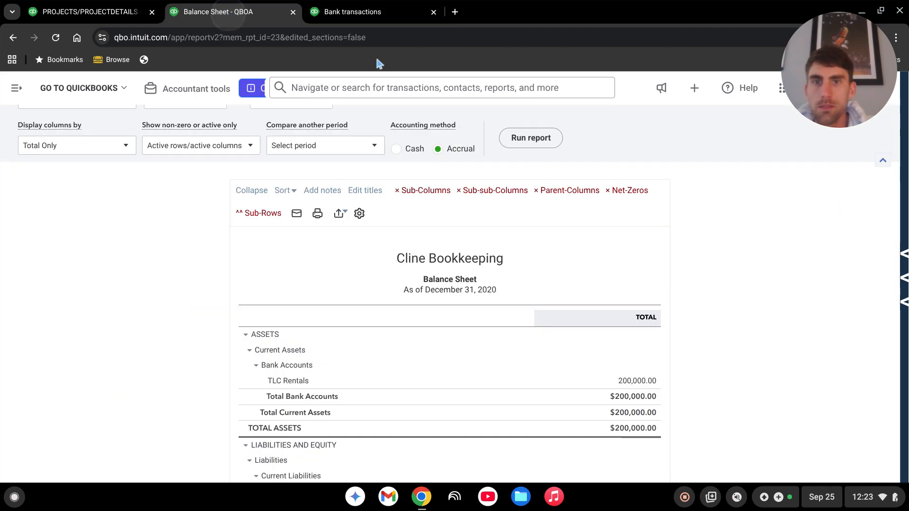
left_click(55, 37)
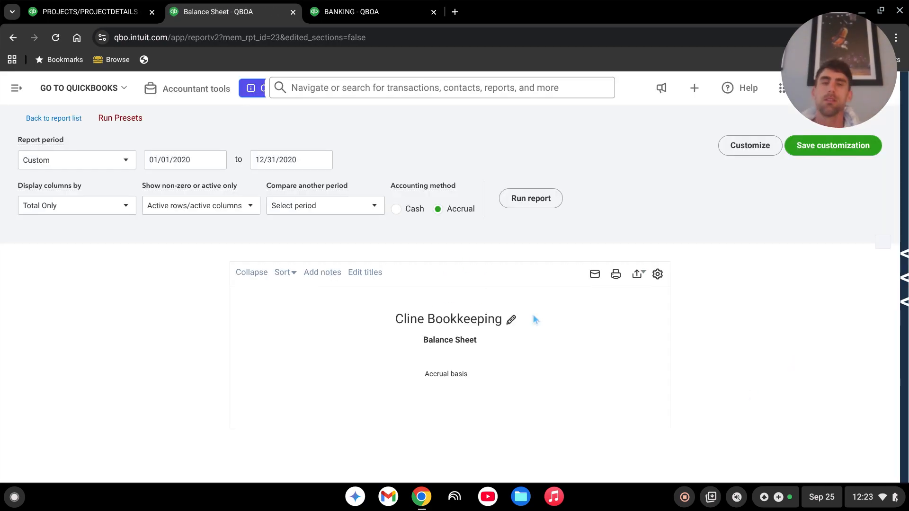
scroll(533, 314, "down", 3)
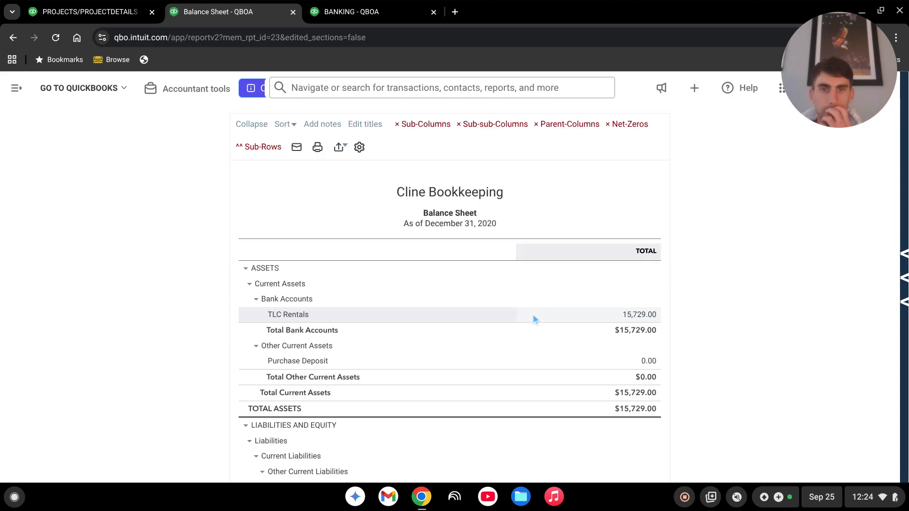
scroll(570, 283, "down", 3)
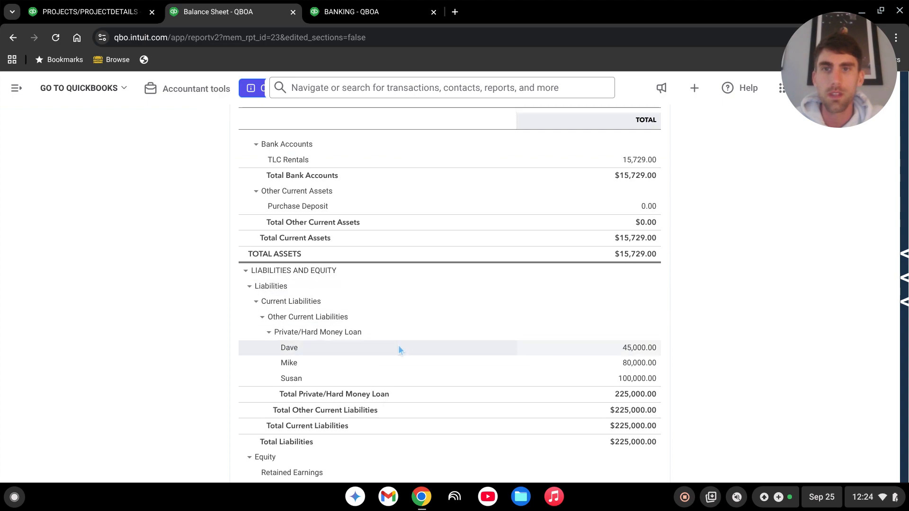
scroll(640, 390, "down", 4)
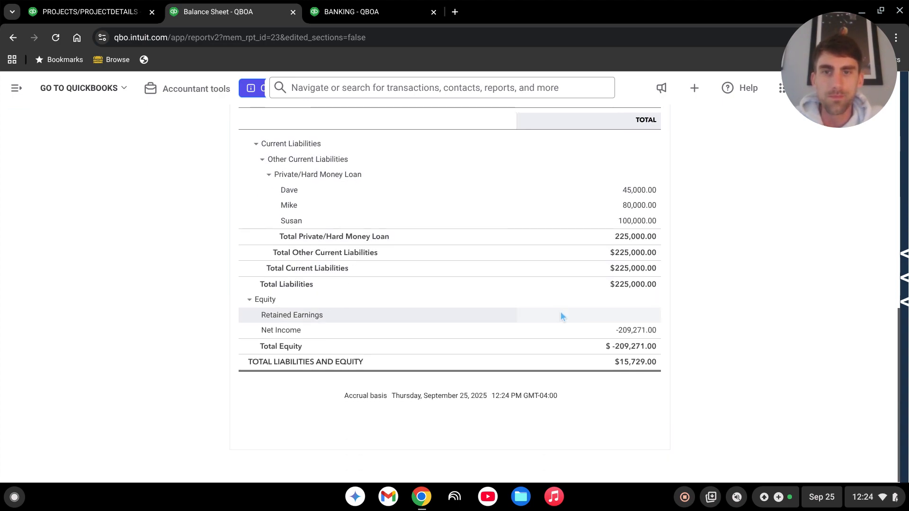
Step: Drill into the Balance Sheet's Net Income to review the 2020 Flips Project (COGS) costs, and switch that Profit and Loss report to classic view
left_click(649, 334)
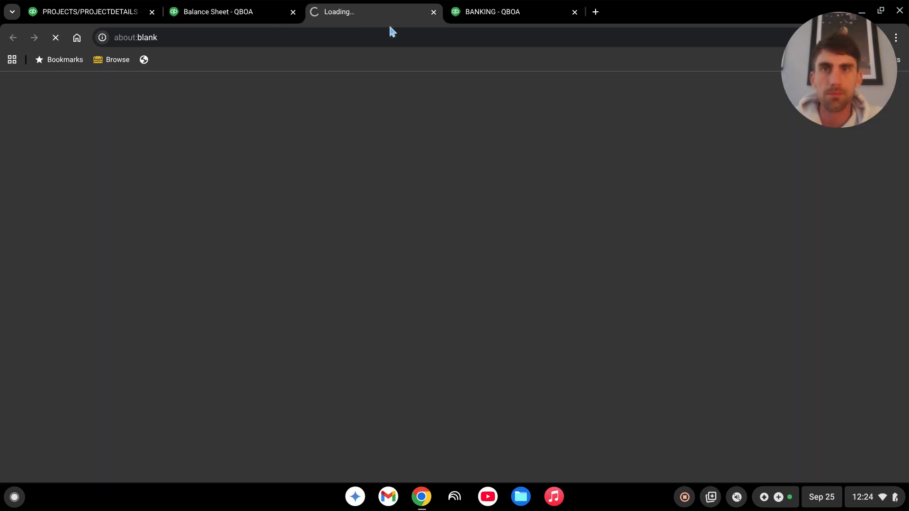
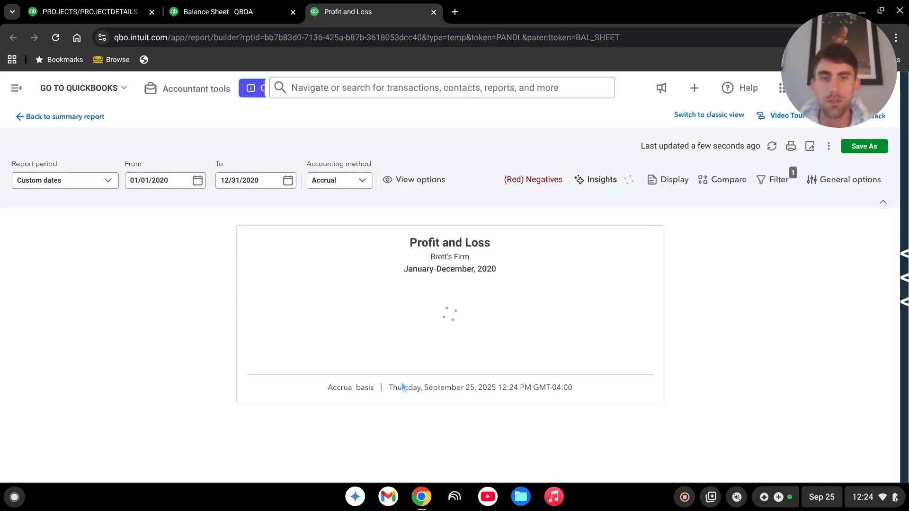
scroll(554, 396, "down", 5)
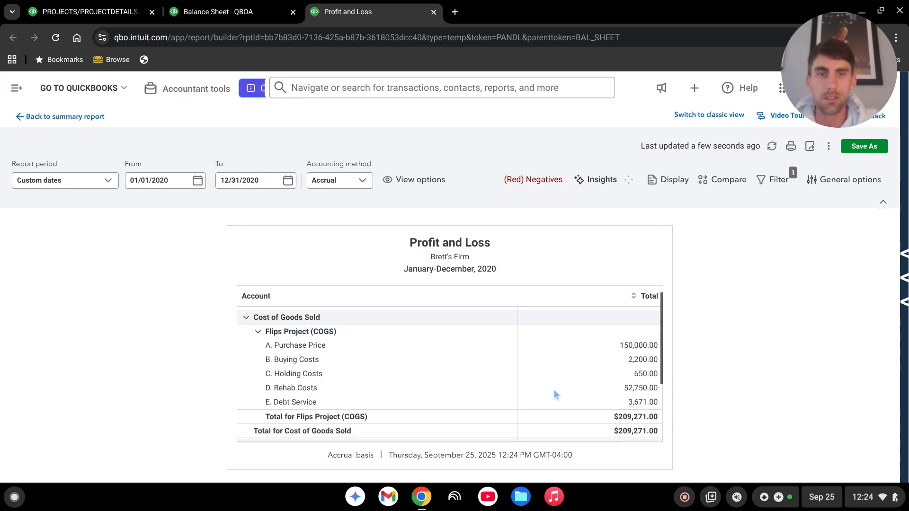
scroll(540, 325, "up", 3)
scroll(562, 360, "down", 3)
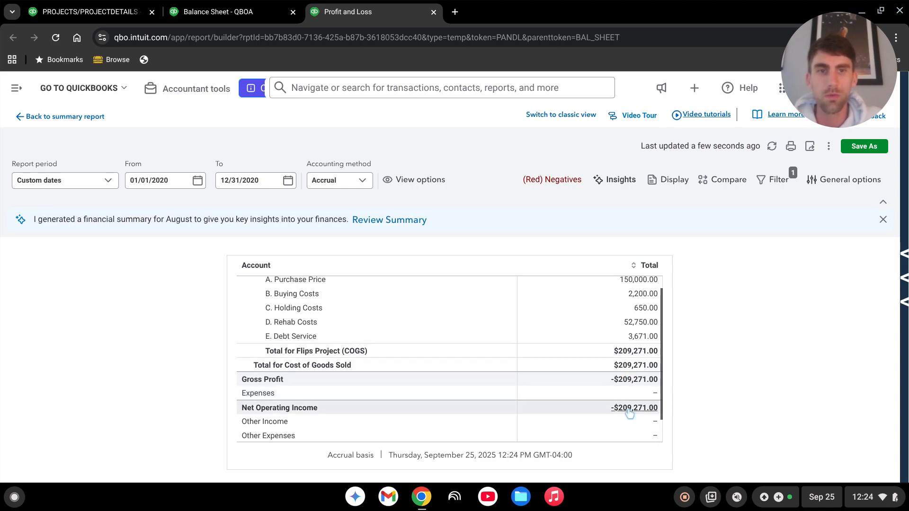
scroll(615, 383, "up", 3)
scroll(615, 382, "up", 1)
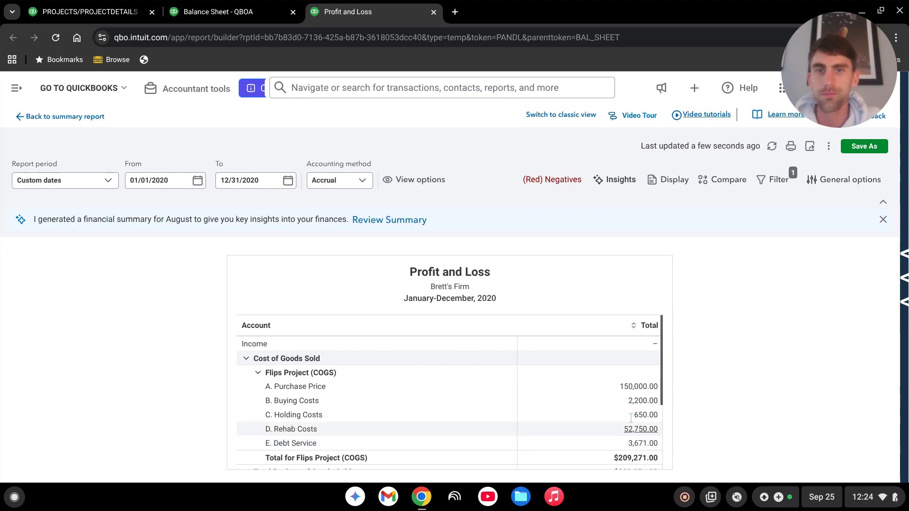
left_click(571, 115)
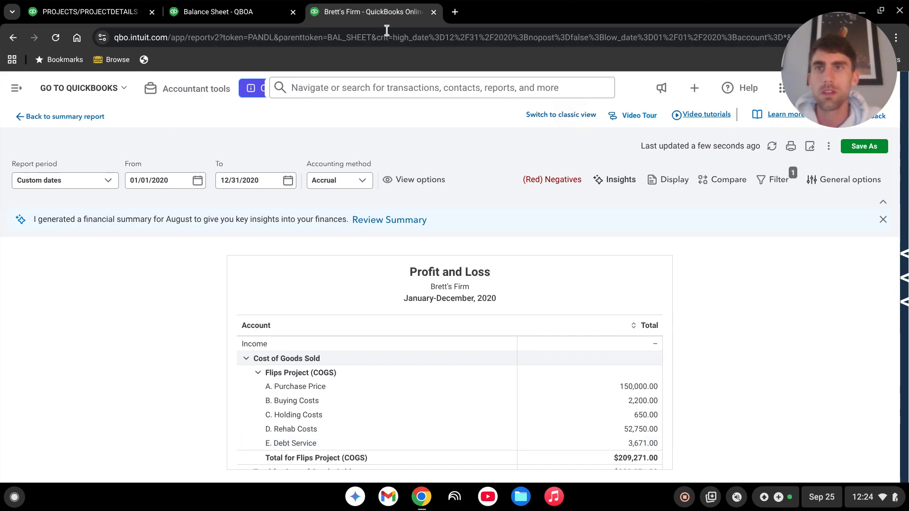
Step: Return to the 123 Oakwood Dr - Flip project, start a new journal entry, and date it 12/05/2020
left_click(81, 11)
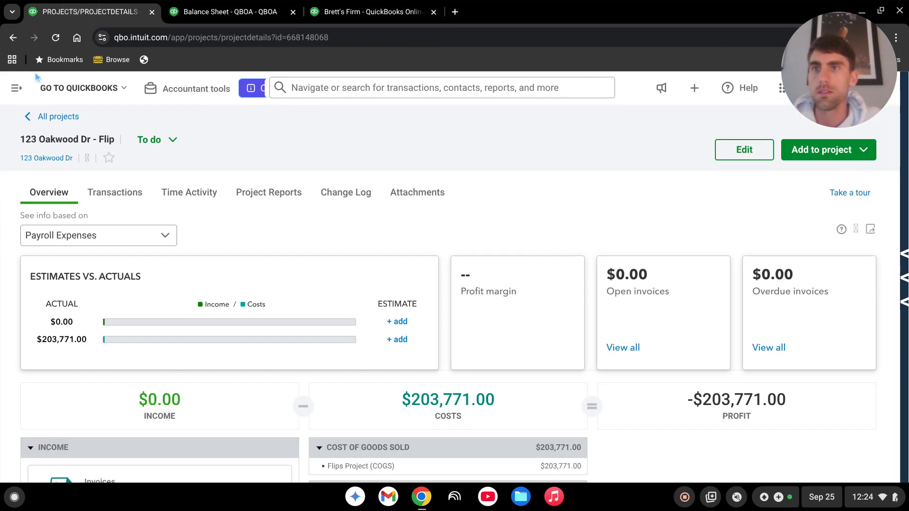
left_click(17, 89)
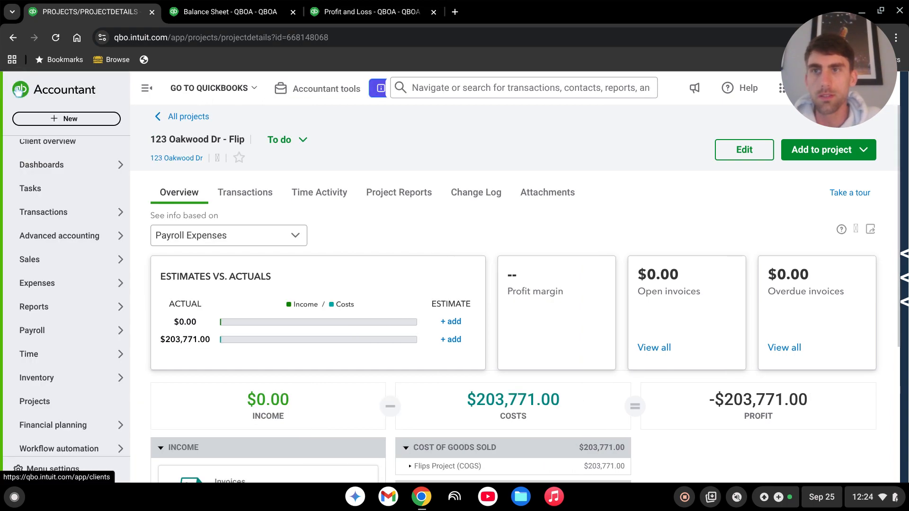
left_click(75, 120)
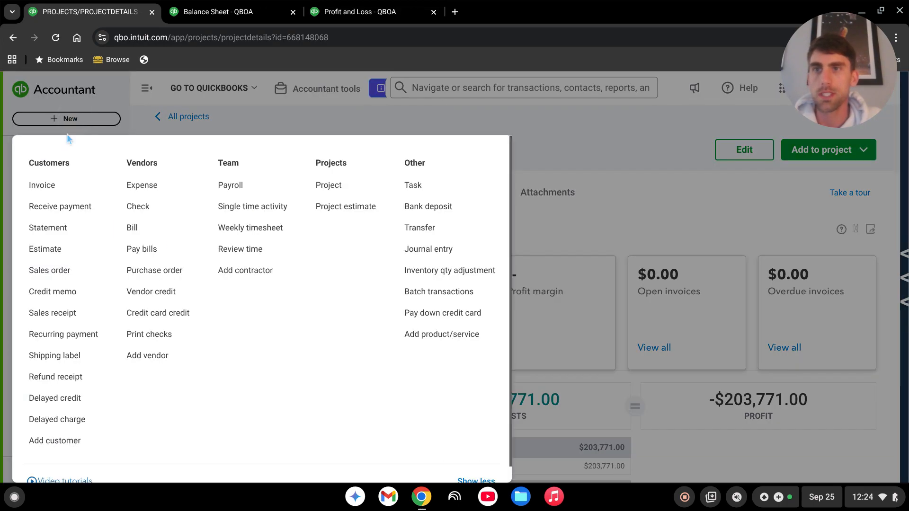
left_click(420, 251)
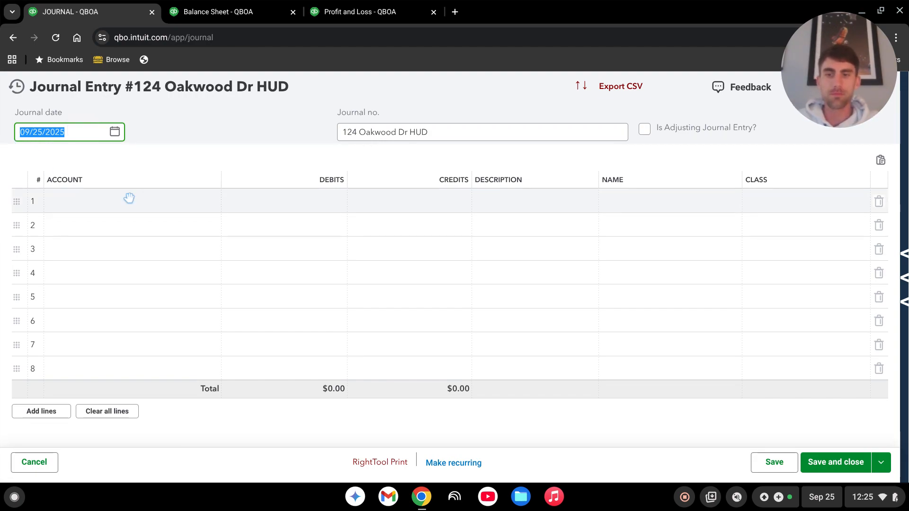
type("12/")
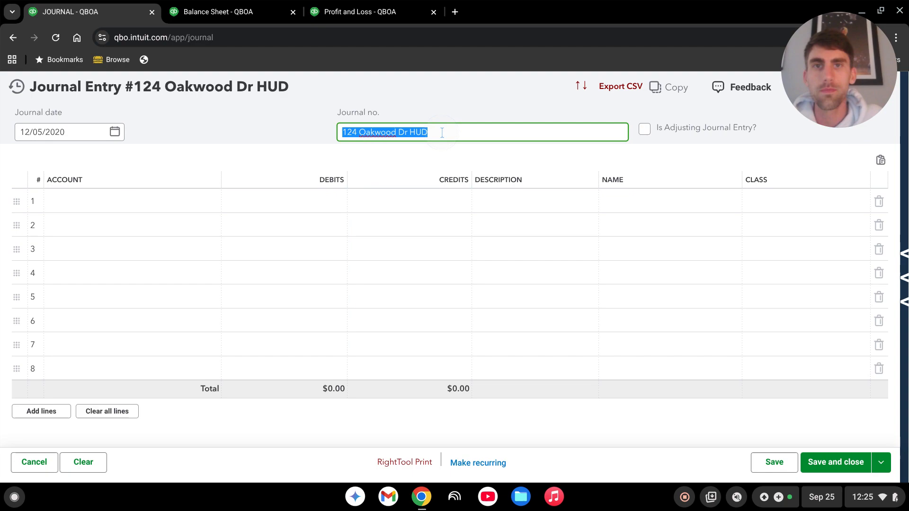
Step: Change the ending of the journal number so it reads 124 Oakwood Dr Sale
left_click(442, 133)
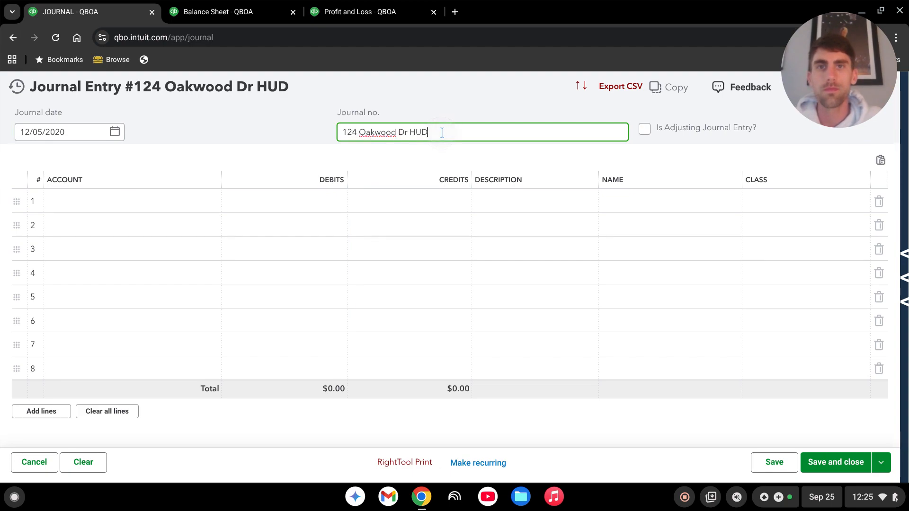
key("BackSpace")
key("BackSpace")
key("BackSpace")
key("BackSpace")
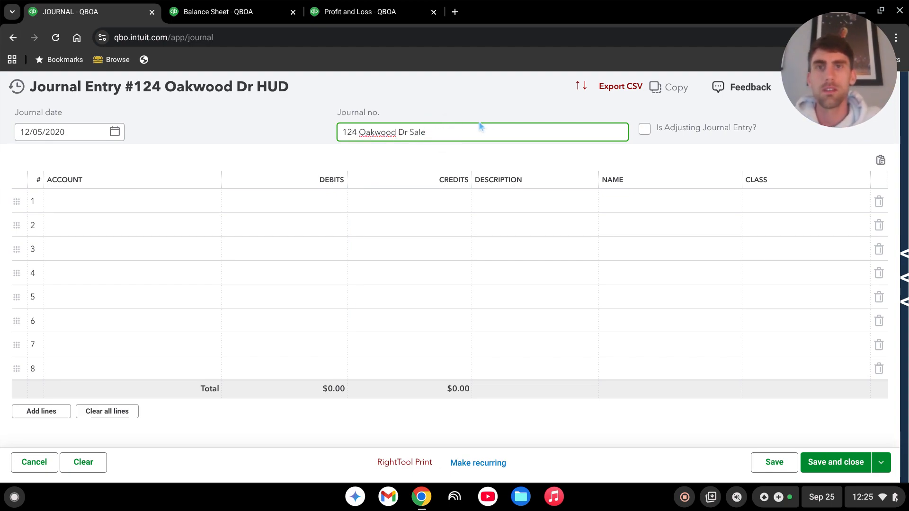
Step: Set the account on the journal entry's first line to Flips - Sales Price
left_click(164, 206)
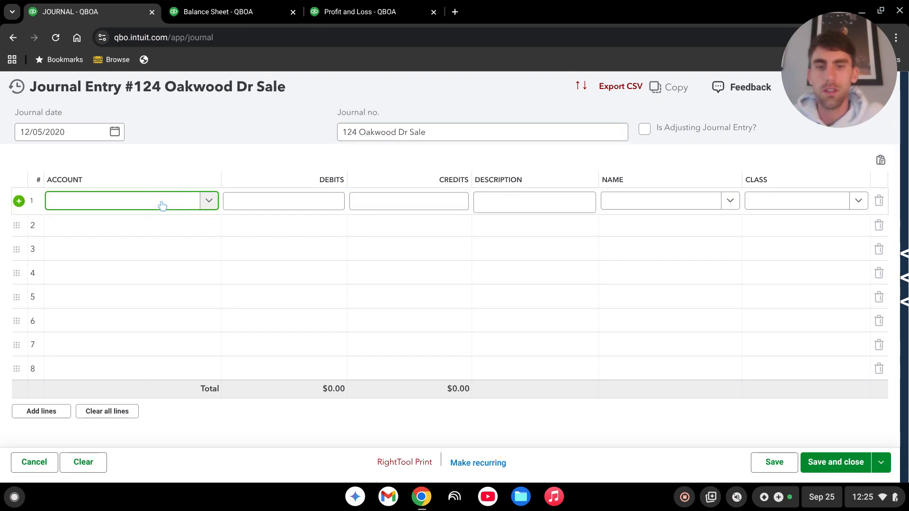
type("sale")
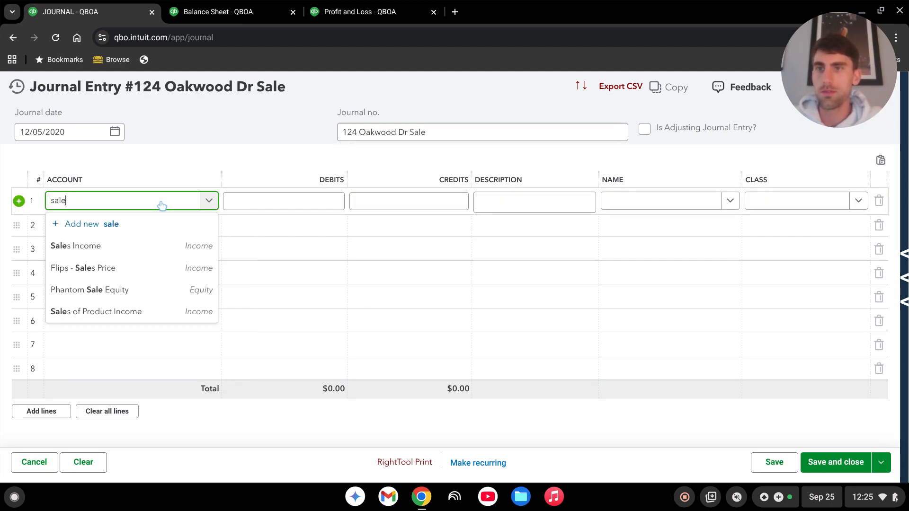
left_click(115, 275)
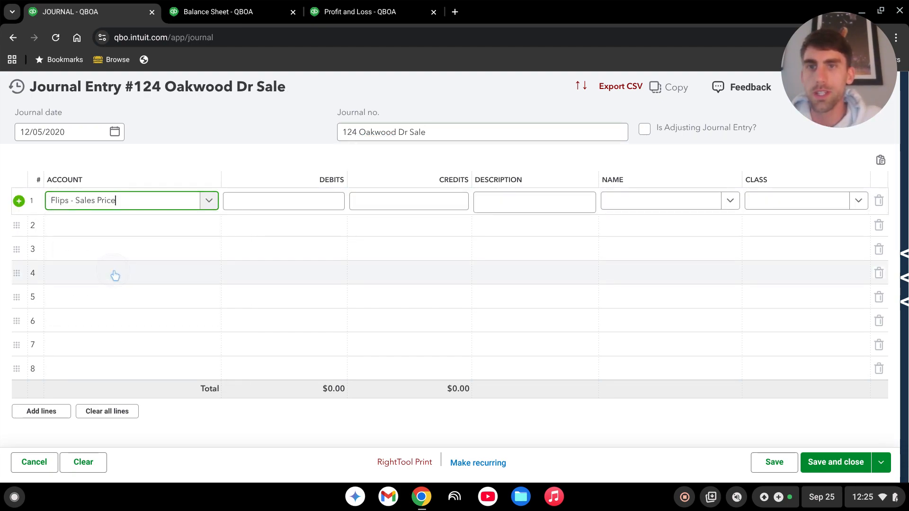
Step: Credit 450,000 on the Flips - Sales Price line, with the 123 Oakwood Dr - Flip project as name and class 123 Oakwood Dr
left_click(407, 198)
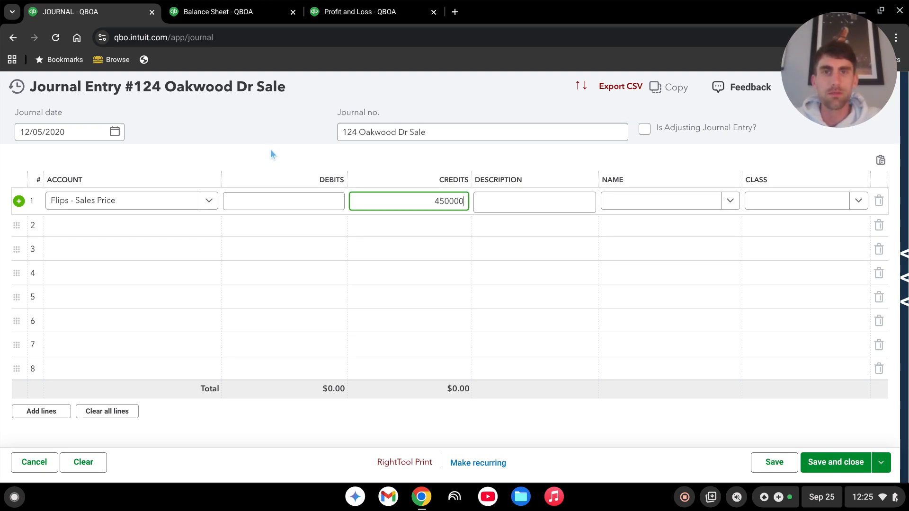
key("Tab")
key("Tab")
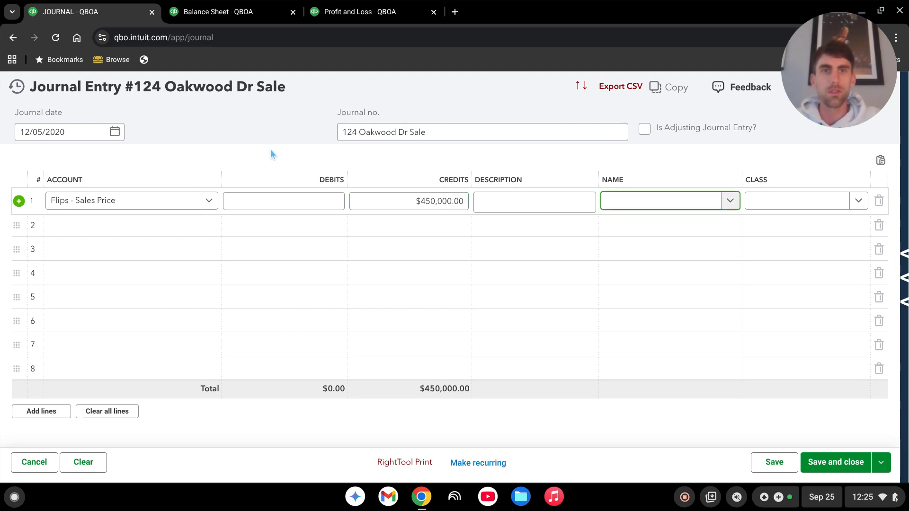
type("123")
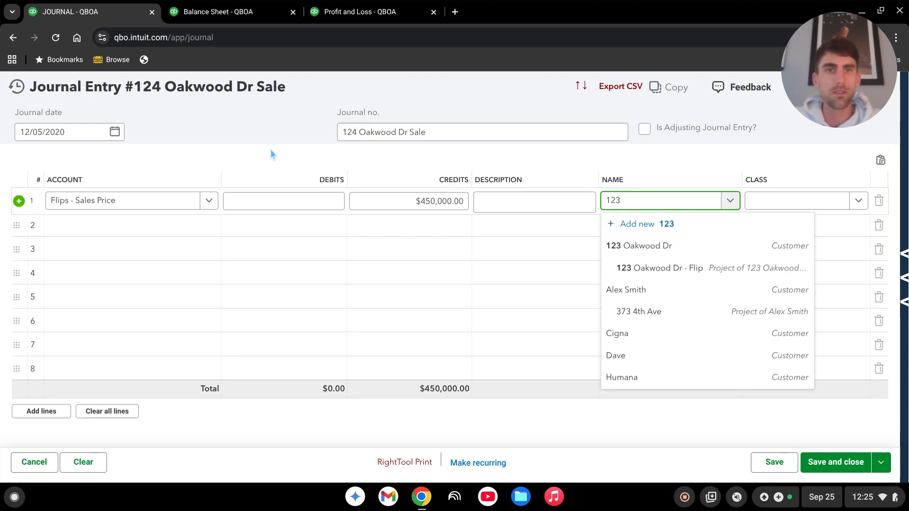
left_click(674, 269)
left_click(808, 207)
type("123")
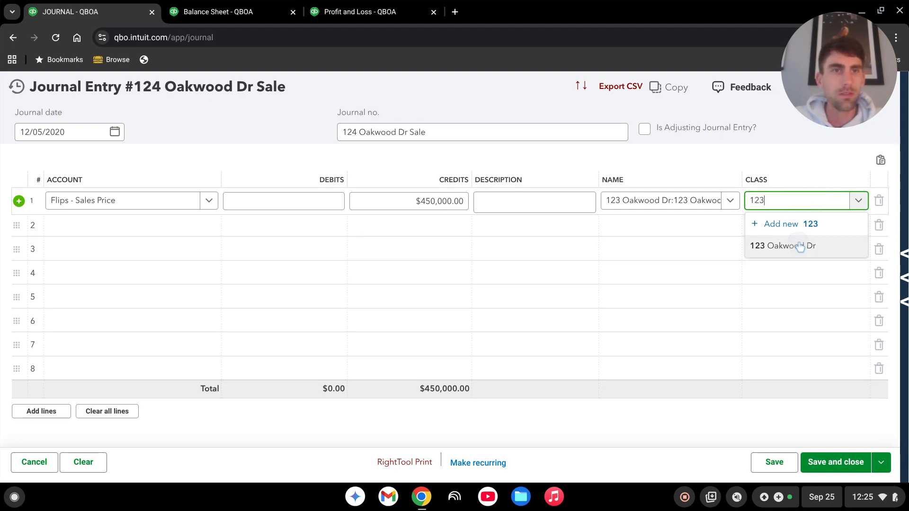
left_click(806, 254)
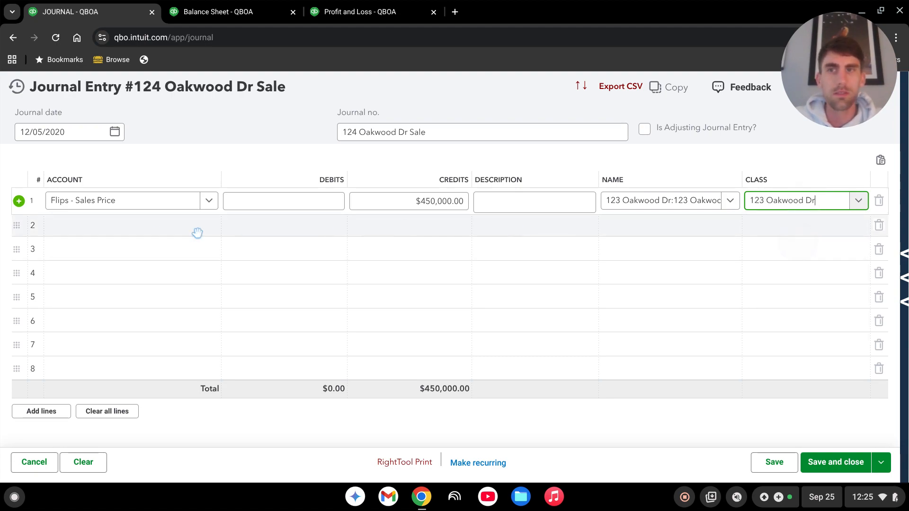
Step: Add a second line for F. Selling Costs and debit it 8% of the 450,000 sales price
left_click(131, 231)
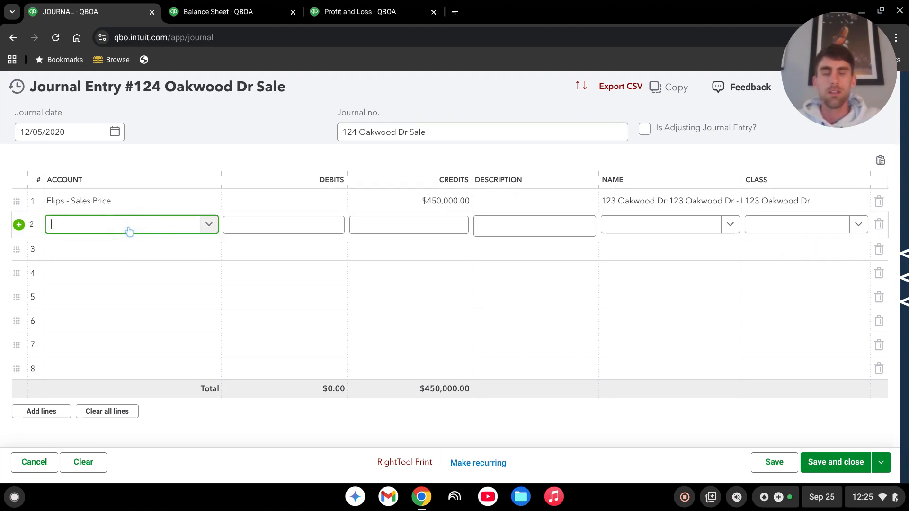
type("selling")
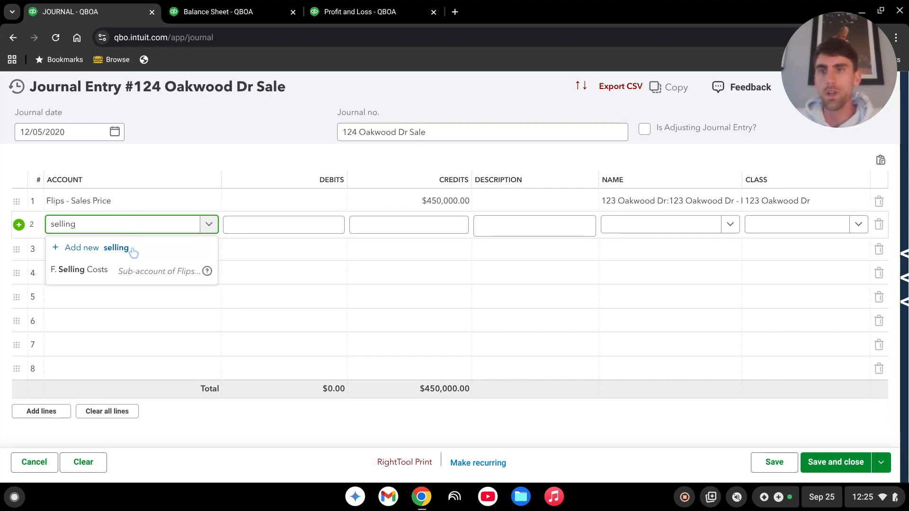
left_click(155, 280)
left_click(318, 224)
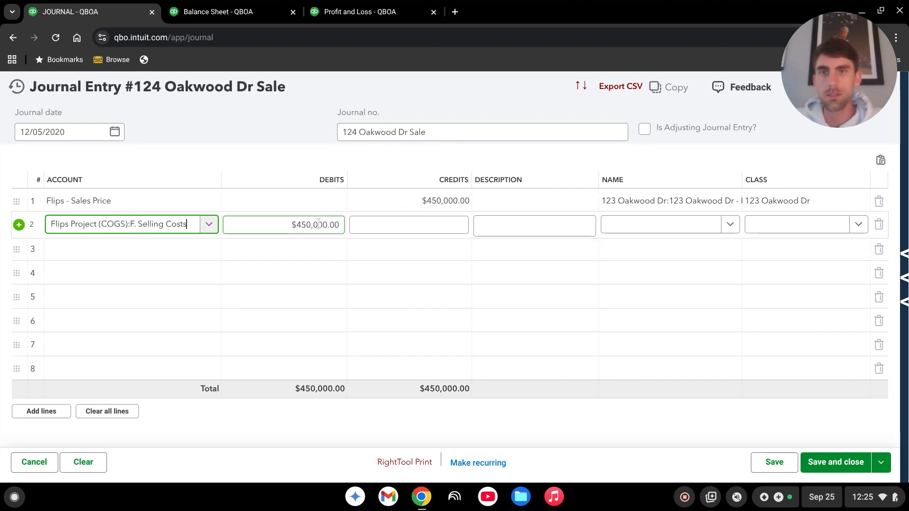
left_click(318, 225)
left_click(339, 229)
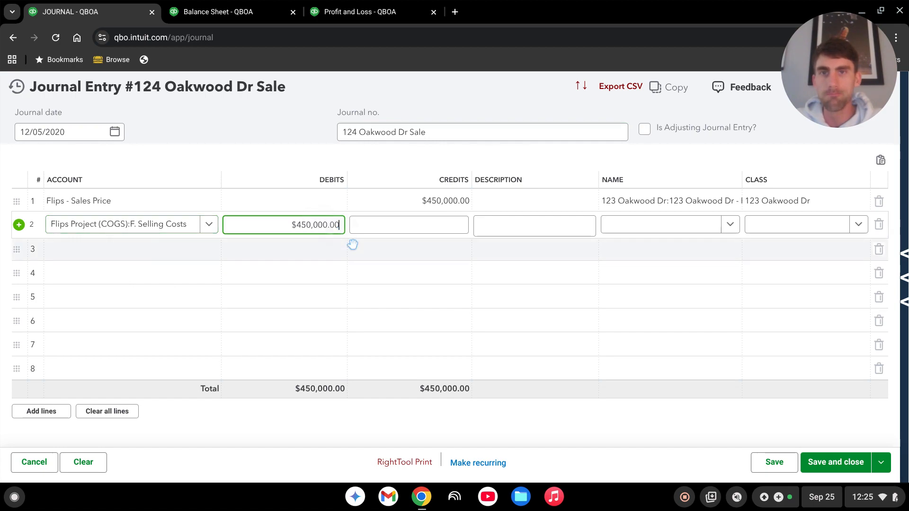
type("*")
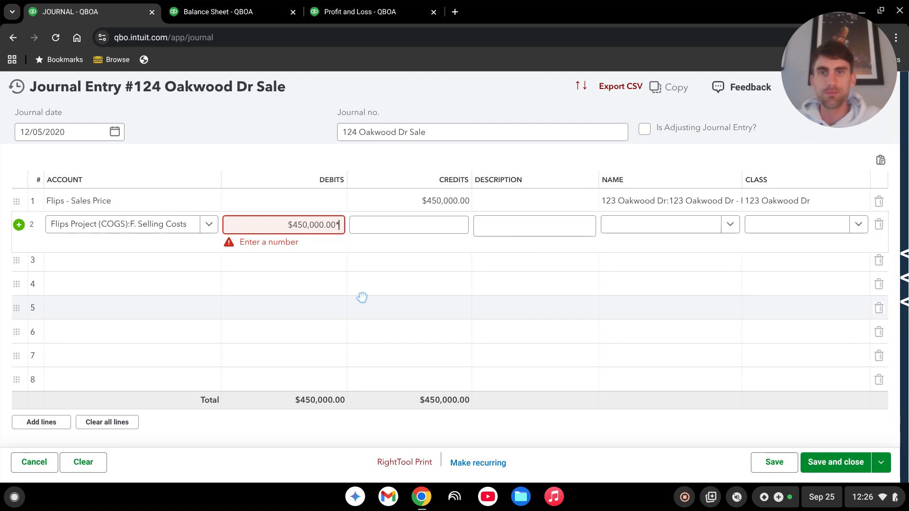
type(".08")
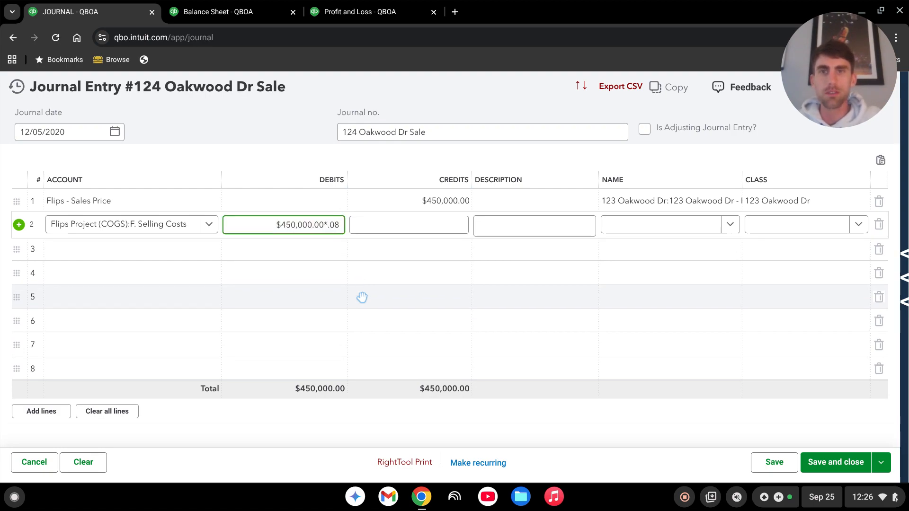
key("Tab")
key("Tab")
key("Tab")
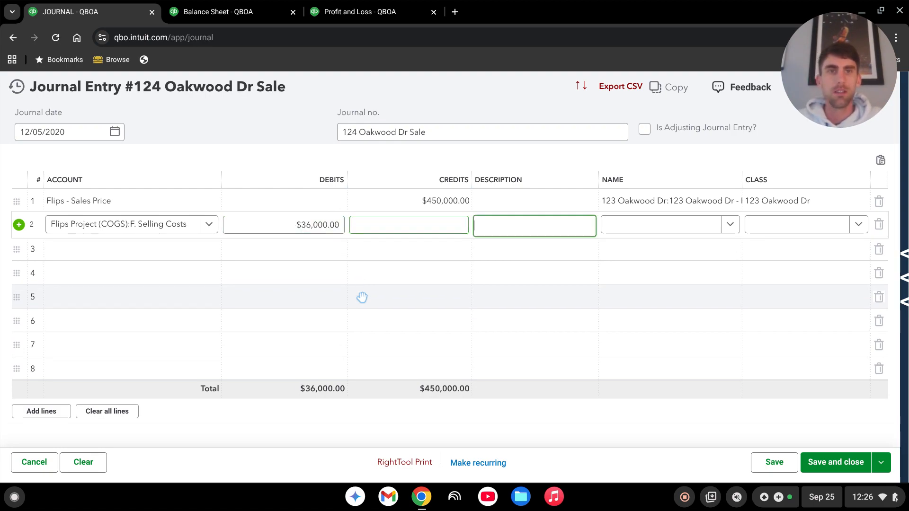
Step: Assign the Selling Costs line to the 123 Oakwood Dr - Flip project and the 123 Oakwood Dr class
type("123")
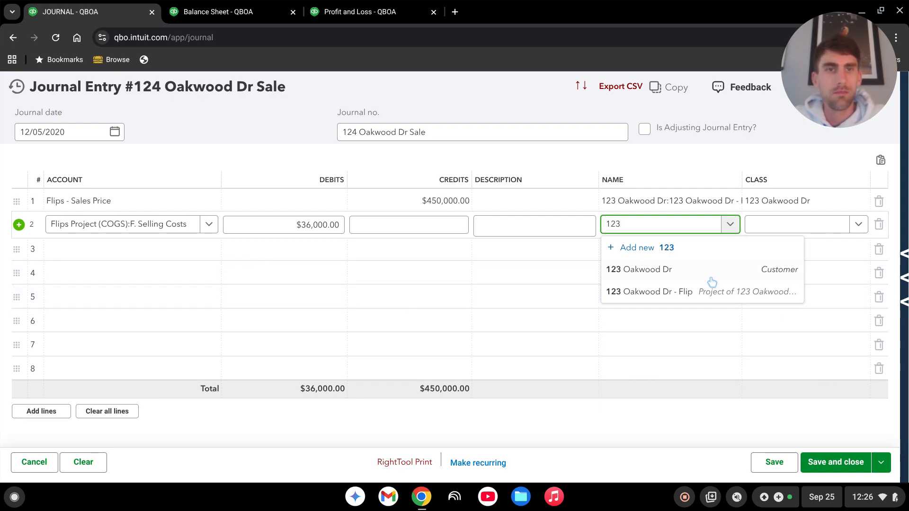
left_click(663, 291)
left_click(772, 230)
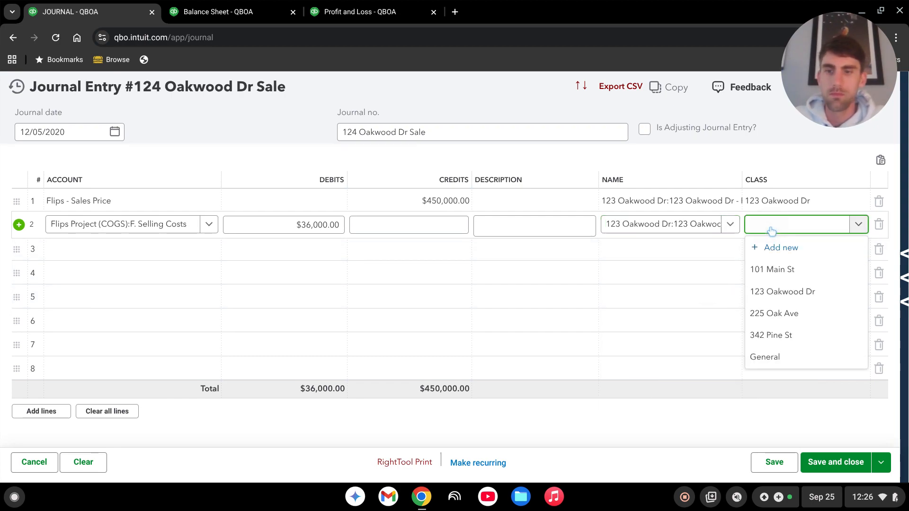
left_click(779, 292)
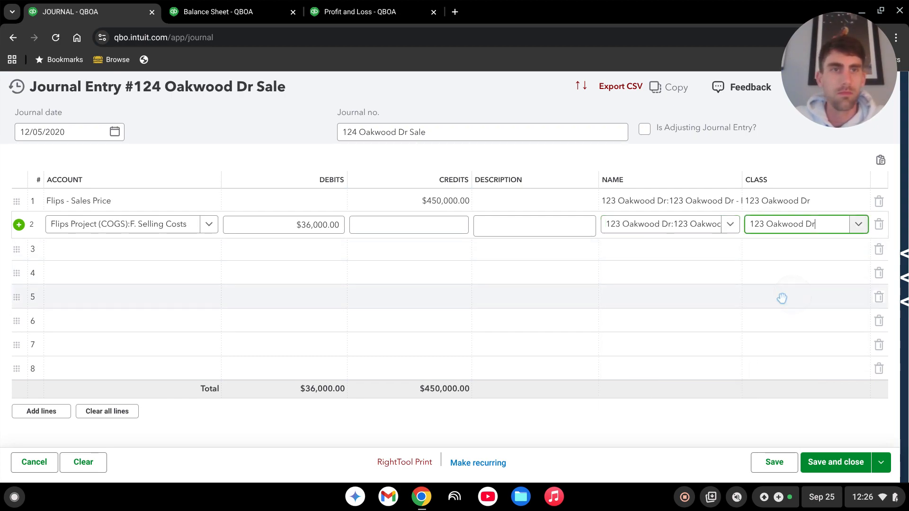
Step: Add a third line for Phantom Sale Equity with the balancing debit of $414,000.00
left_click(154, 249)
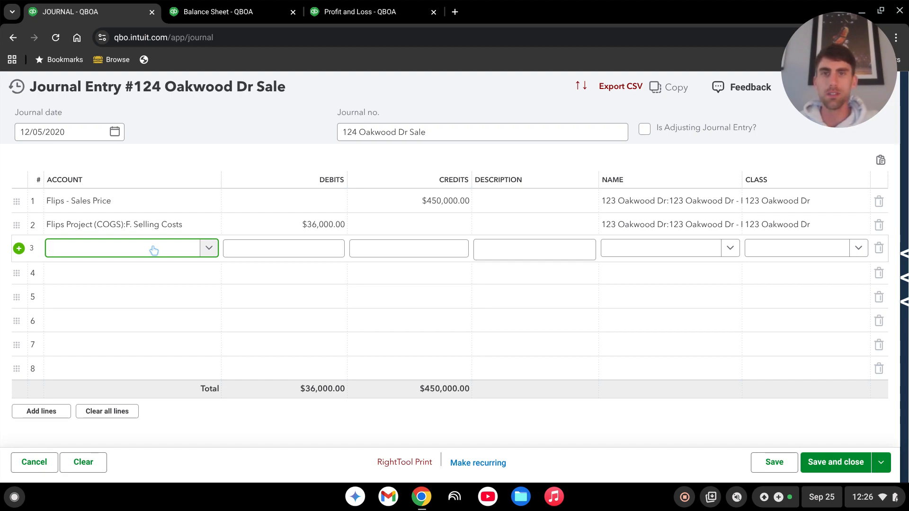
type("phan")
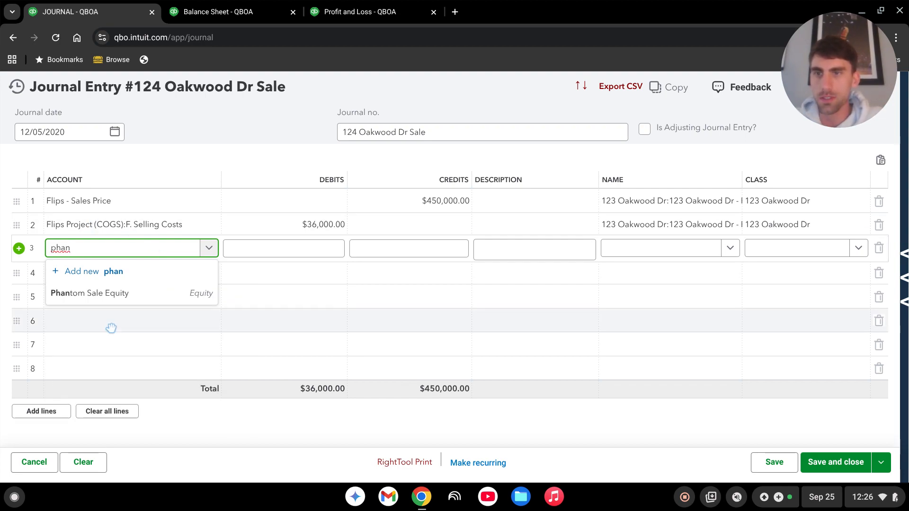
left_click(112, 300)
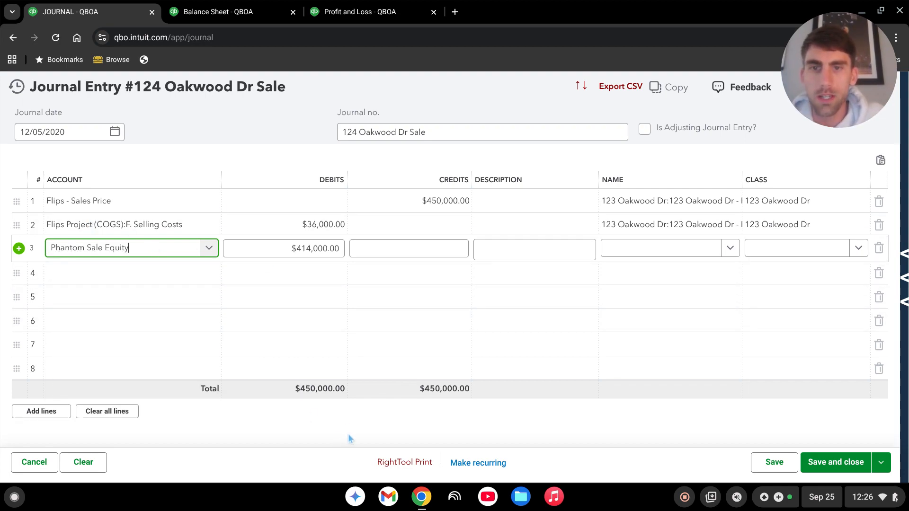
left_click(347, 432)
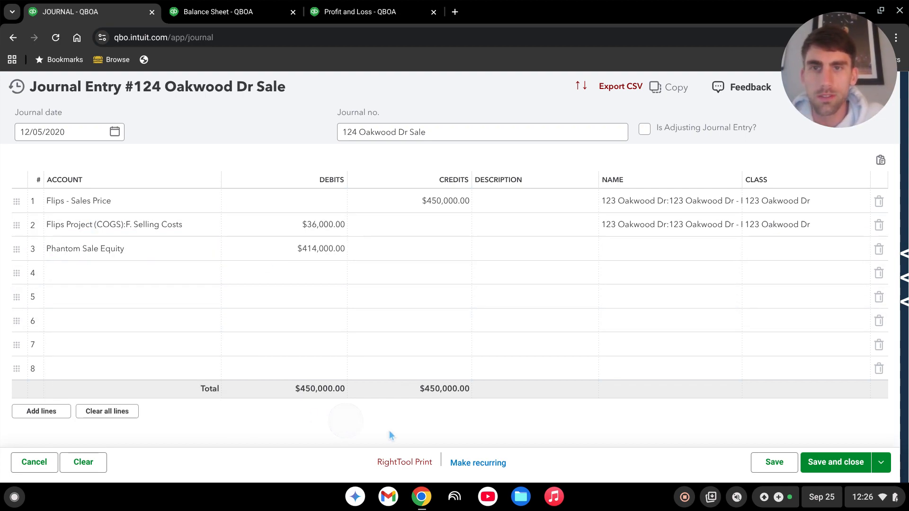
Step: Assign the Phantom Sale Equity line to the 123 Oakwood Dr - Flip project and 123 Oakwood Dr class, and save and close the journal entry
left_click(640, 249)
type("123")
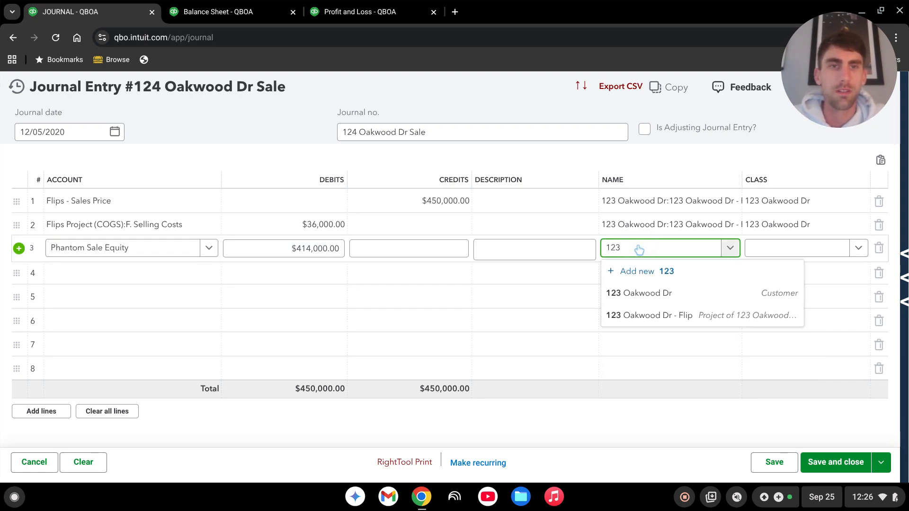
left_click(667, 314)
left_click(780, 251)
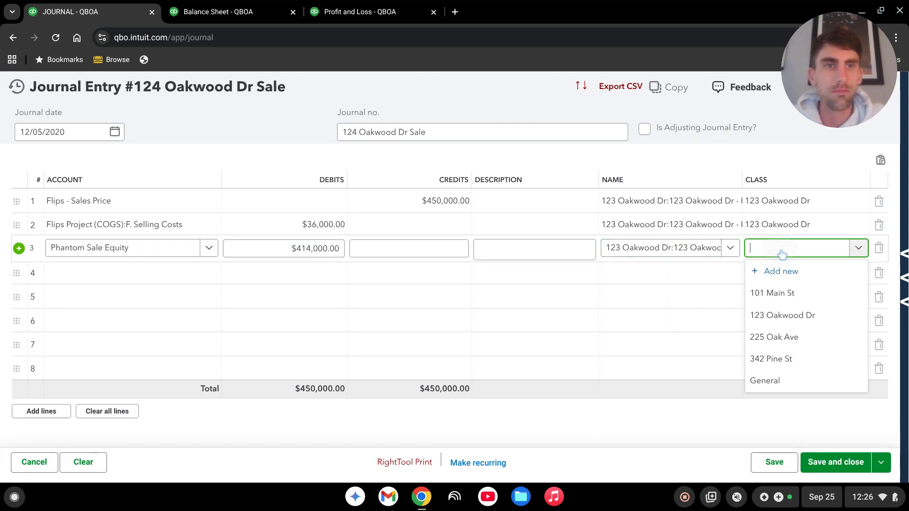
type("123")
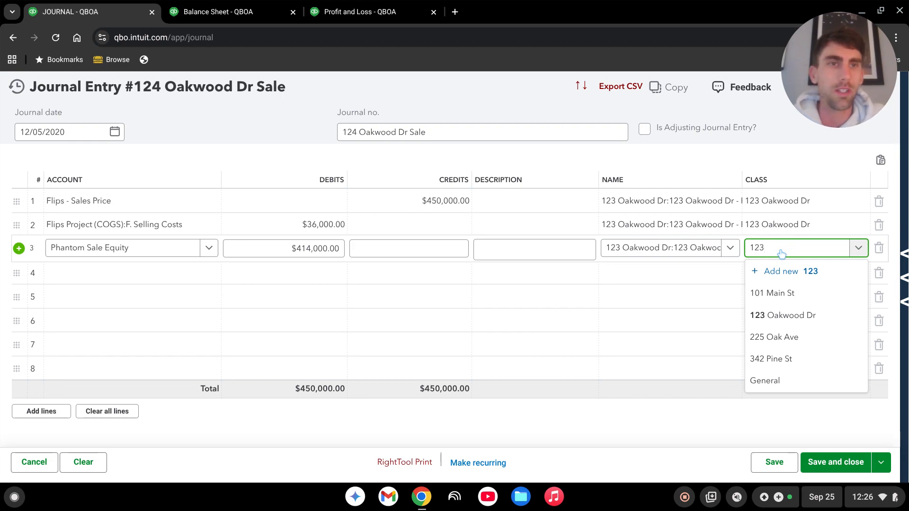
left_click(776, 294)
left_click(639, 429)
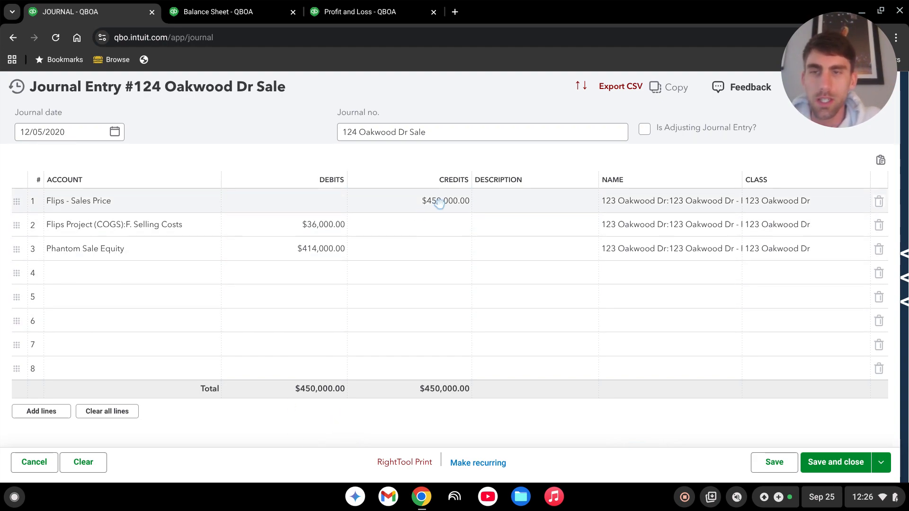
left_click(844, 467)
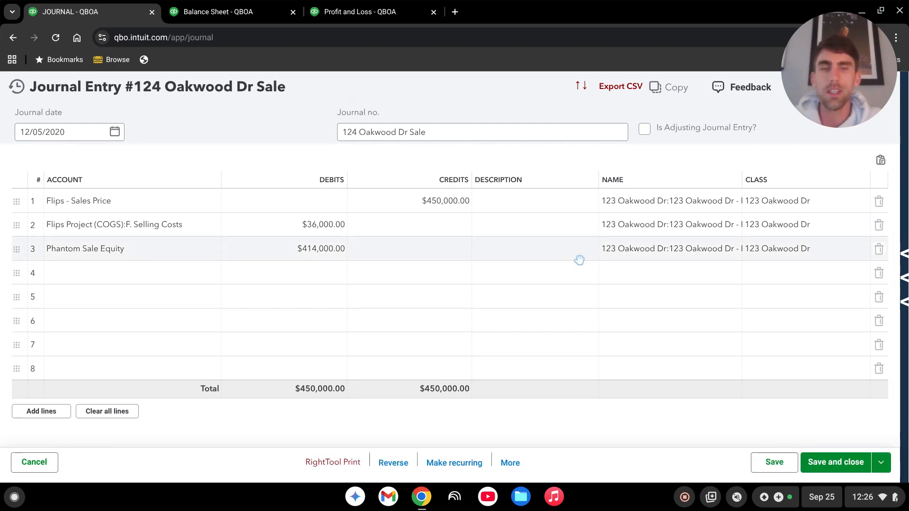
Step: Review the flip project's income, costs and profit, including the expanded Flips Project (COGS) breakdown
scroll(563, 268, "down", 2)
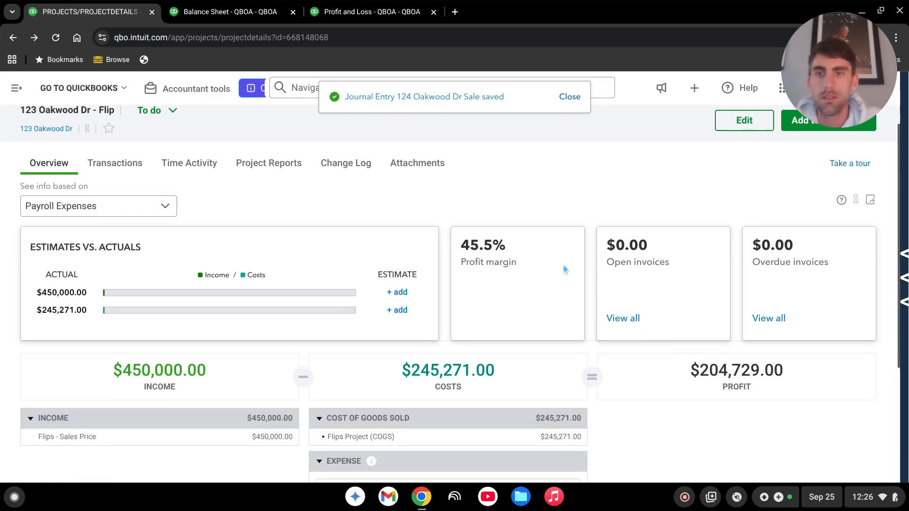
scroll(563, 269, "down", 3)
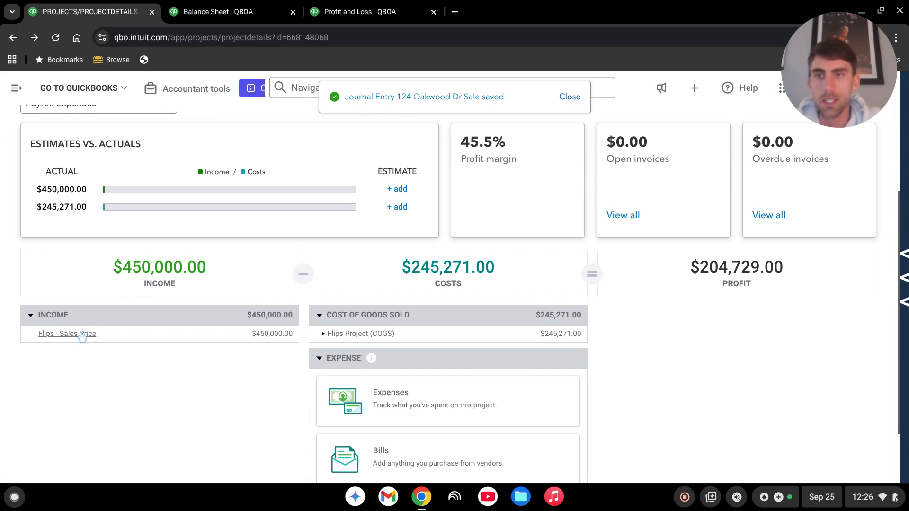
scroll(246, 298, "up", 2)
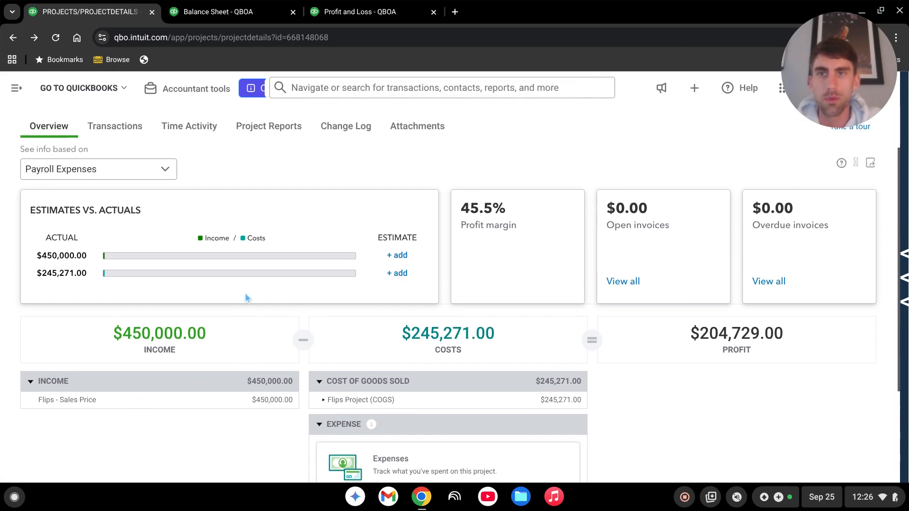
scroll(206, 267, "down", 2)
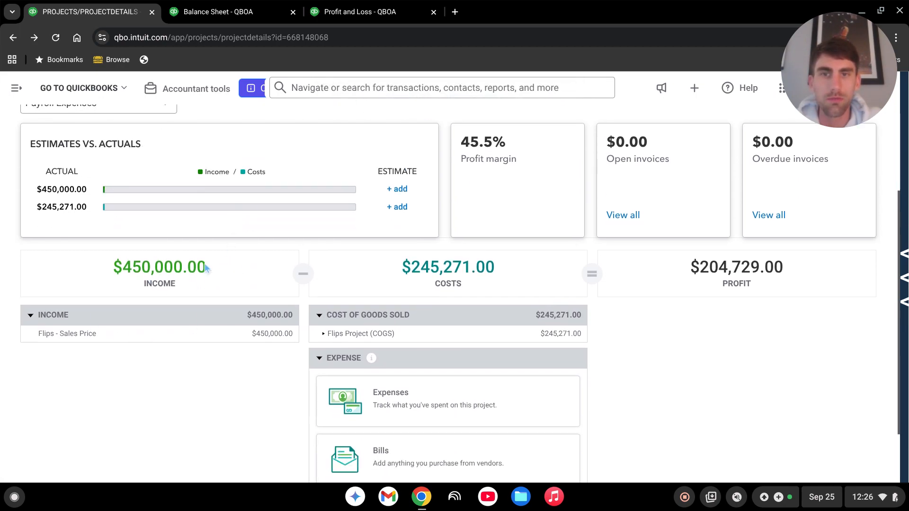
left_click(324, 334)
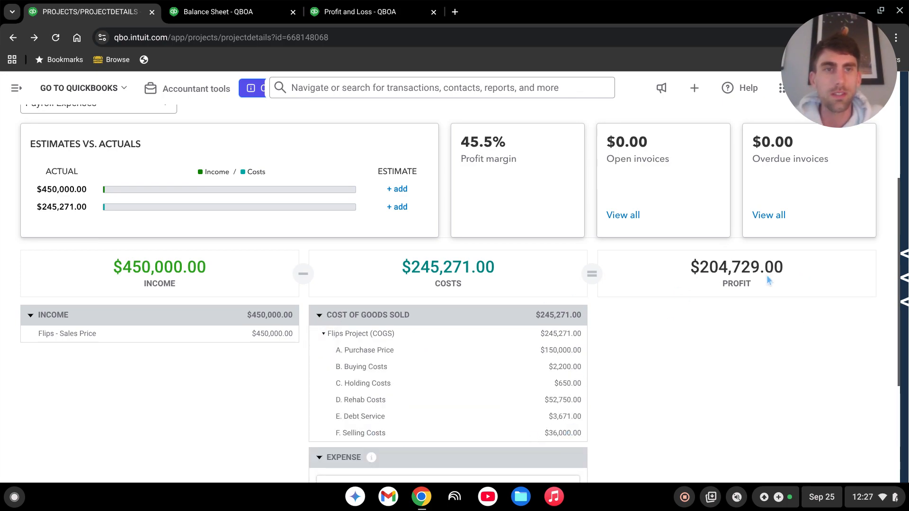
scroll(691, 364, "up", 2)
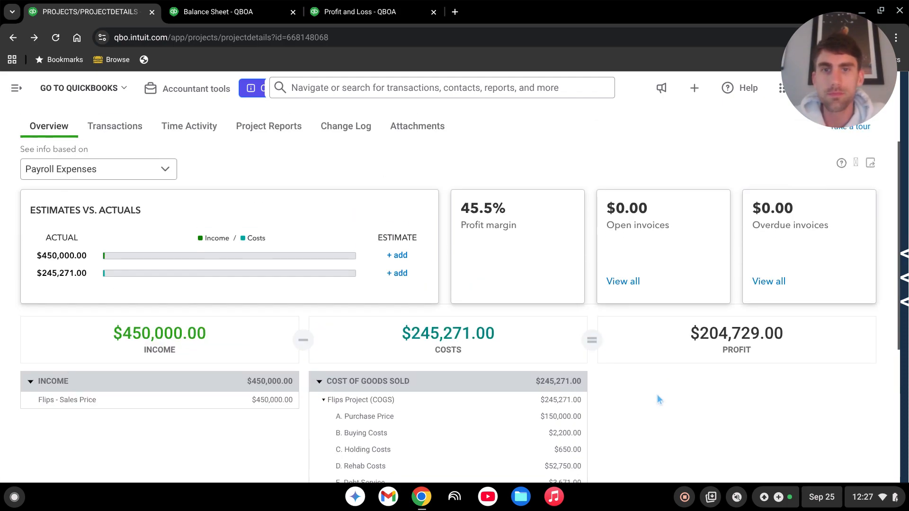
scroll(643, 384, "up", 2)
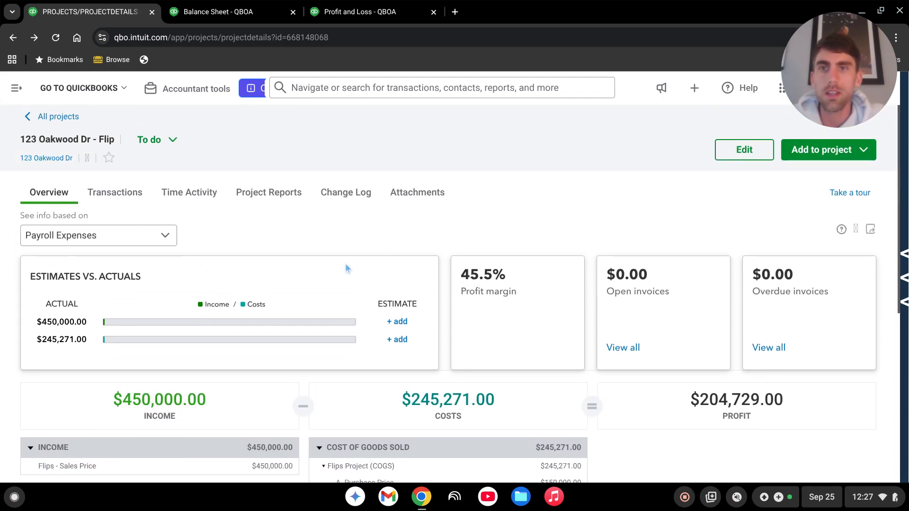
scroll(345, 263, "down", 4)
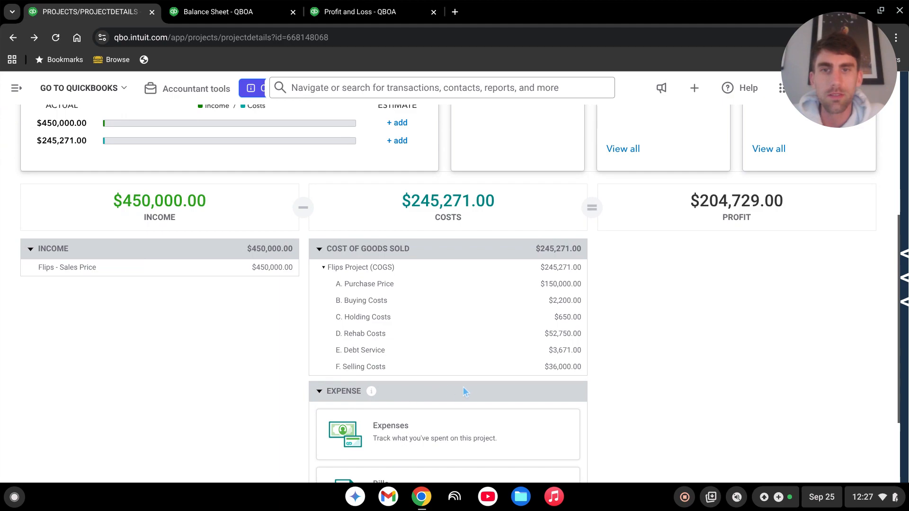
scroll(463, 387, "up", 5)
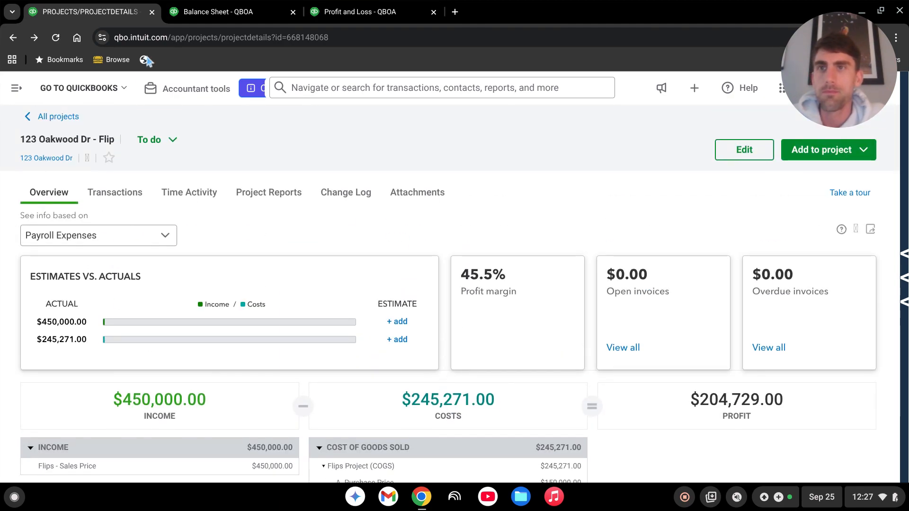
Step: Open the Bank transactions page
left_click(18, 89)
scroll(45, 203, "up", 4)
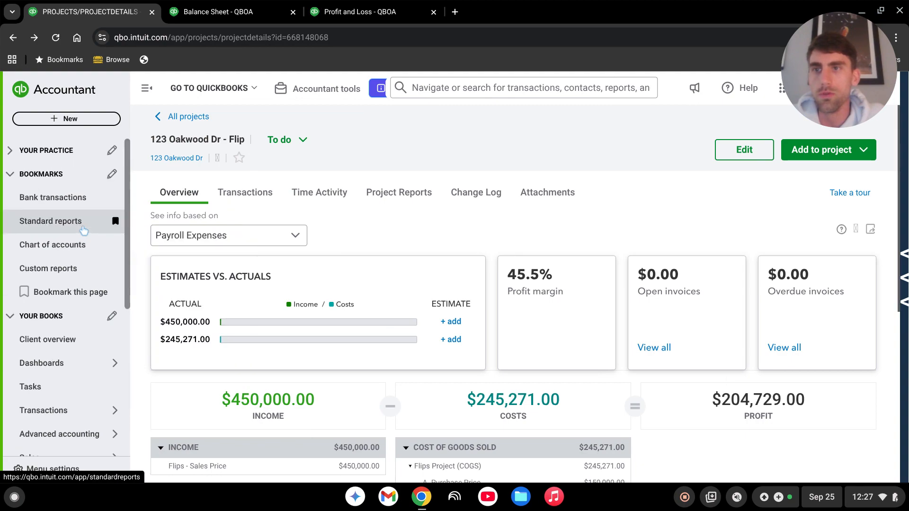
left_click(45, 197)
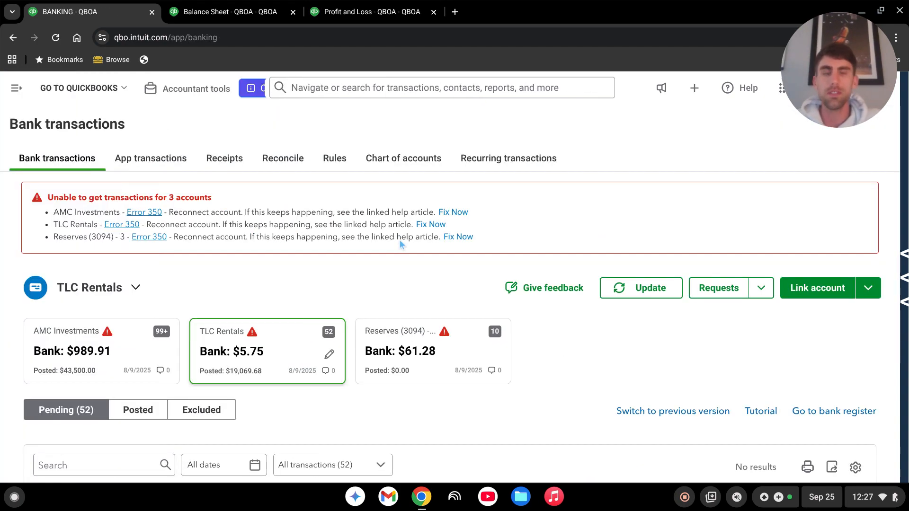
scroll(374, 293, "down", 5)
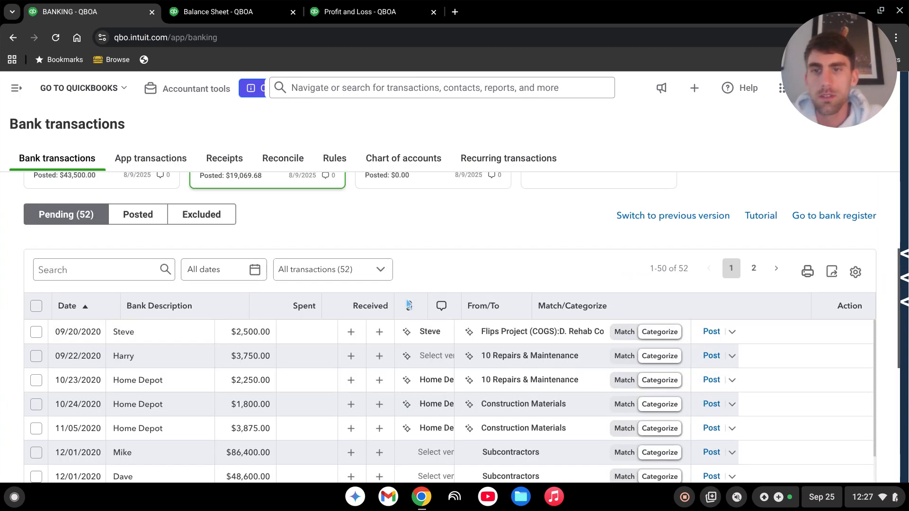
scroll(408, 305, "down", 2)
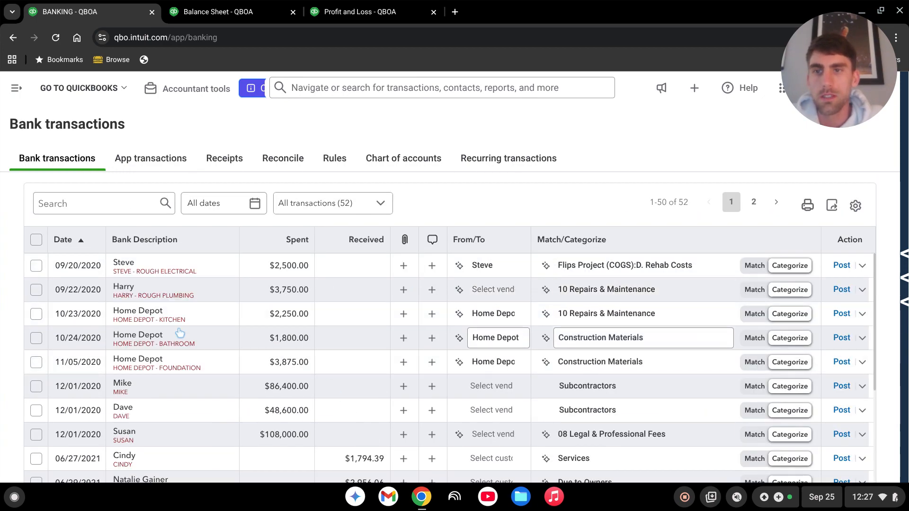
scroll(179, 333, "up", 4)
left_click(19, 90)
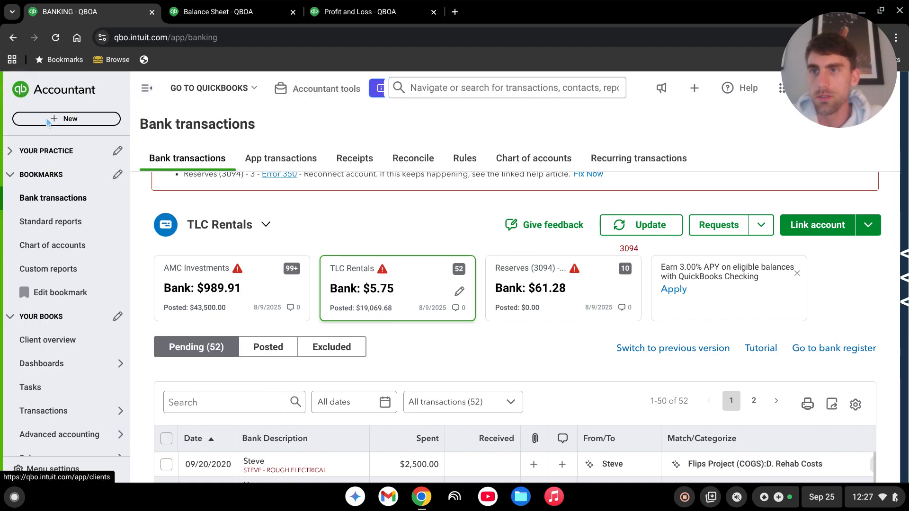
left_click(66, 118)
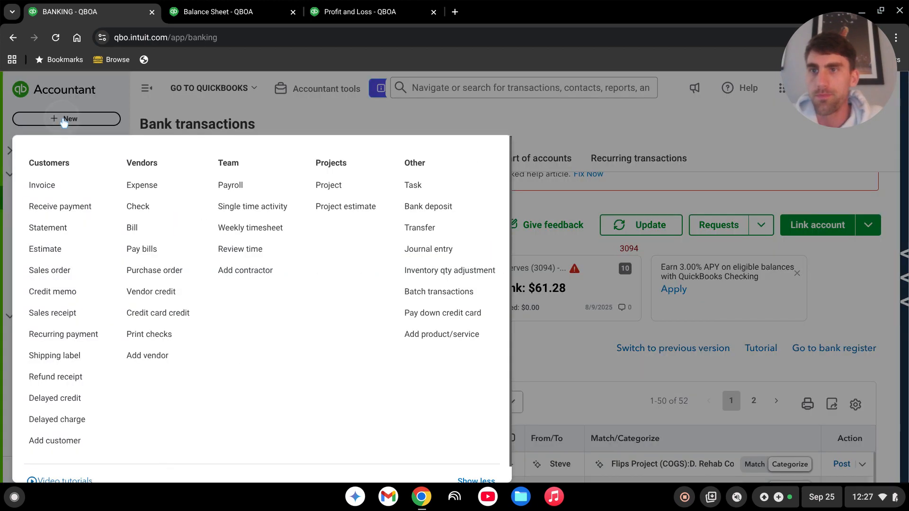
left_click(433, 254)
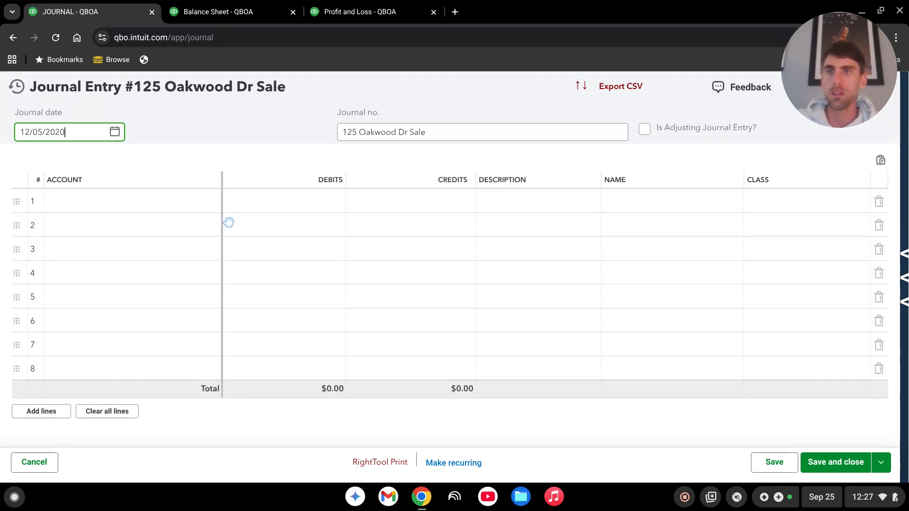
left_click(17, 86)
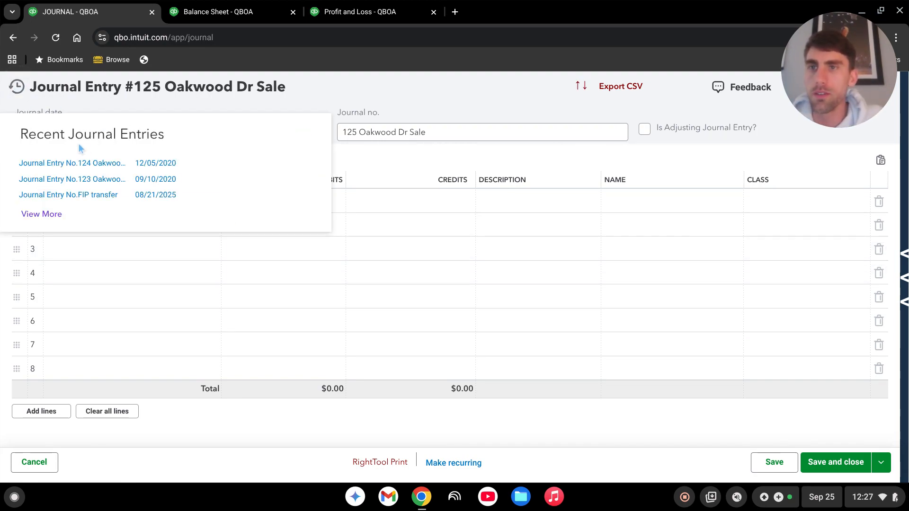
left_click(103, 163)
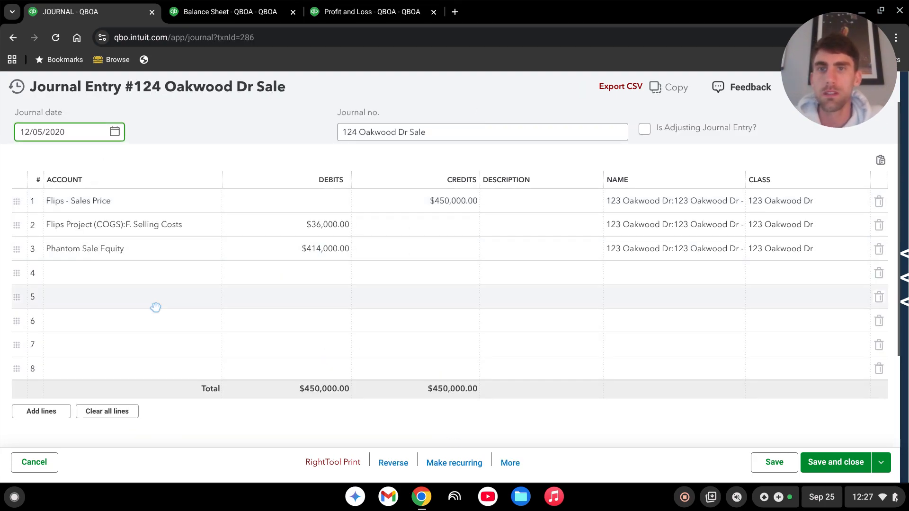
Step: Change the Phantom Sale Equity line's account to TLC Rentals, and save and close the journal entry
left_click(109, 250)
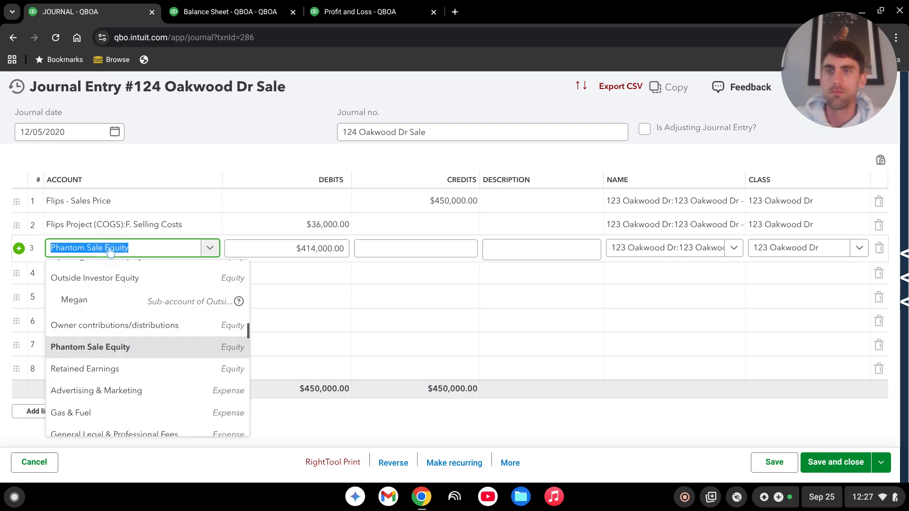
type("tlc")
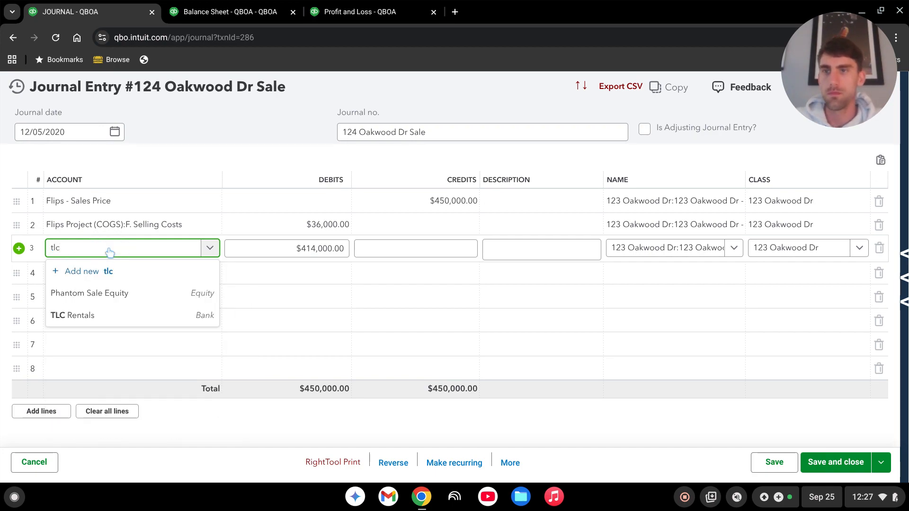
left_click(130, 318)
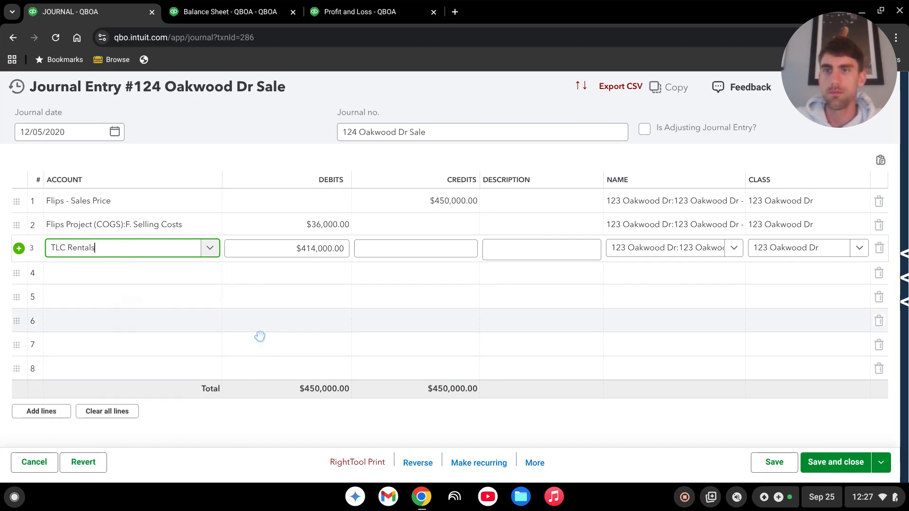
left_click(840, 463)
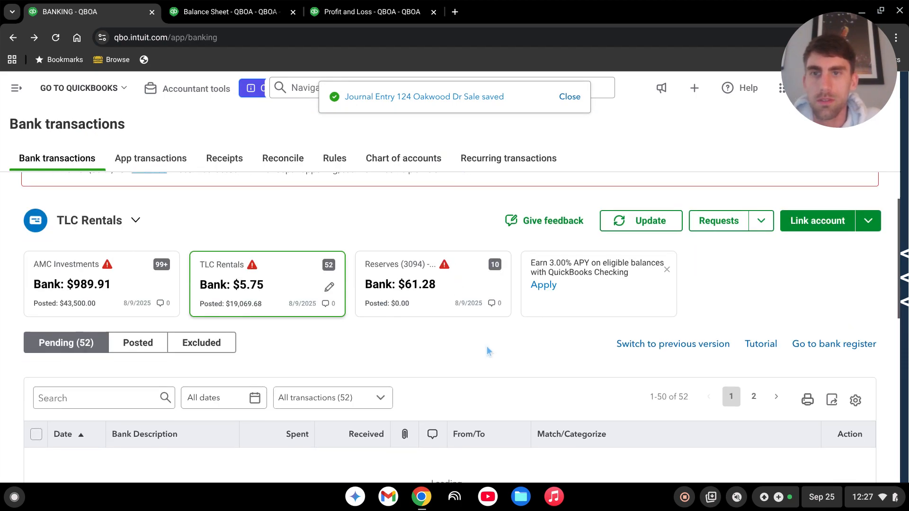
Step: Expand the pending 12/01/2020 bank transaction for $86,400.00 and set its account to the lender's sub-account of Private/Hard Money Loan
scroll(486, 345, "down", 3)
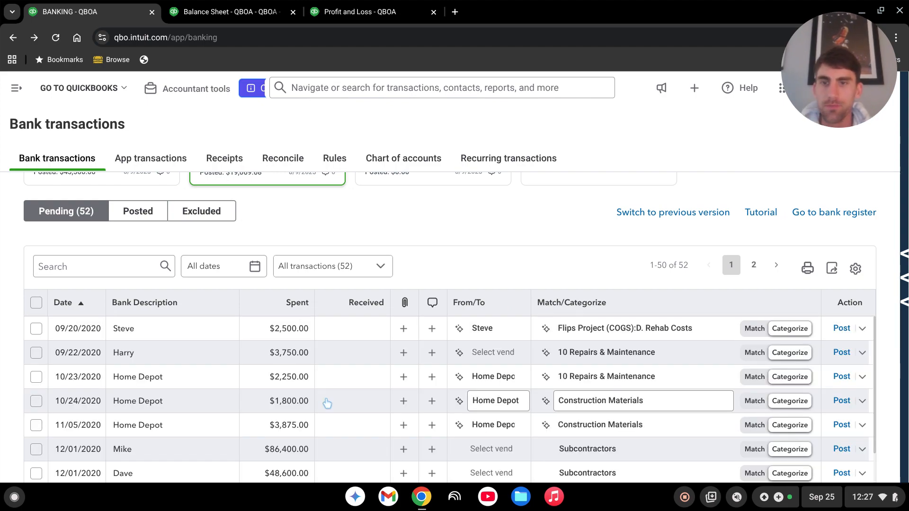
scroll(331, 407, "down", 3)
scroll(308, 433, "up", 1)
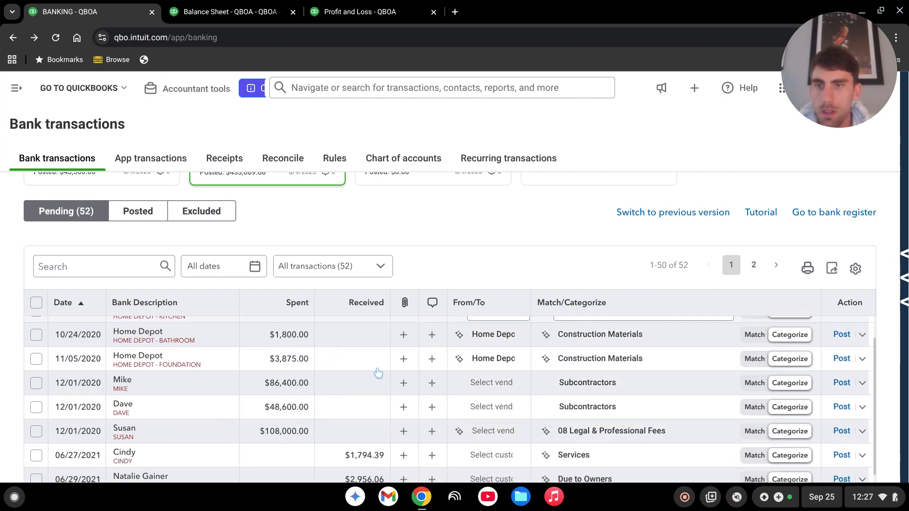
left_click(192, 387)
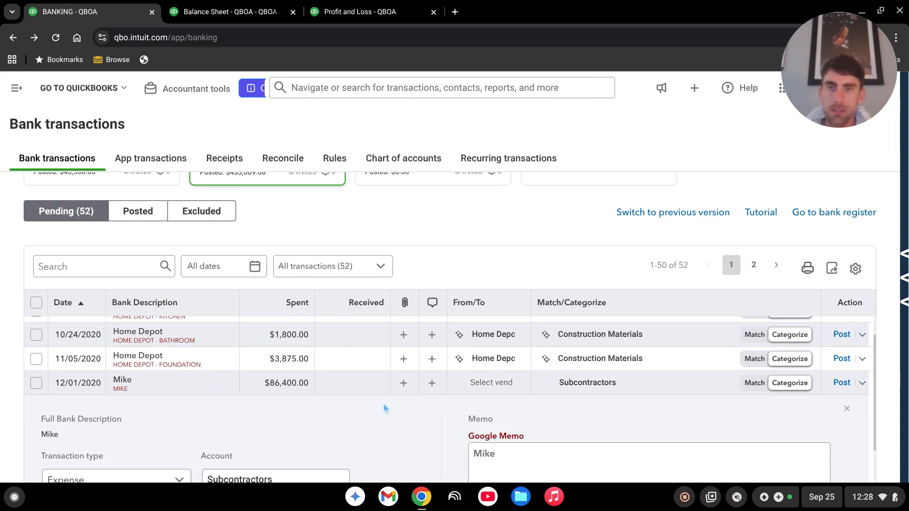
scroll(383, 403, "down", 4)
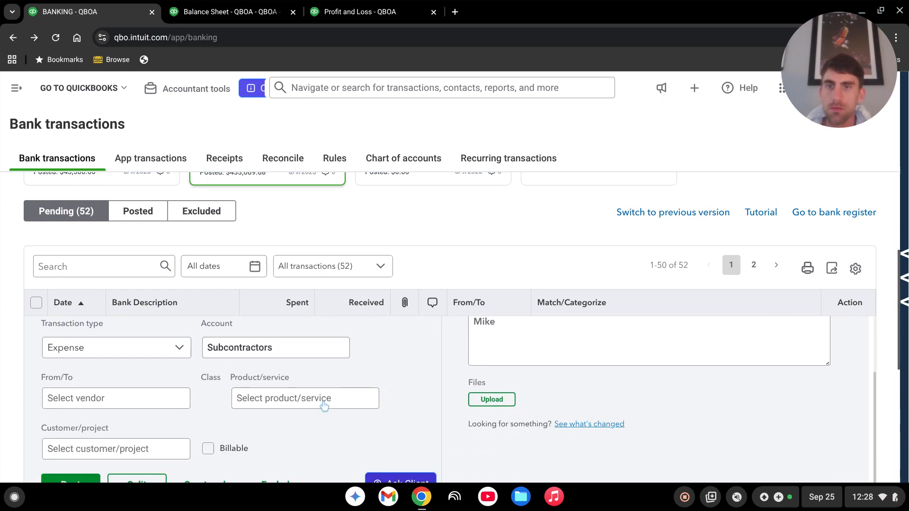
left_click(250, 348)
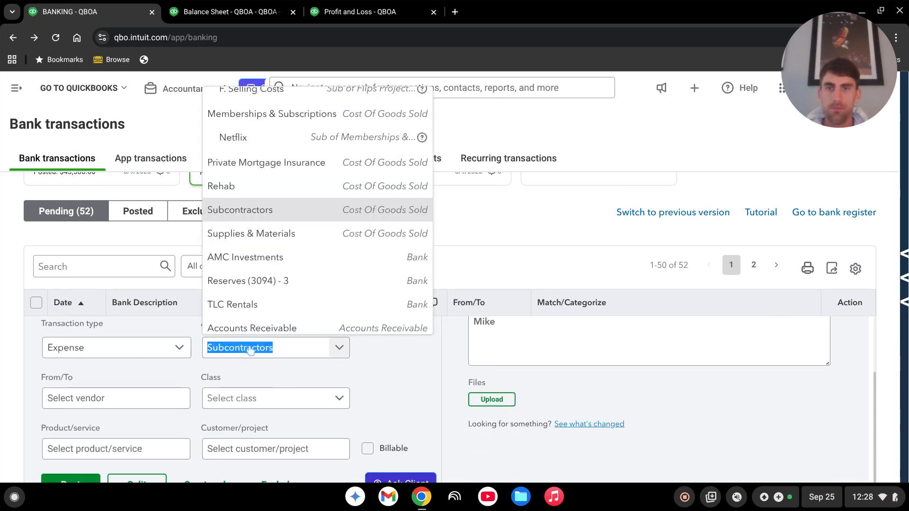
type("mike")
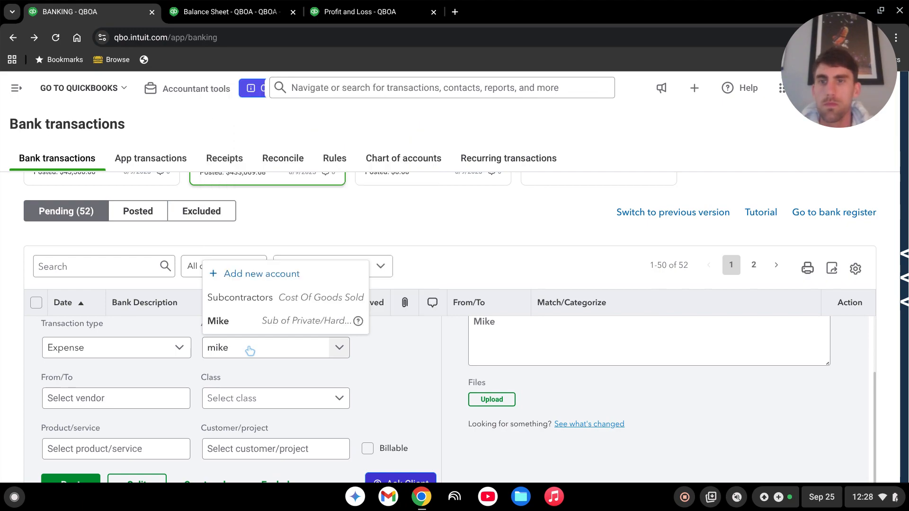
left_click(281, 327)
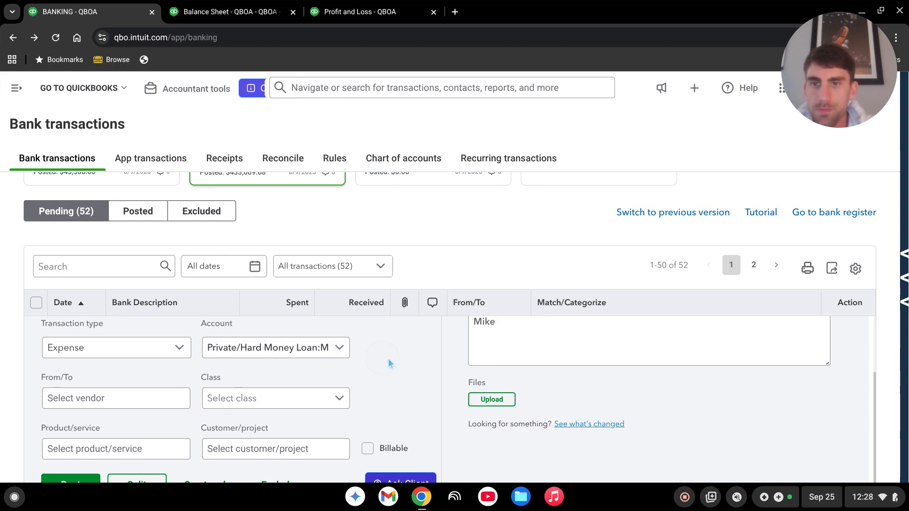
Step: Set the $86,400.00 transaction's payee to the matching lender and its class to 123 Oakwood Dr
left_click(117, 399)
type("mike")
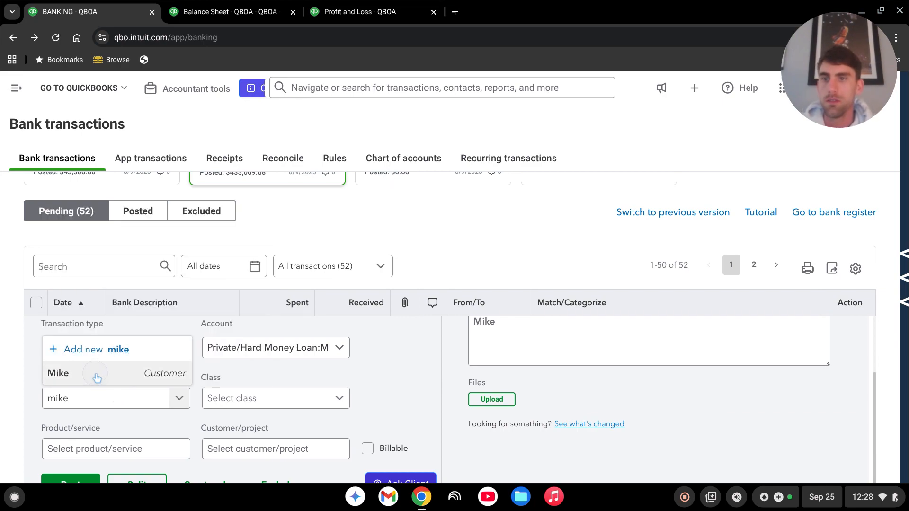
left_click(96, 377)
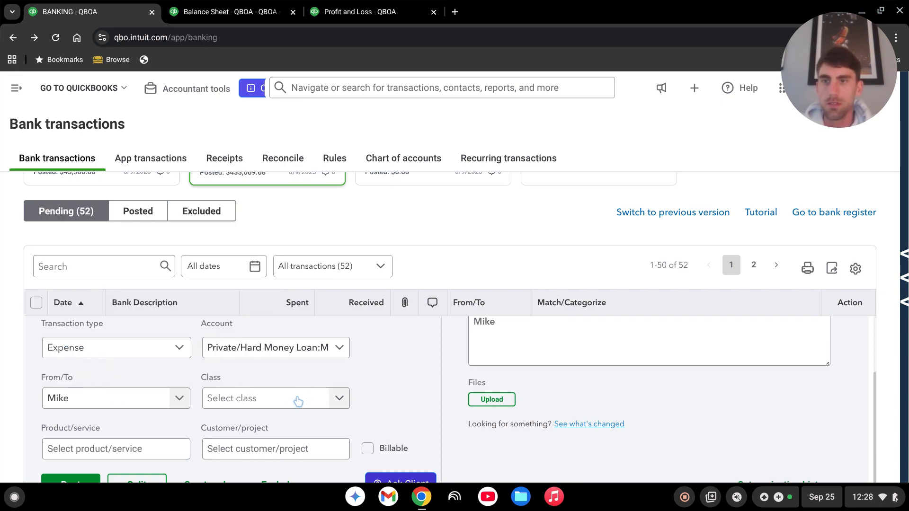
left_click(273, 406)
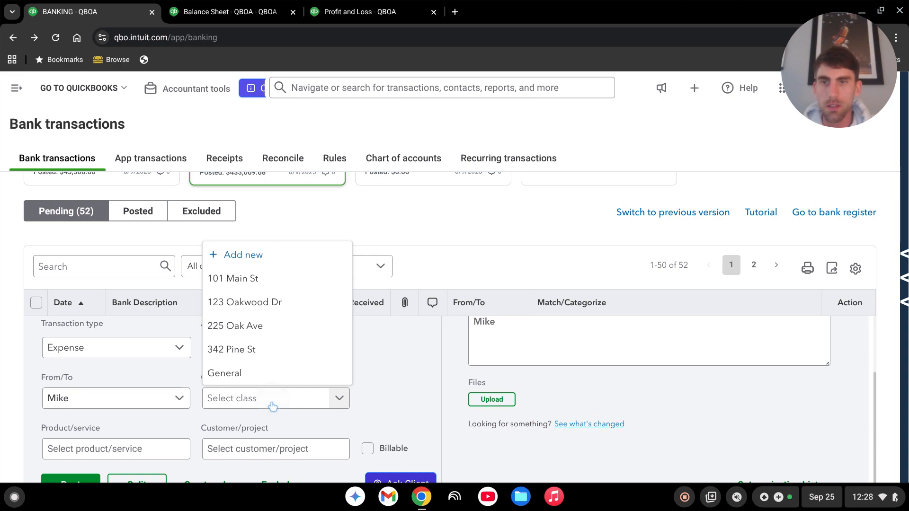
left_click(253, 303)
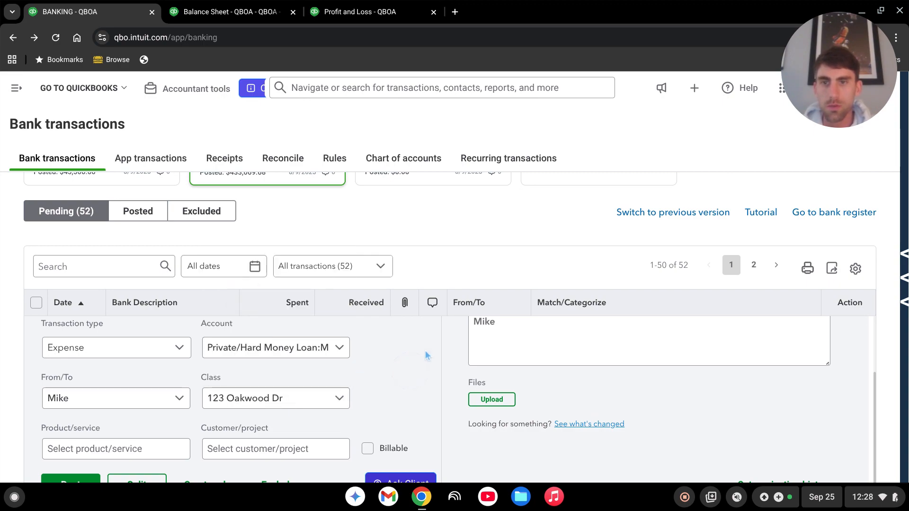
Step: Split the $86,400.00 transaction and allocate 80,000.00 to the Private/Hard Money Loan line
scroll(407, 362, "down", 1)
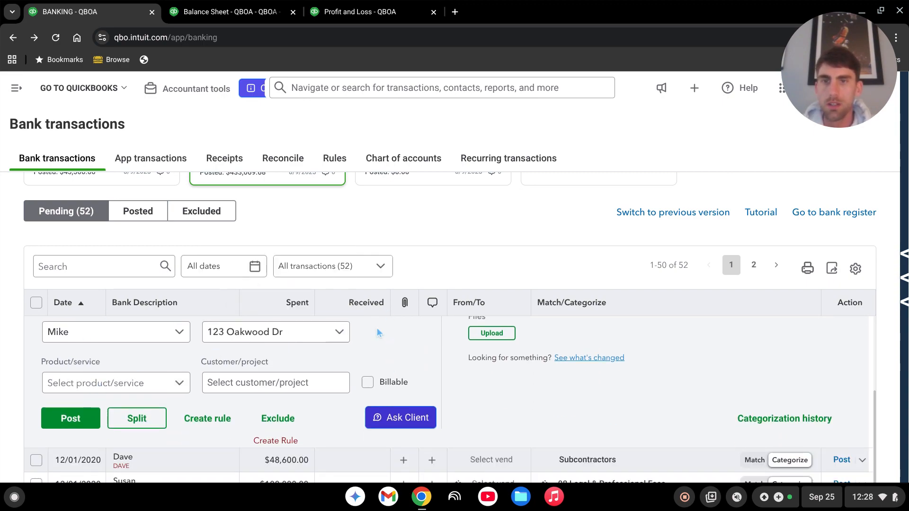
scroll(396, 378, "up", 2)
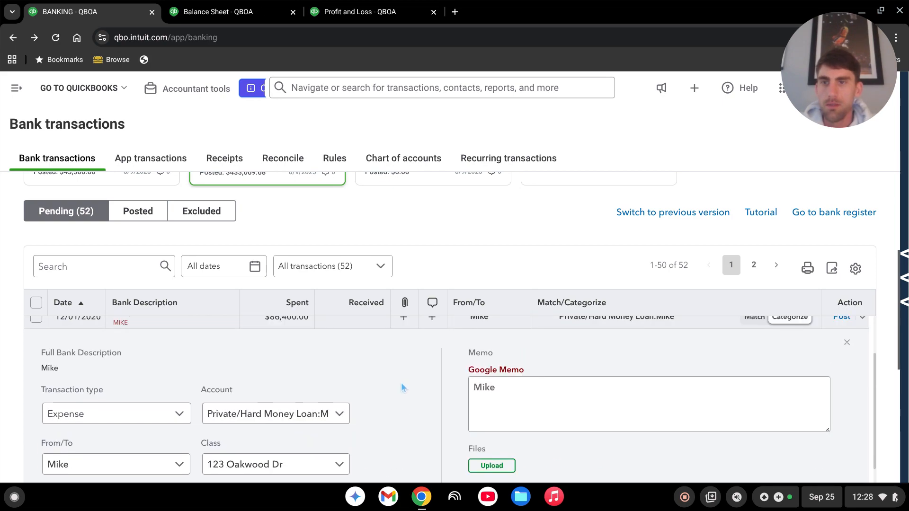
scroll(402, 388, "down", 1)
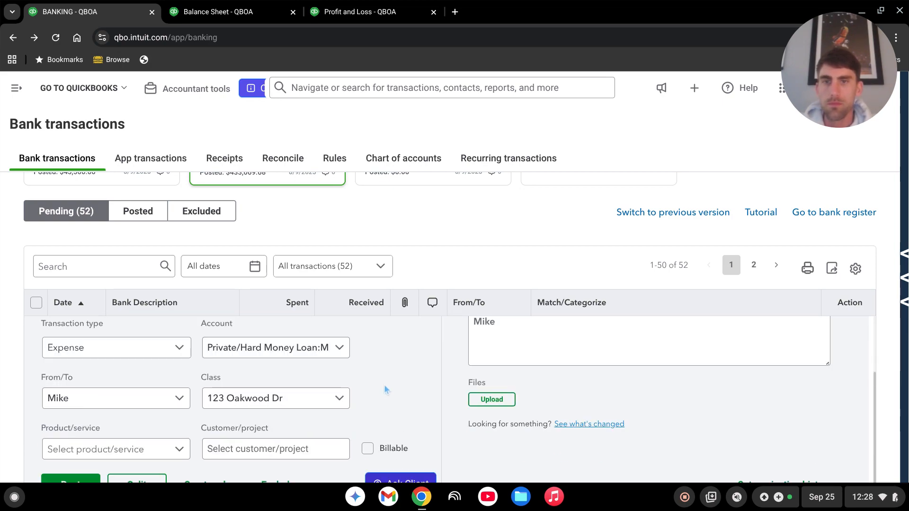
scroll(407, 351, "down", 1)
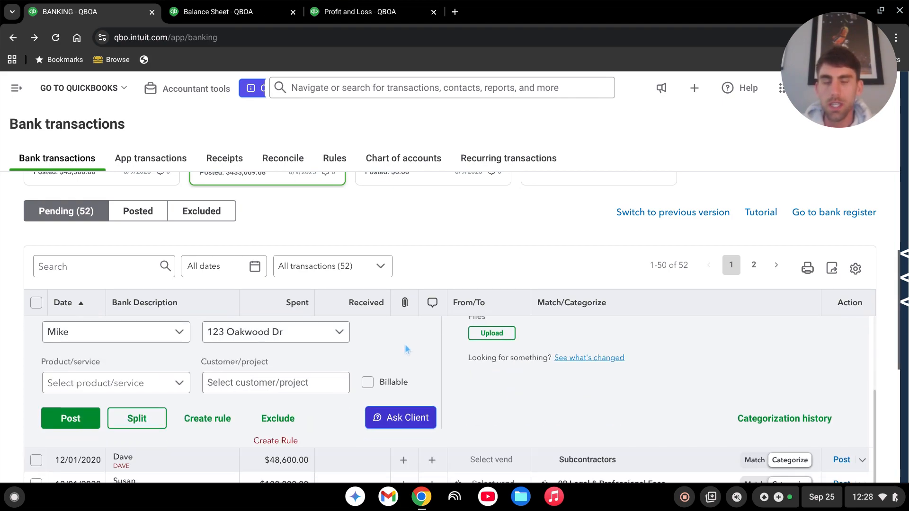
left_click(142, 421)
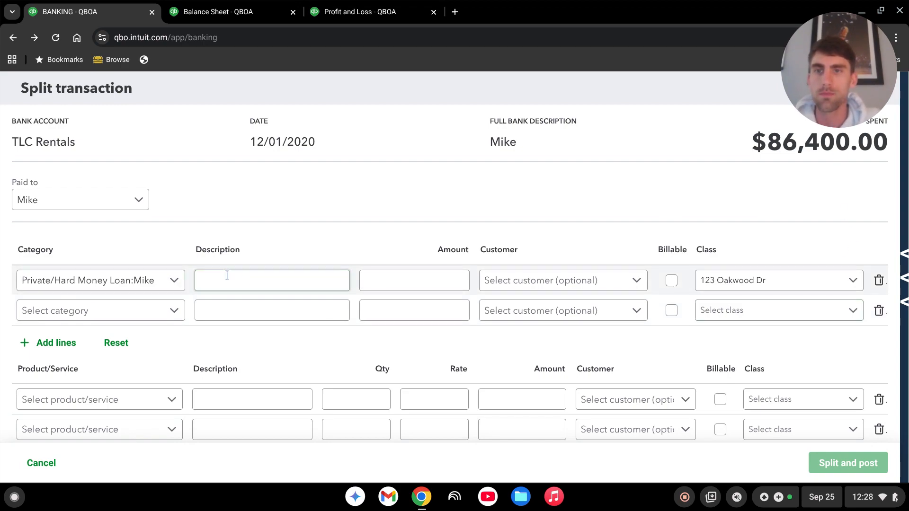
left_click(441, 277)
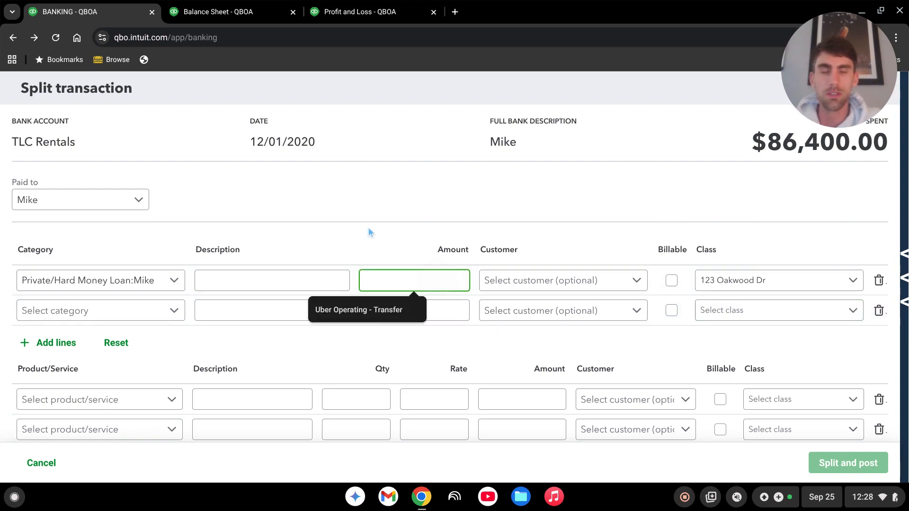
type("80000")
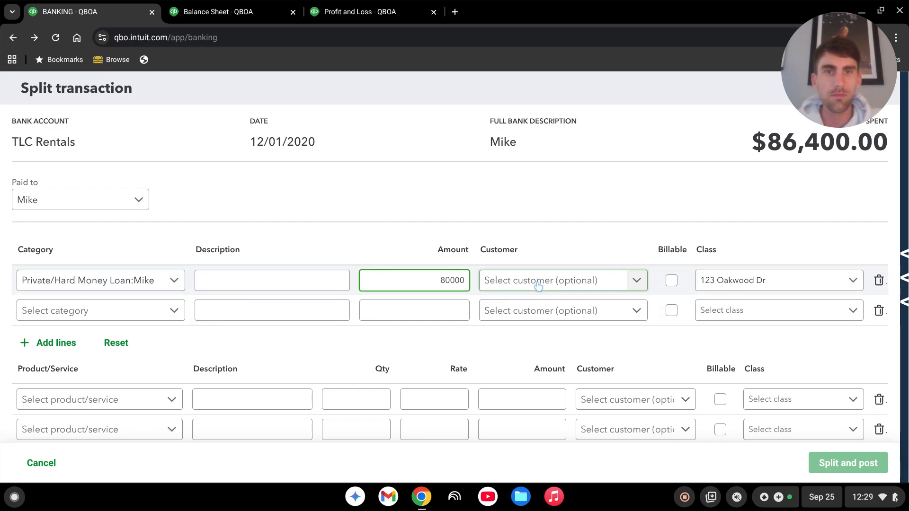
Step: Categorize the second split line as 09 Interest with an amount of 6,400.00
left_click(97, 310)
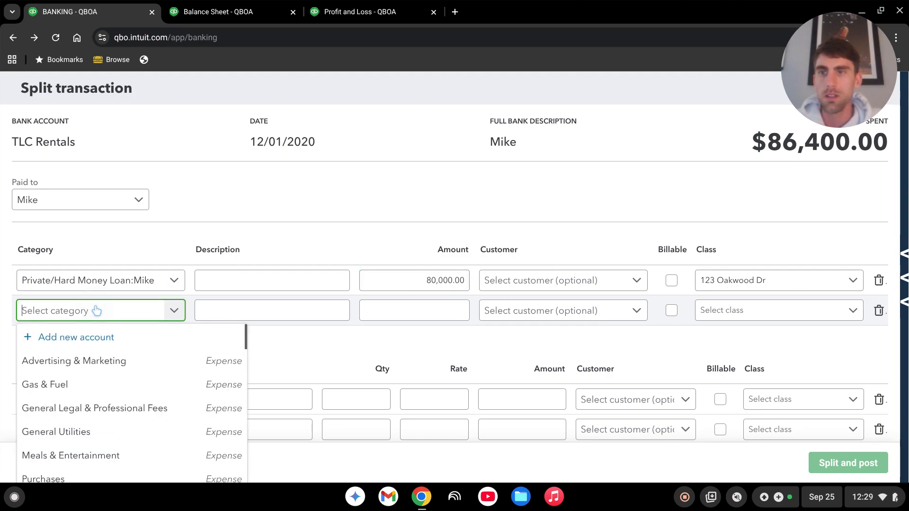
type("inter")
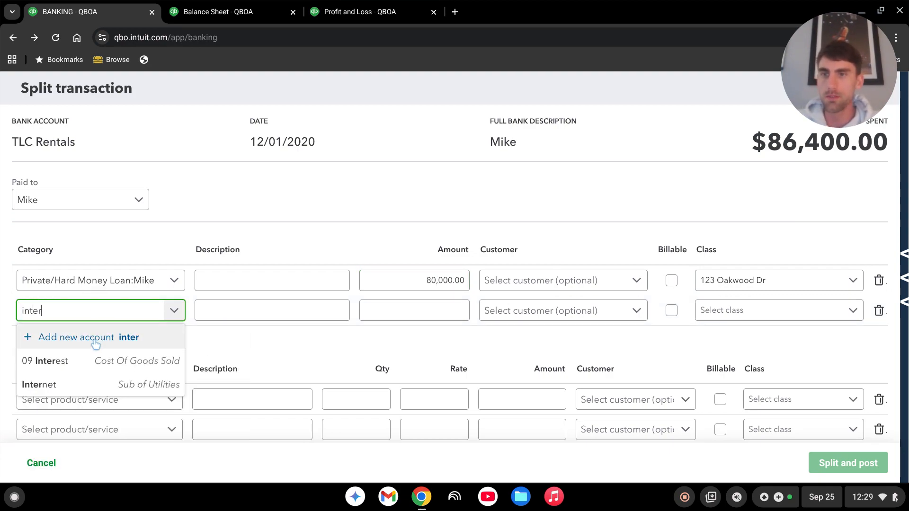
left_click(90, 361)
left_click(300, 310)
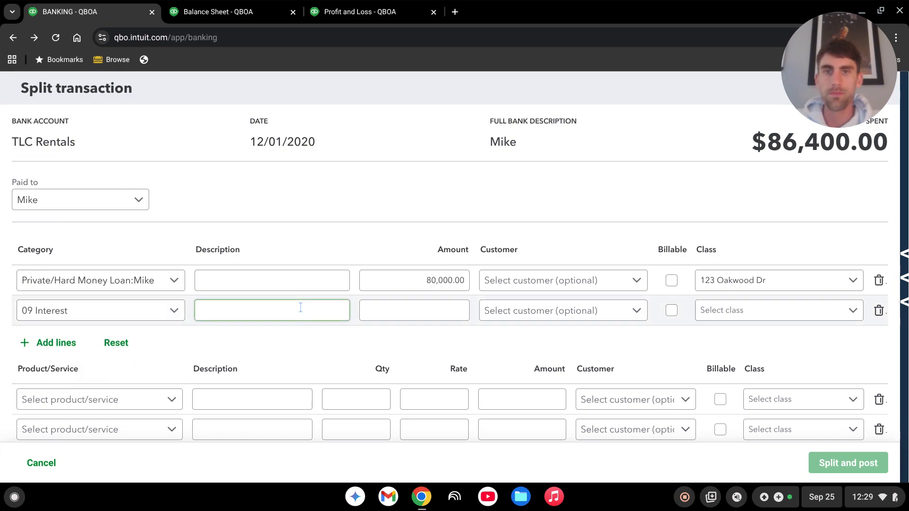
left_click(434, 310)
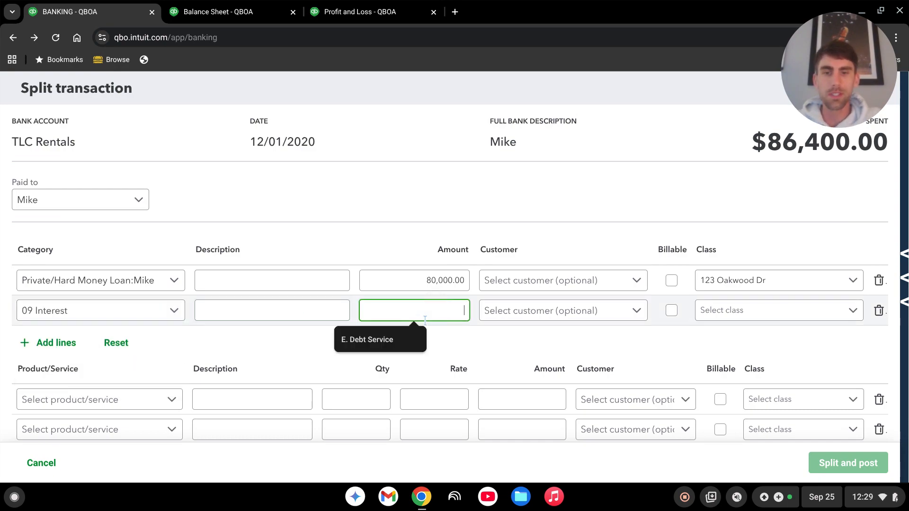
type("6,400.00")
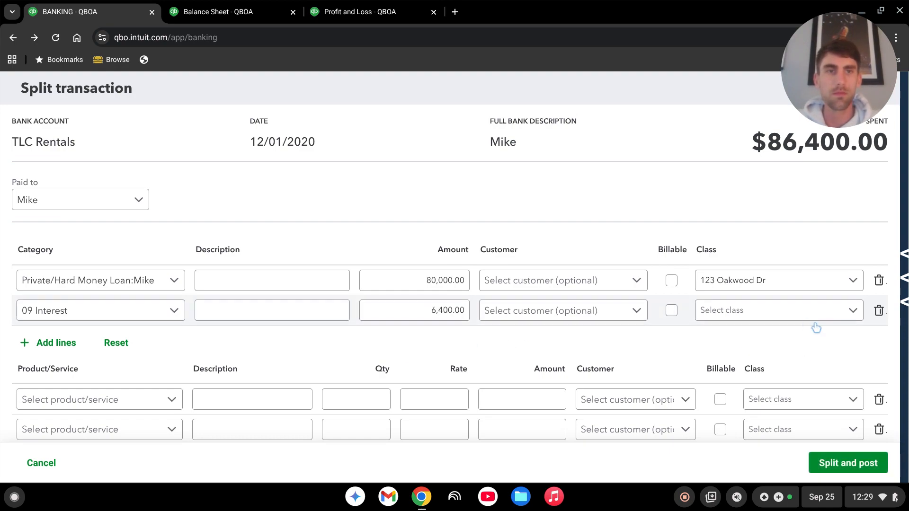
Step: Assign class 123 Oakwood Dr to the interest line, check the split difference, and post the split transaction
left_click(792, 313)
type("123")
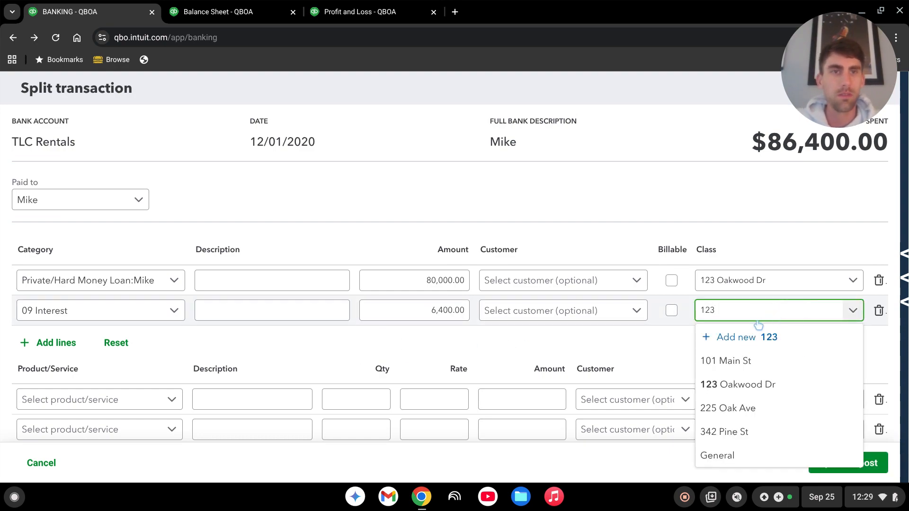
key("Return")
scroll(656, 351, "down", 3)
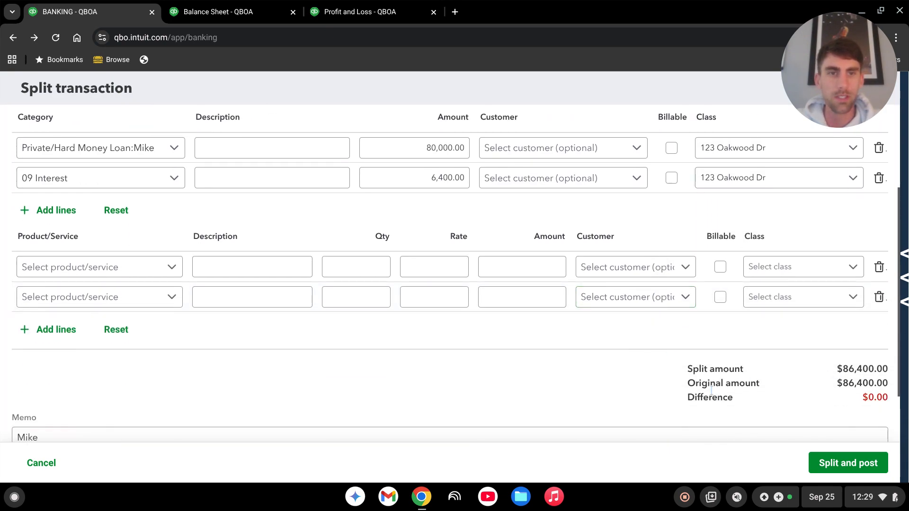
scroll(691, 379, "up", 3)
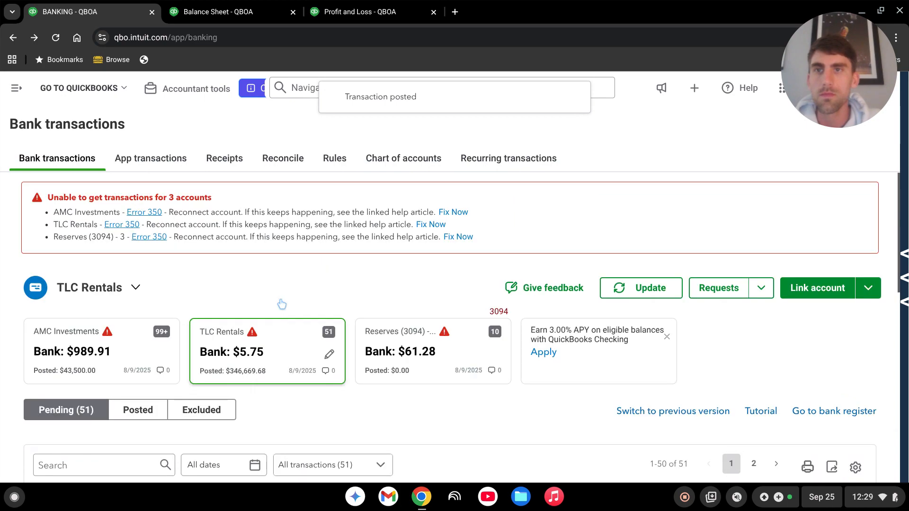
Step: Reload the 2020 Balance Sheet and examine the TLC Rentals balance, the private/hard money loan balances and net income
left_click(219, 14)
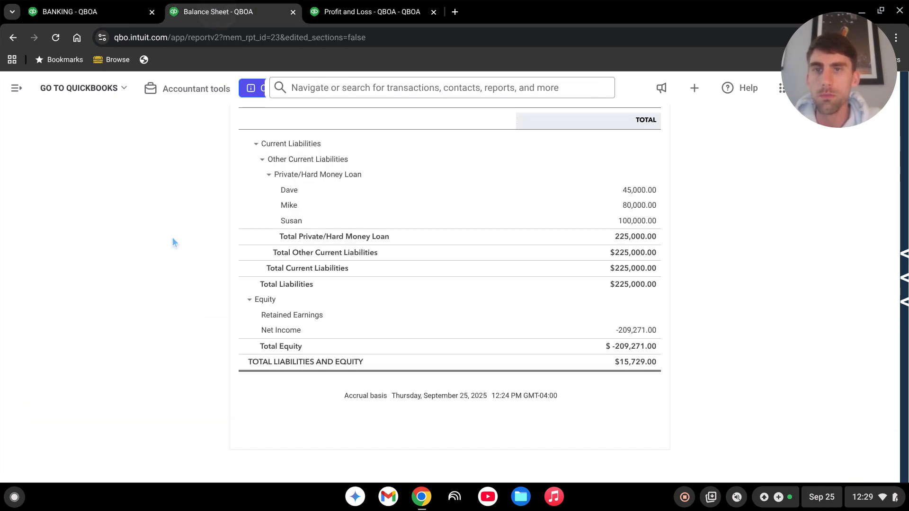
scroll(172, 237, "up", 3)
key("ctrl+r")
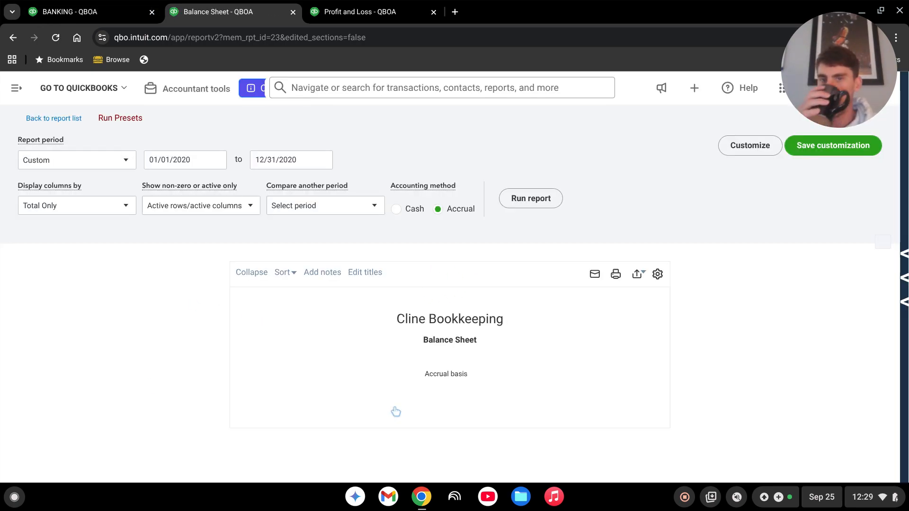
scroll(510, 345, "down", 10)
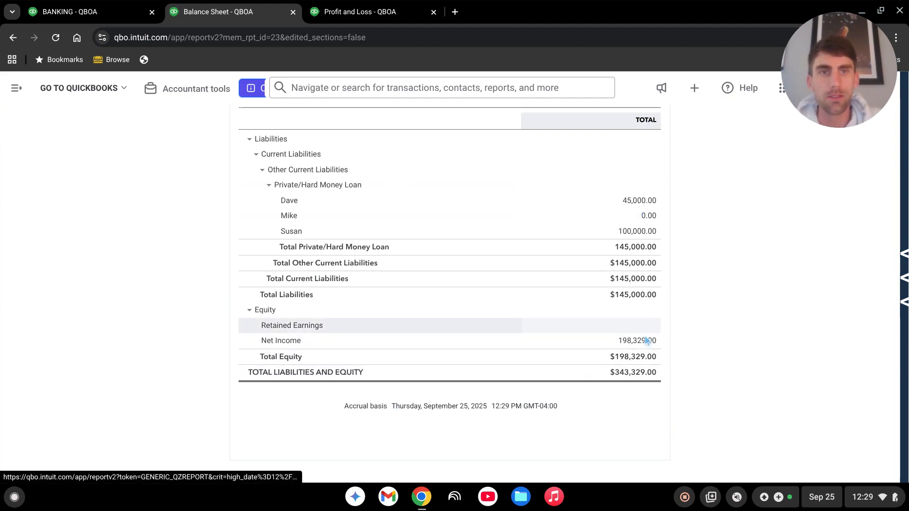
scroll(658, 362, "up", 2)
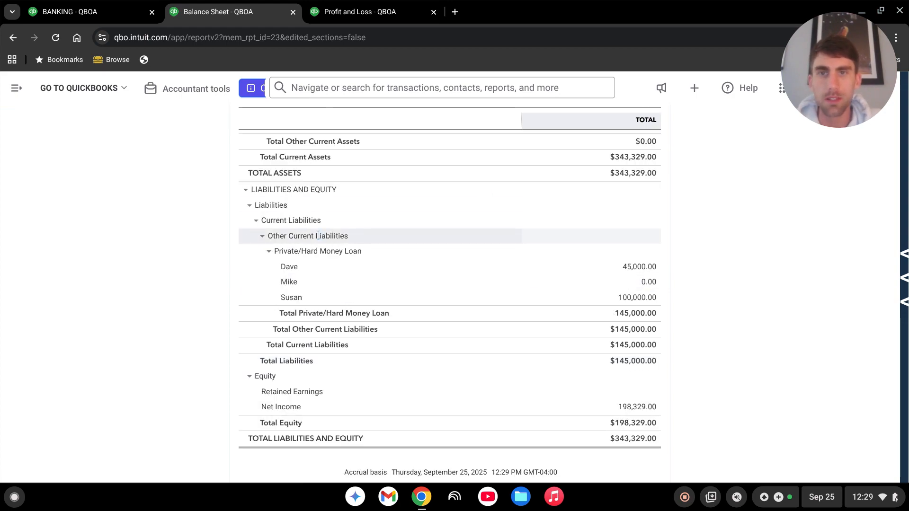
scroll(634, 294, "up", 3)
scroll(635, 293, "up", 1)
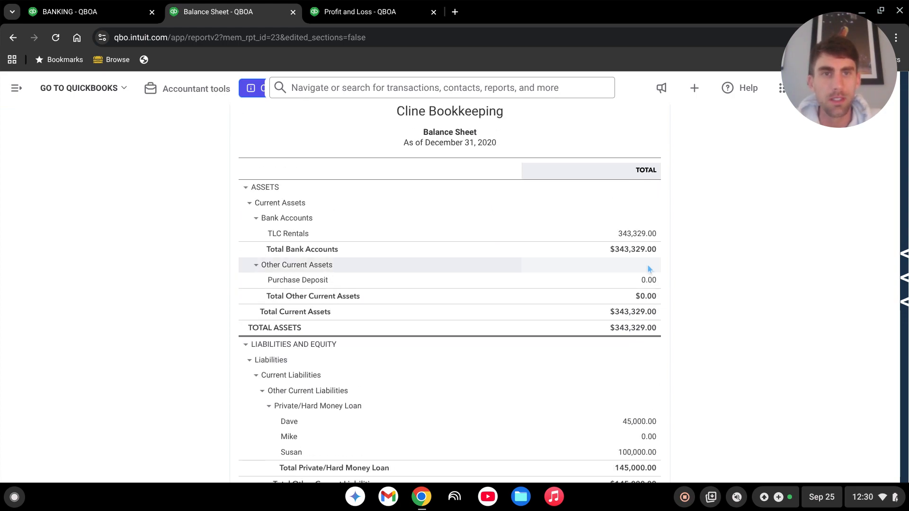
scroll(638, 259, "down", 3)
scroll(621, 283, "down", 2)
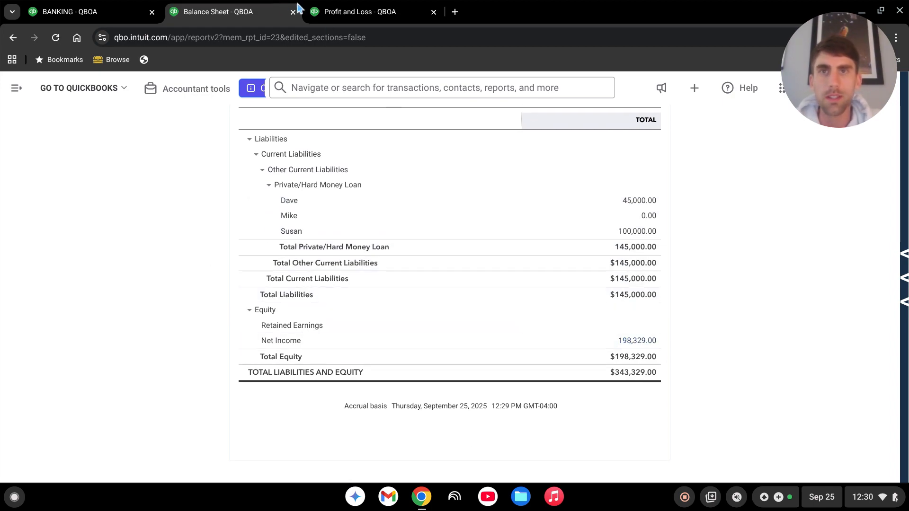
Step: Reload the Profit and Loss report and look over the pending TLC Rentals bank transactions while it loads
left_click(350, 14)
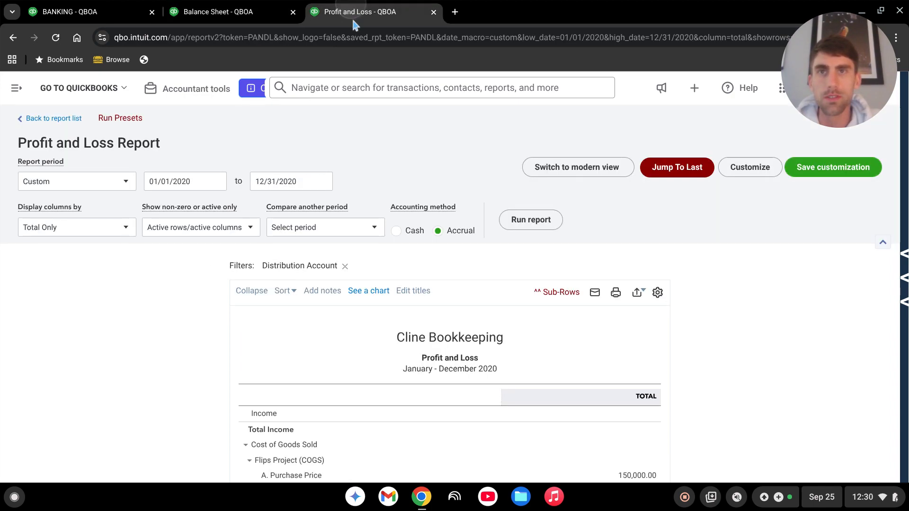
left_click(55, 38)
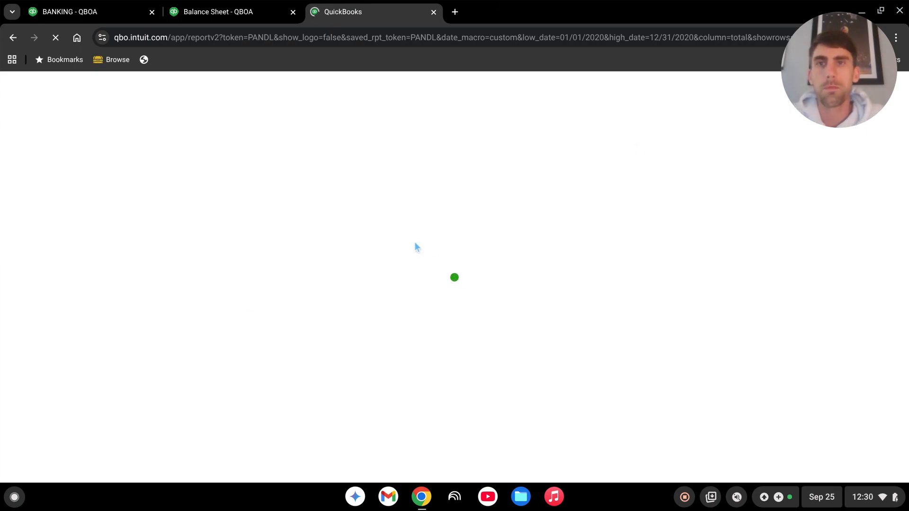
left_click(97, 13)
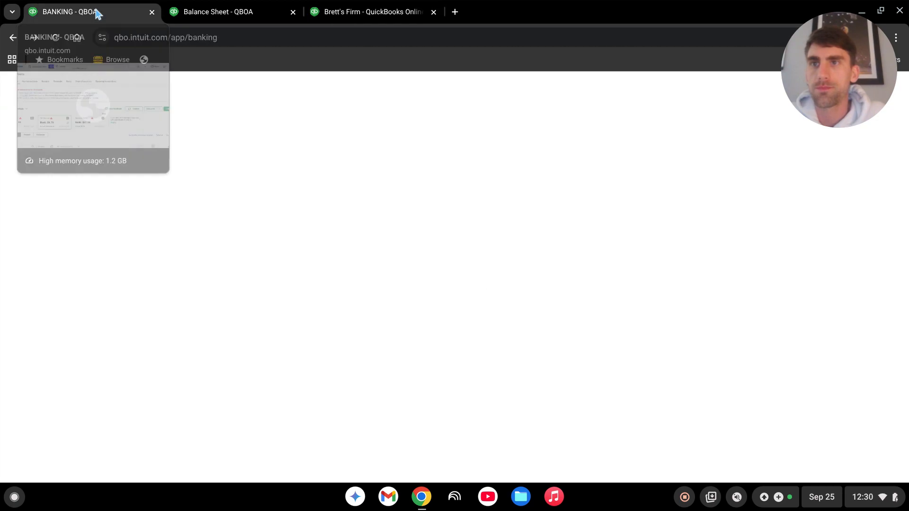
scroll(371, 335, "down", 5)
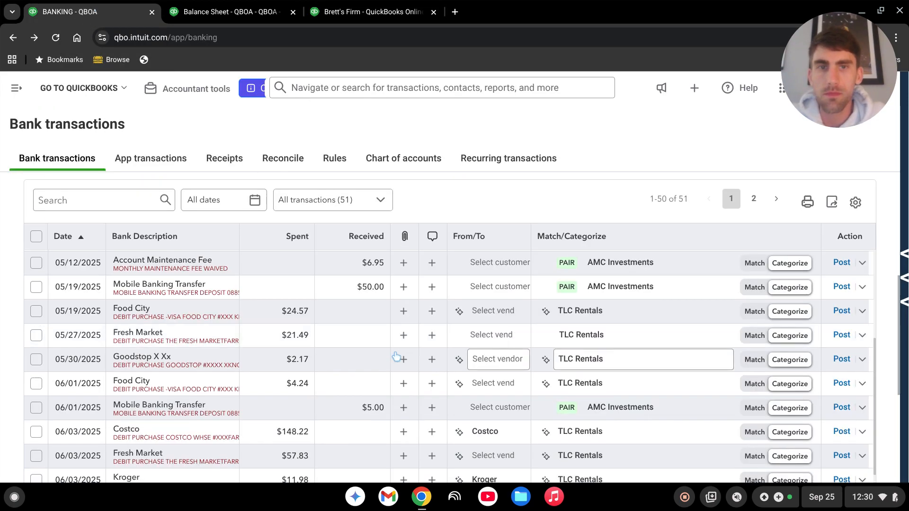
scroll(327, 407, "up", 5)
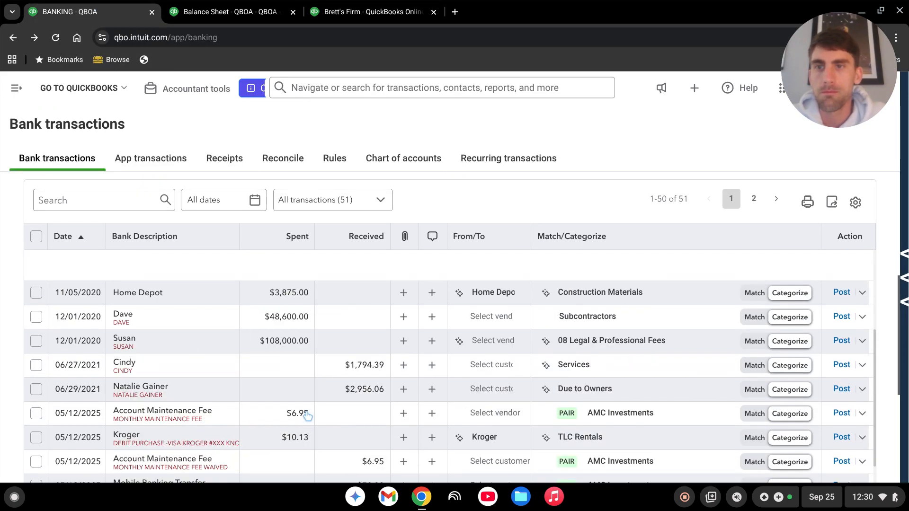
scroll(307, 415, "up", 2)
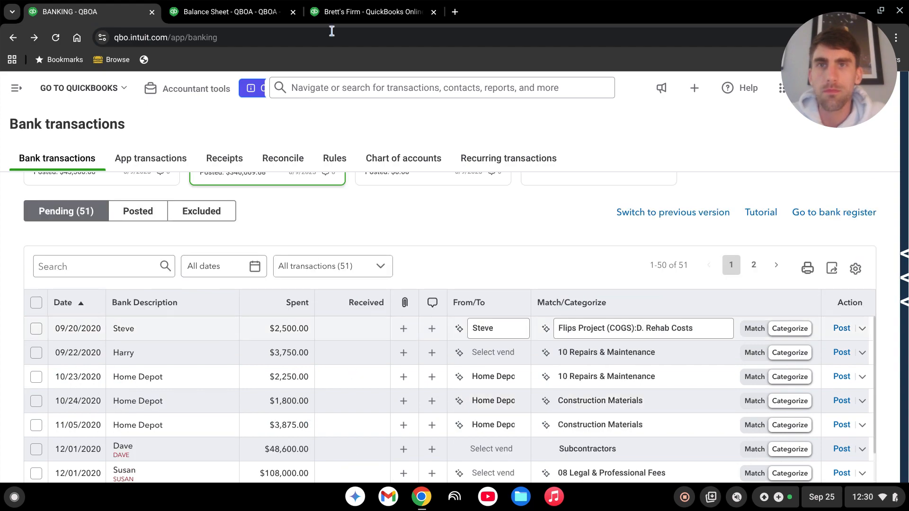
Step: Review the reloaded Profit and Loss report's sales income, 09 Interest line and Flips Project costs for 2020
left_click(349, 12)
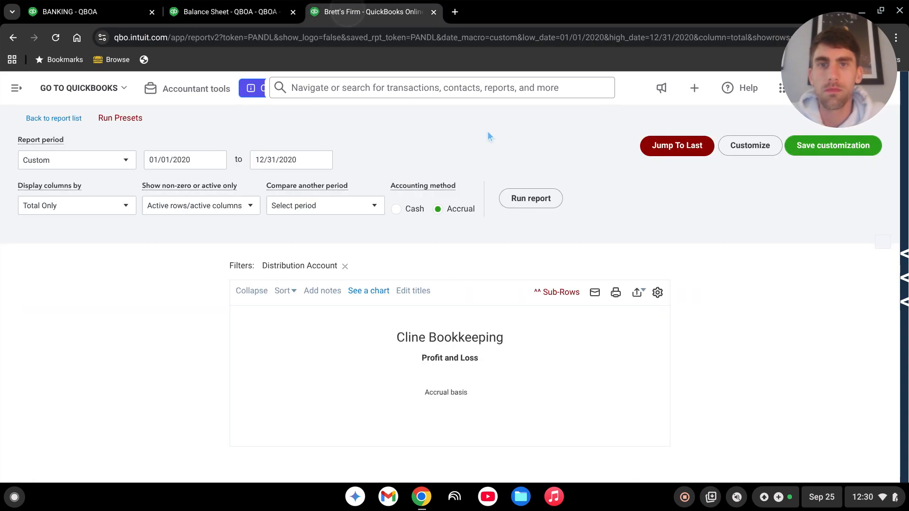
scroll(654, 357, "down", 1)
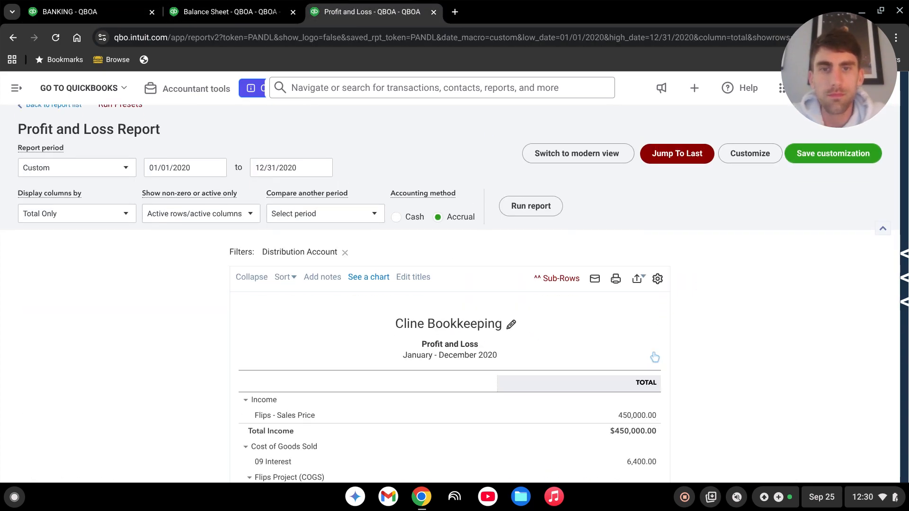
scroll(655, 357, "down", 3)
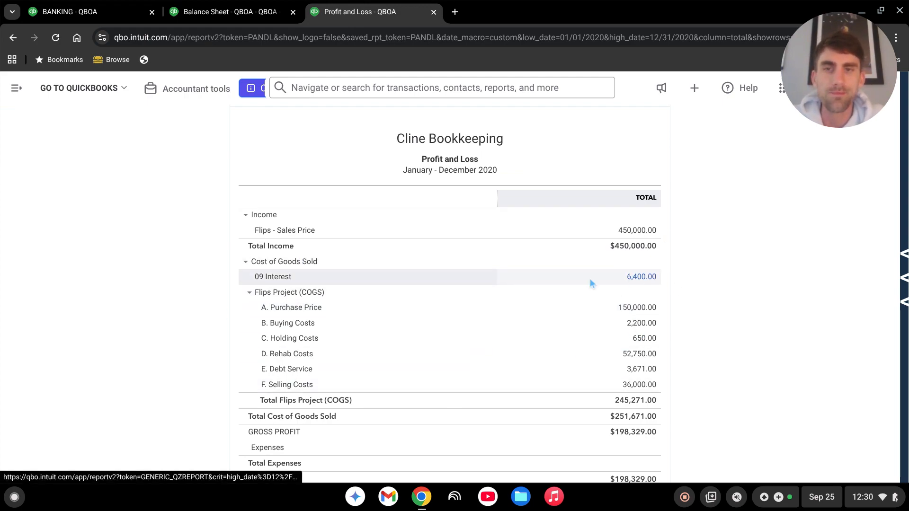
scroll(589, 282, "down", 2)
scroll(516, 345, "up", 2)
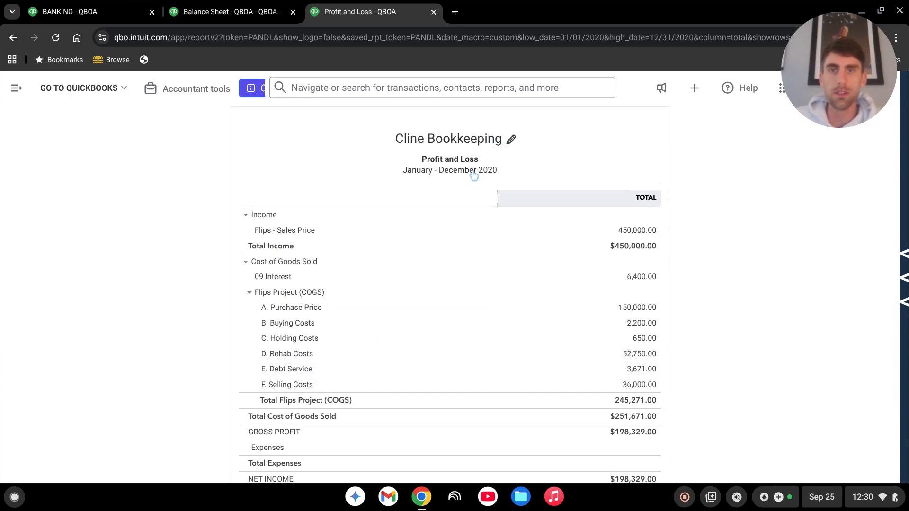
scroll(222, 267, "up", 3)
scroll(152, 172, "up", 2)
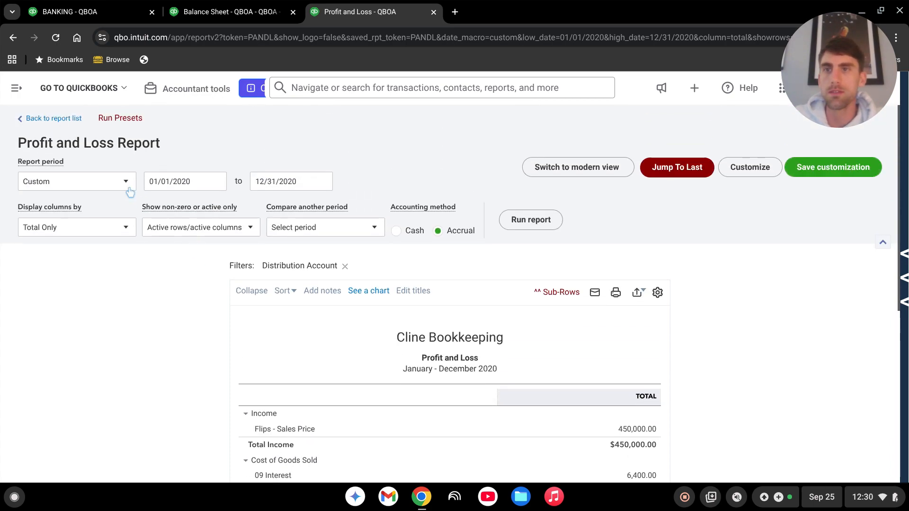
Step: Display the Profit and Loss report's columns by Classes and rerun the report
left_click(104, 229)
left_click(95, 405)
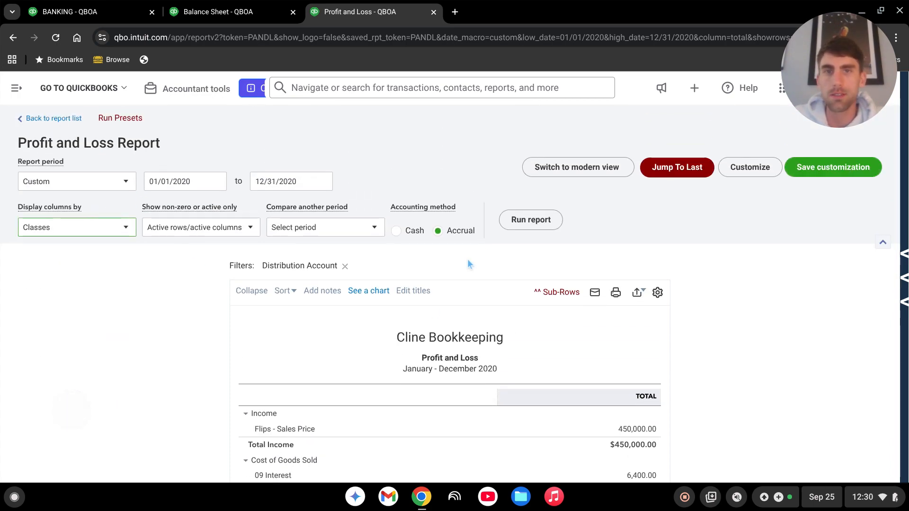
left_click(527, 220)
Step: Examine the 123 Oakwood Dr column from the flip's sales price through its project costs to net income
scroll(563, 351, "down", 5)
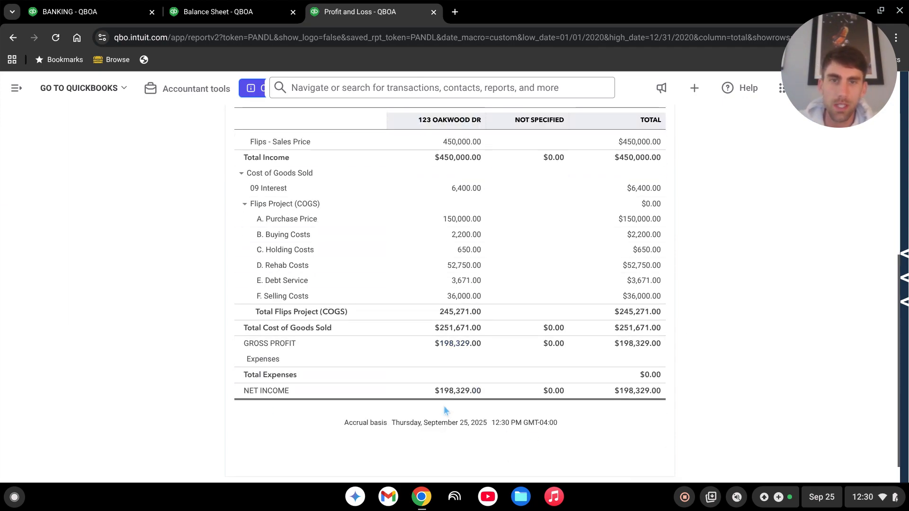
scroll(487, 398, "up", 5)
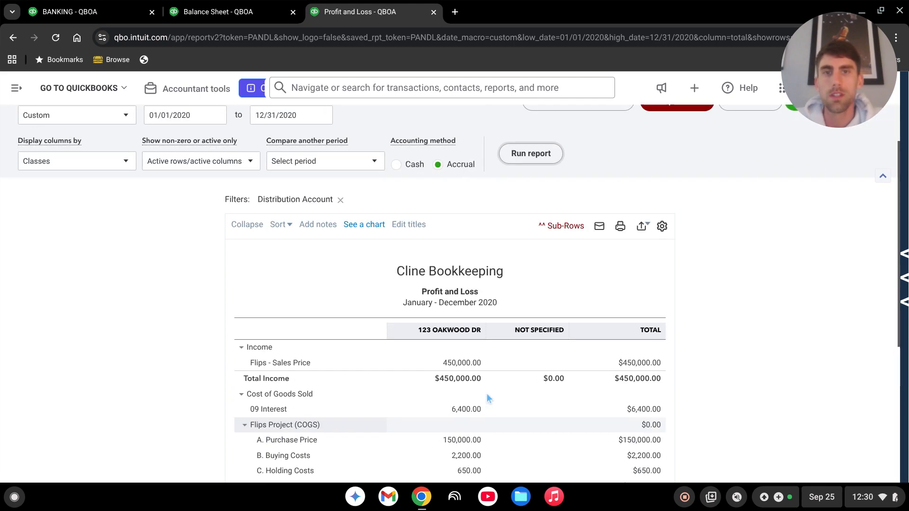
scroll(426, 391, "down", 3)
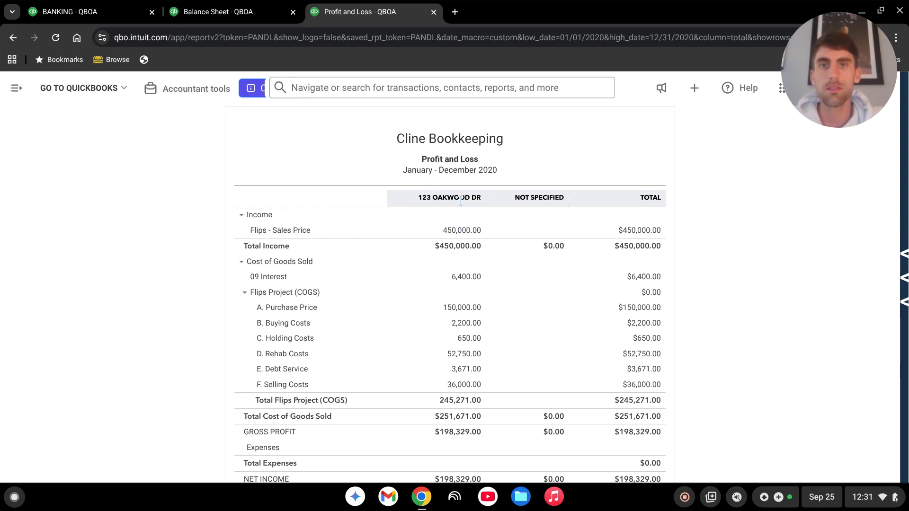
scroll(562, 237, "up", 2)
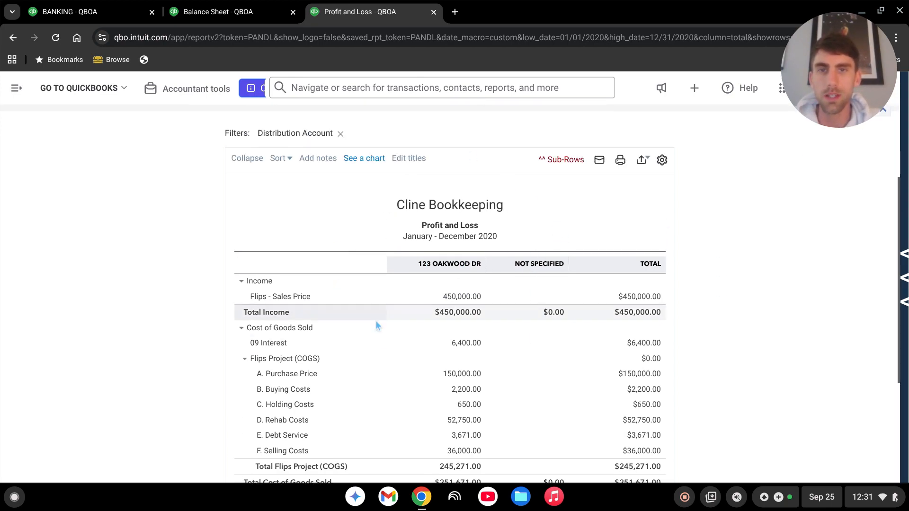
scroll(416, 205, "down", 2)
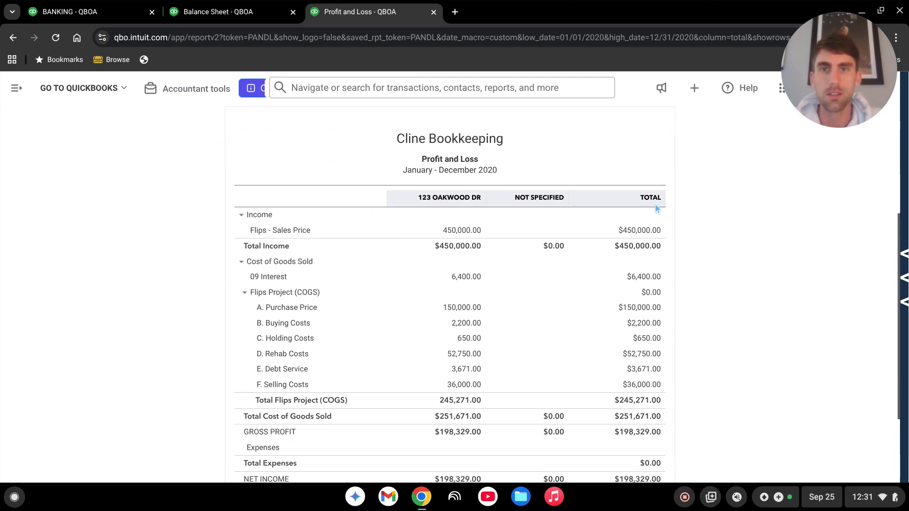
scroll(463, 237, "down", 3)
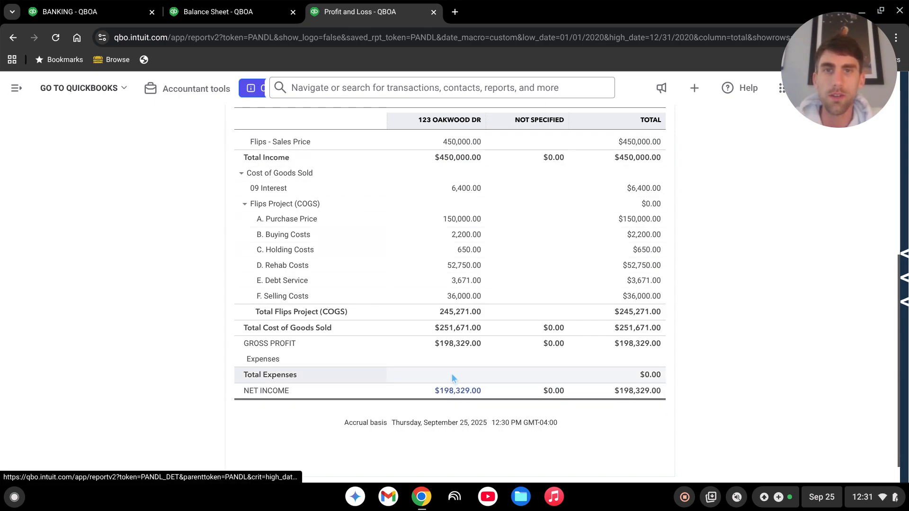
scroll(450, 377, "up", 6)
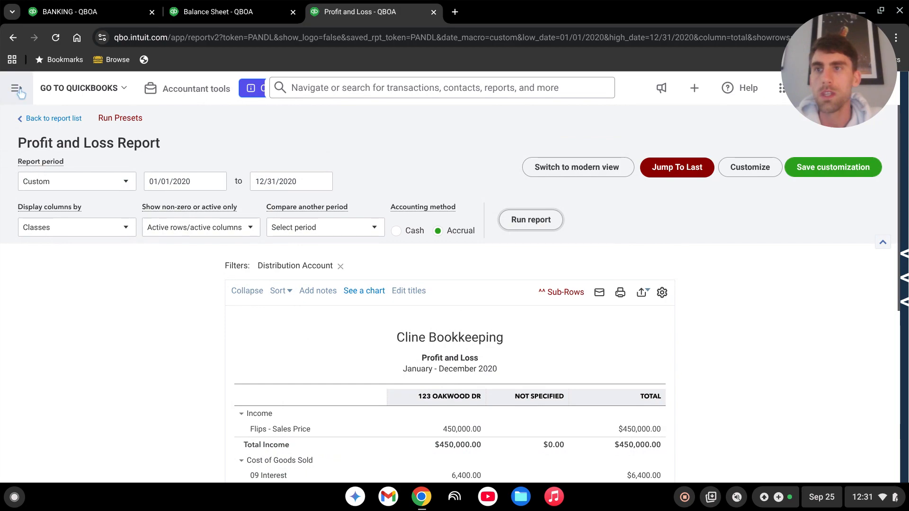
Step: Open the transaction report behind the D. Rehab Costs amount for class 123 Oakwood Dr
scroll(520, 311, "down", 1)
scroll(521, 312, "down", 4)
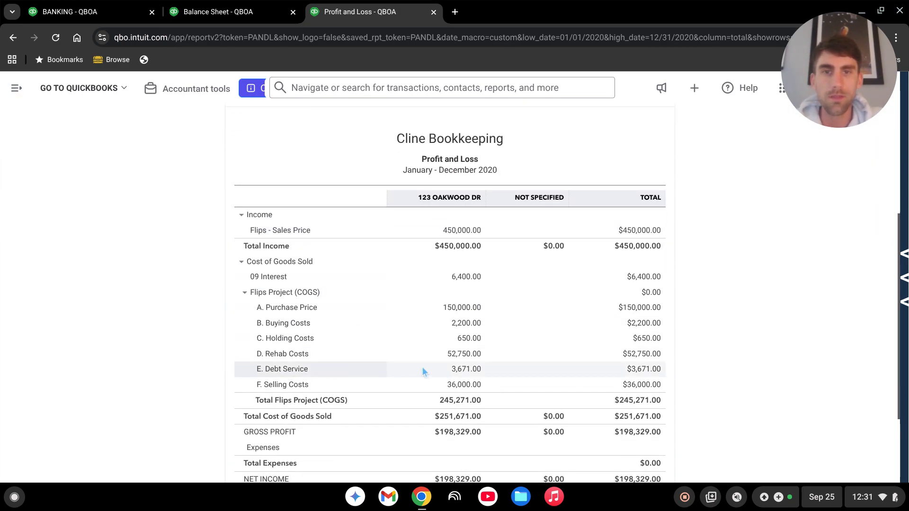
left_click(465, 354)
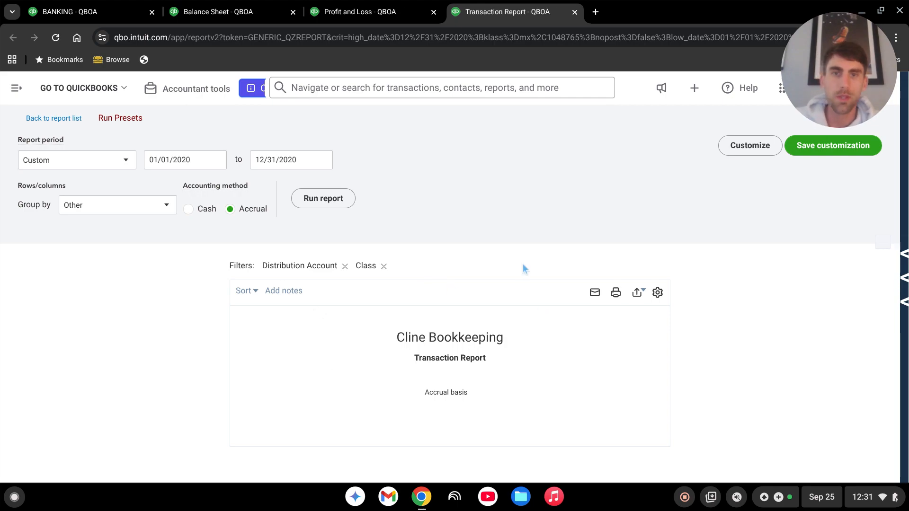
Step: Group the D. Rehab Costs transaction report by Product/Service and rerun it
scroll(423, 294, "down", 3)
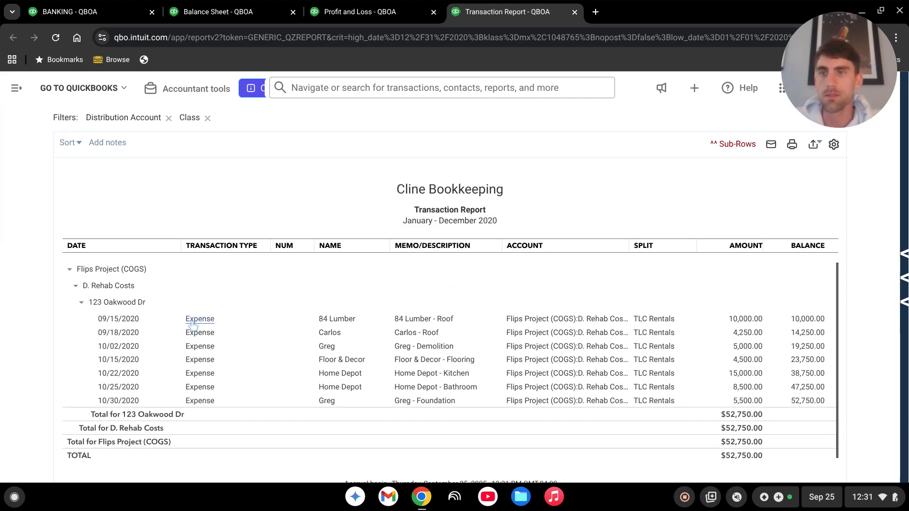
scroll(189, 322, "up", 2)
left_click(165, 146)
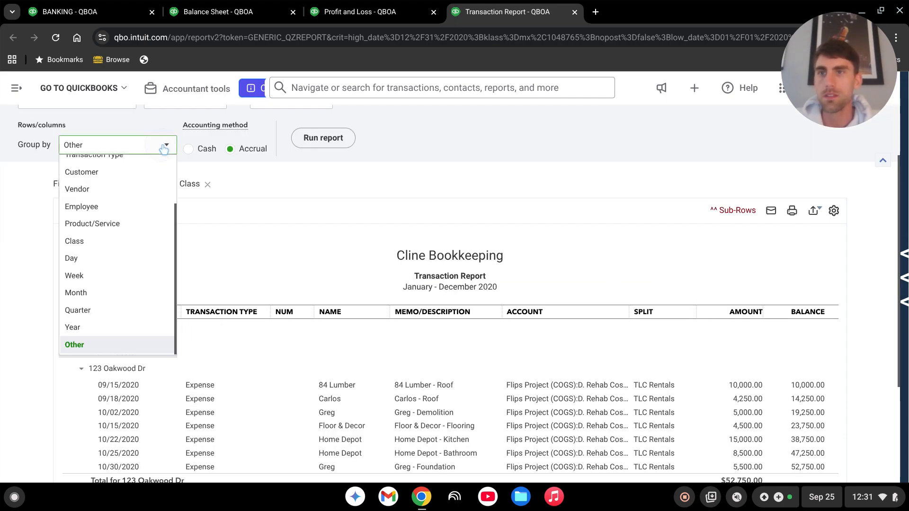
left_click(119, 223)
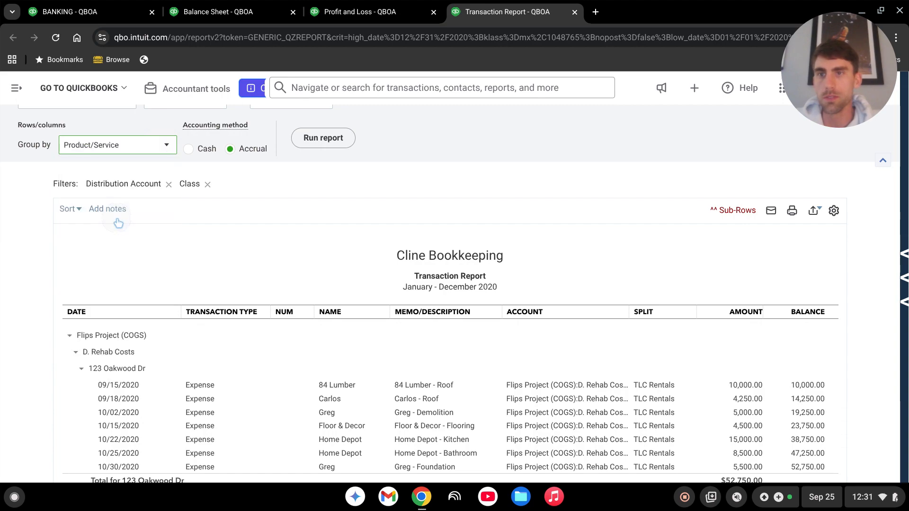
left_click(318, 138)
Step: Examine the rehab expenses and subtotals under each Fix n Flip Demo category, from Bathrooms and Demolition through Kitchen and Roof
scroll(502, 288, "down", 1)
scroll(502, 293, "down", 1)
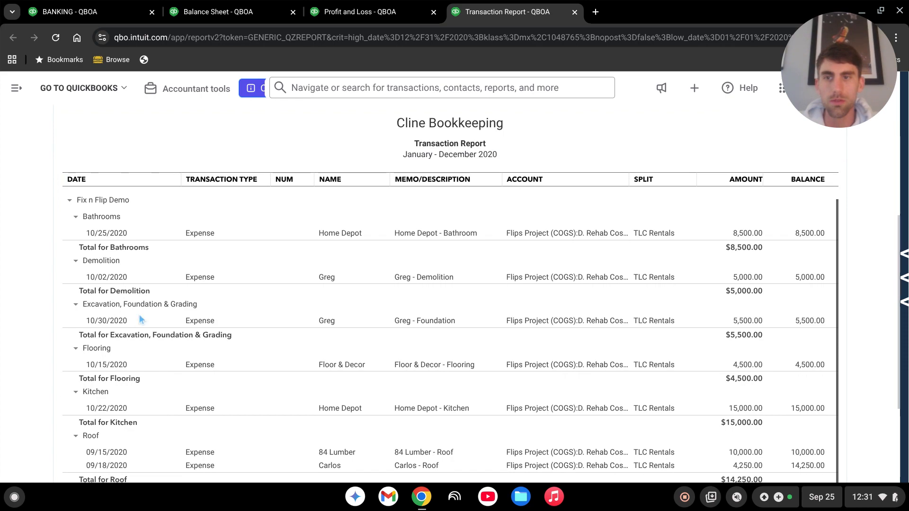
scroll(132, 327, "down", 3)
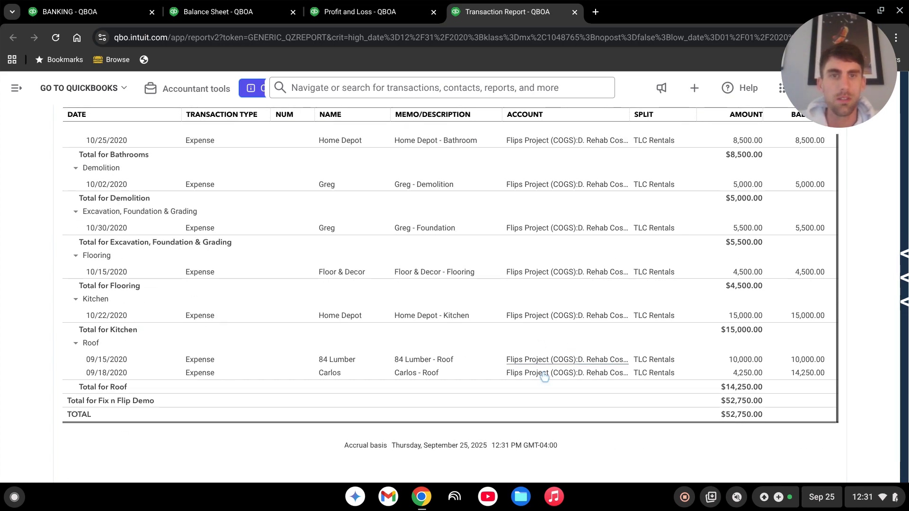
scroll(310, 268, "up", 2)
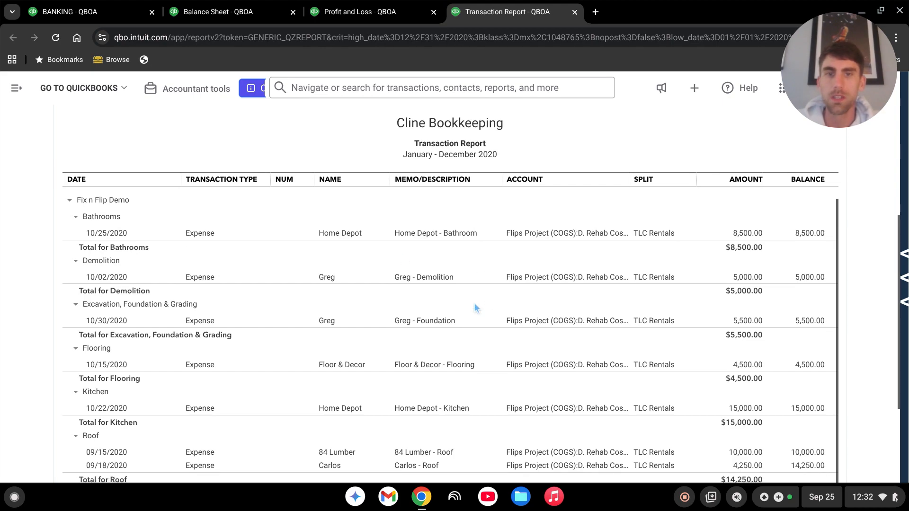
scroll(523, 367, "down", 2)
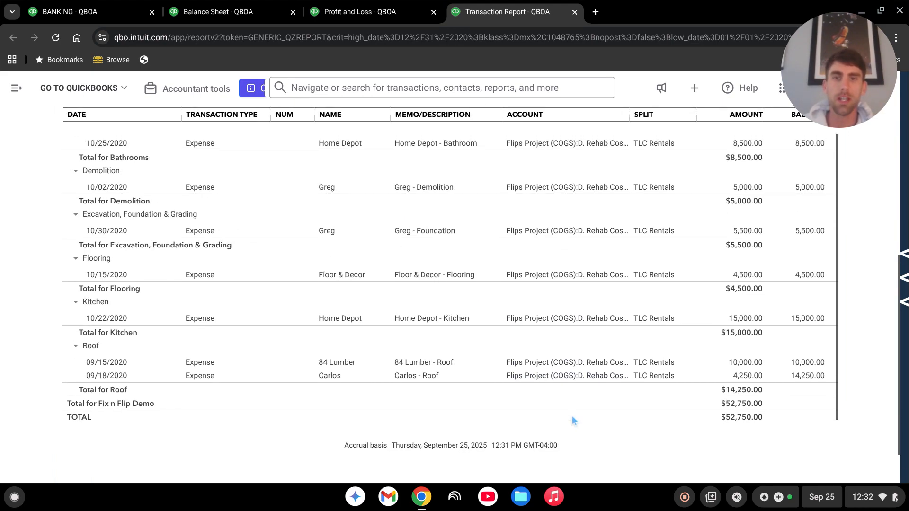
scroll(573, 421, "up", 4)
scroll(572, 416, "up", 1)
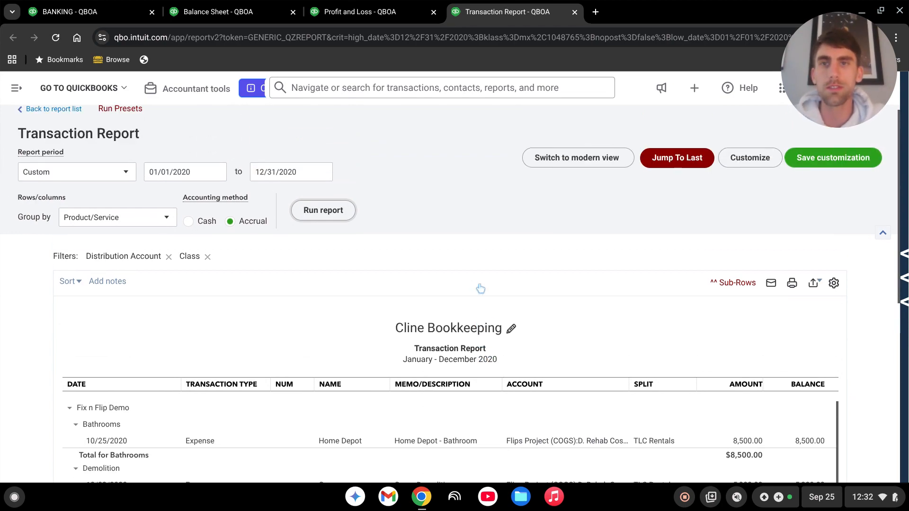
scroll(479, 287, "up", 2)
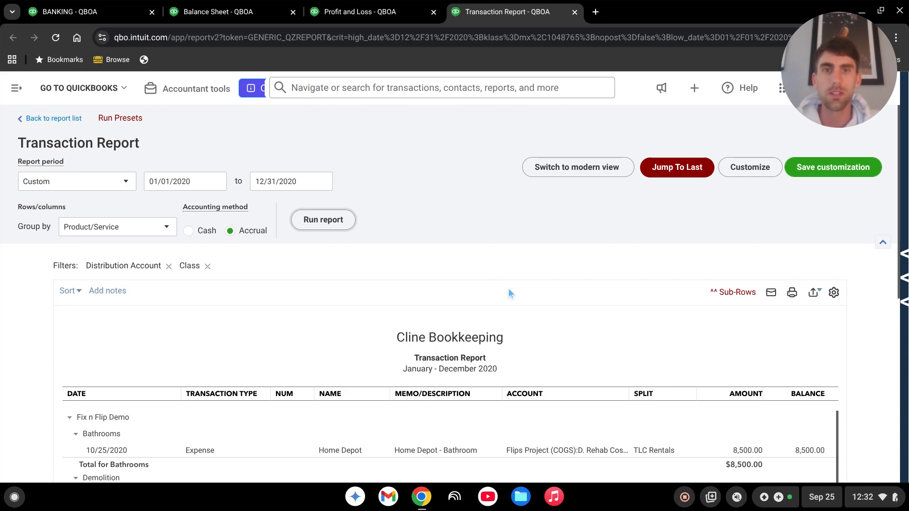
scroll(508, 288, "down", 3)
scroll(512, 322, "down", 4)
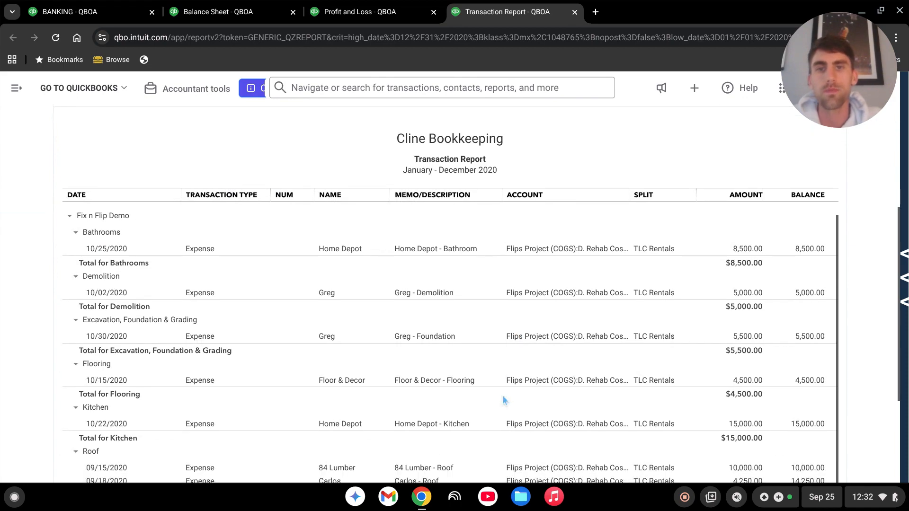
scroll(501, 393, "up", 6)
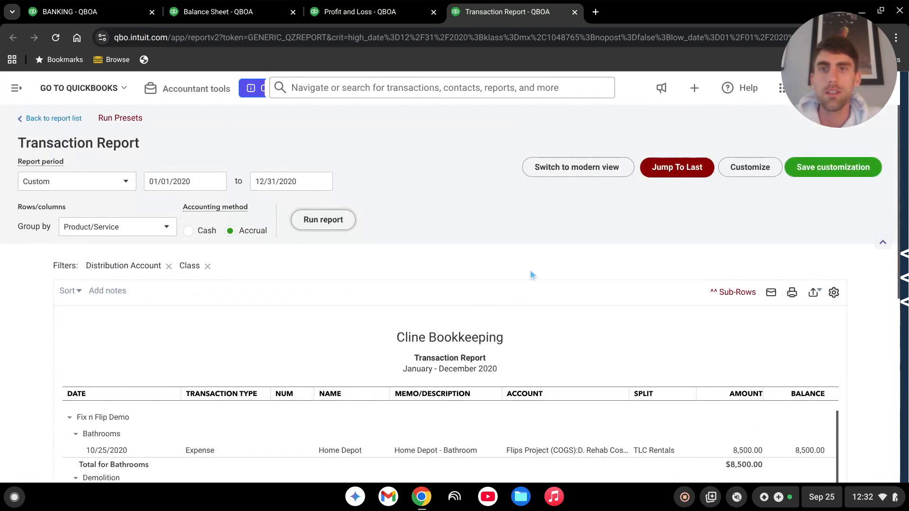
right_click(469, 263)
left_click(430, 269)
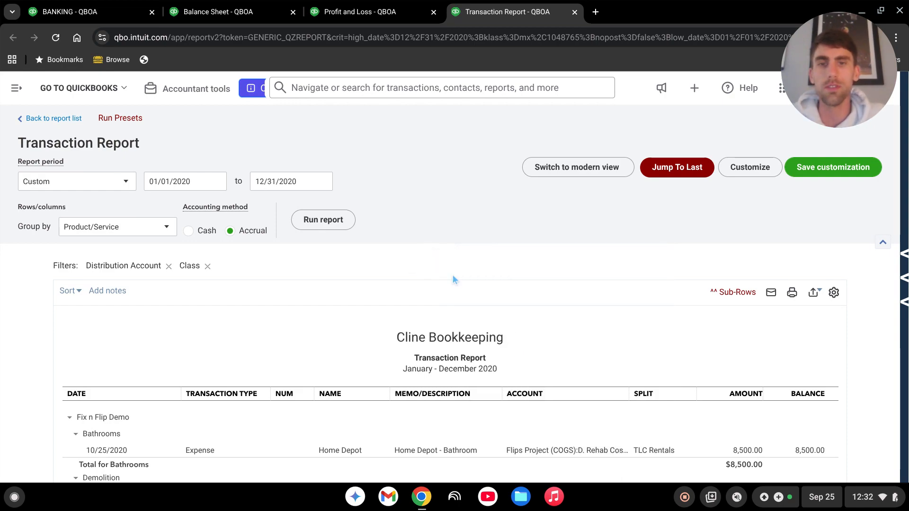